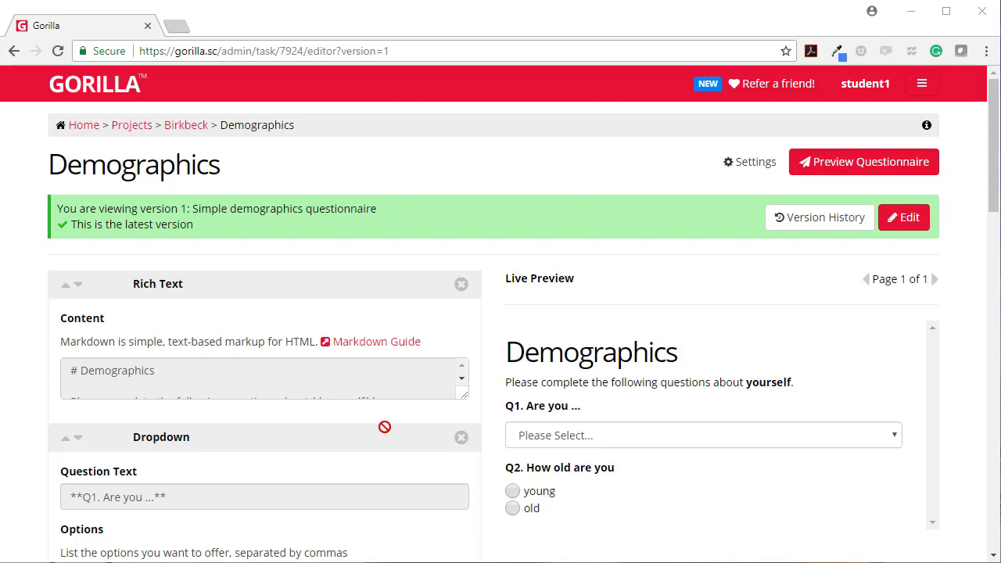
Review the Demographics questionnaire's Sex and Age question settings alongside the live preview
scroll(625, 297, down, 2)
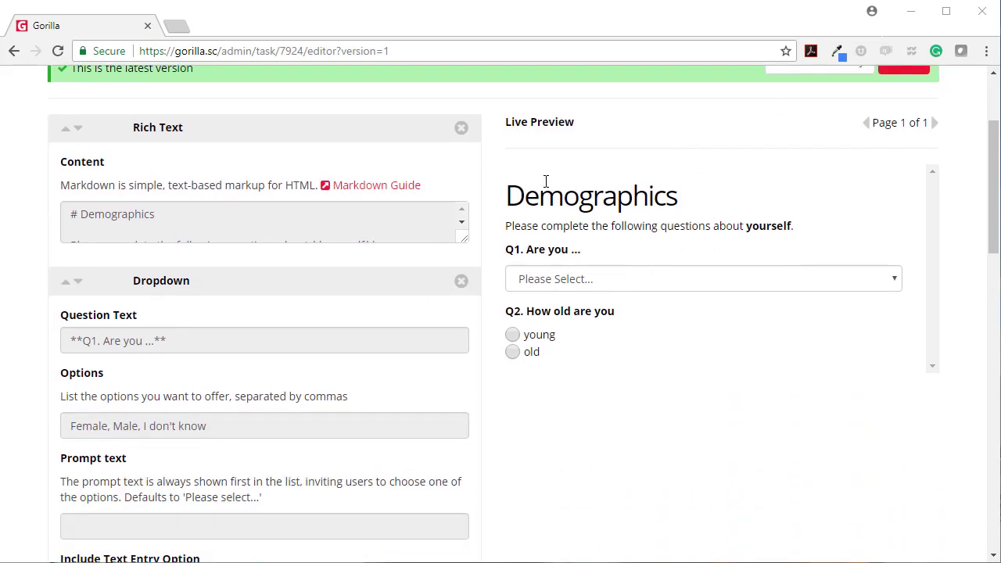
click(573, 285)
click(572, 284)
scroll(309, 320, down, 1)
scroll(289, 336, down, 4)
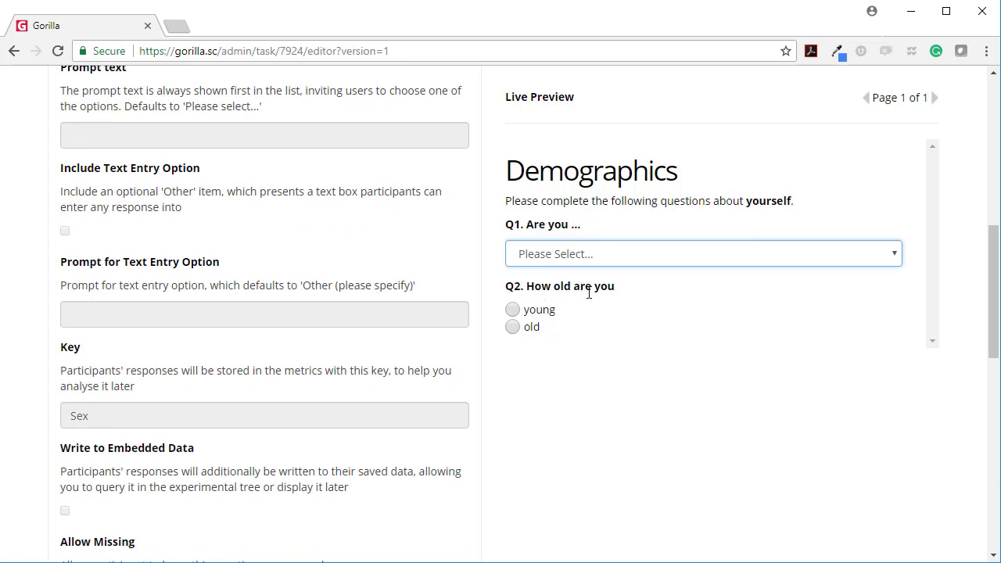
scroll(420, 349, down, 8)
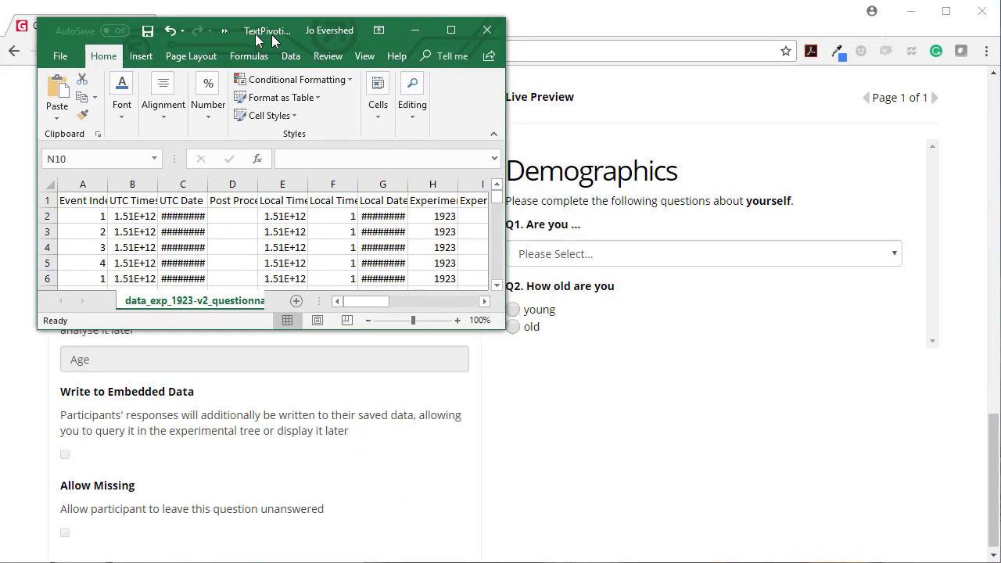
Switch to the TextPivotish.xlsx workbook in Excel, enlarge its window and look over the exported questionnaire data
drag(272, 42, 237, 25)
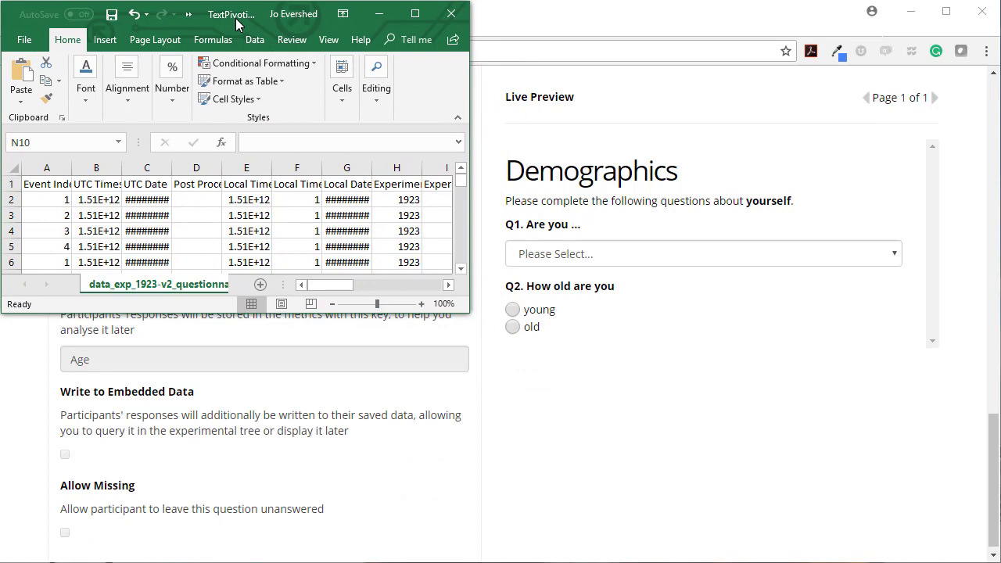
drag(486, 318, 993, 556)
click(362, 258)
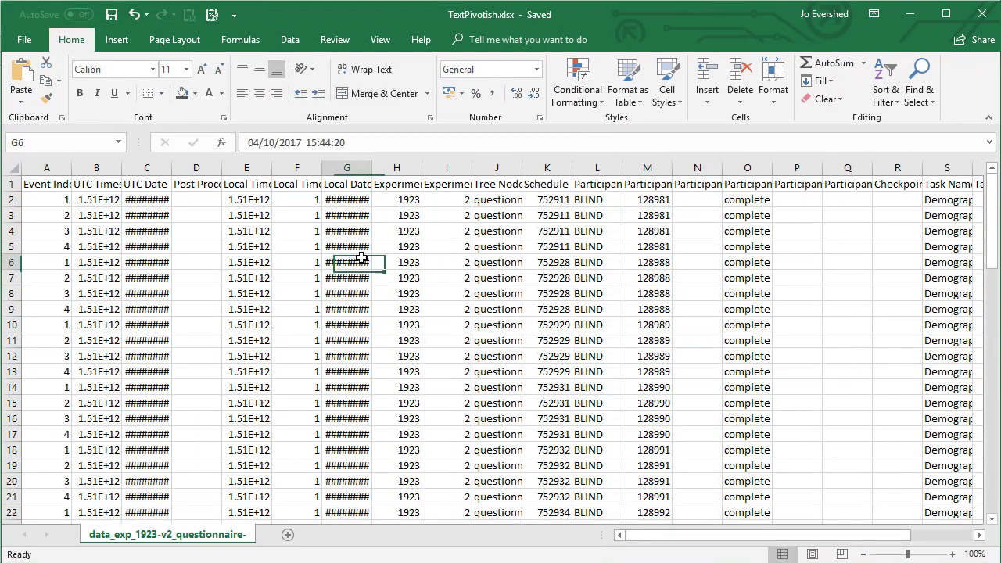
scroll(320, 205, down, 10)
scroll(297, 207, up, 10)
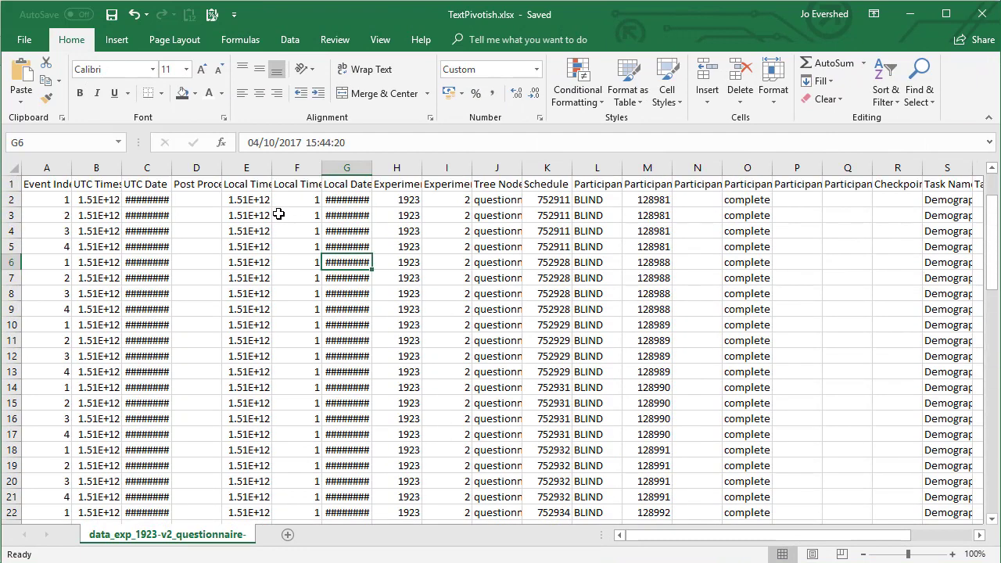
click(33, 185)
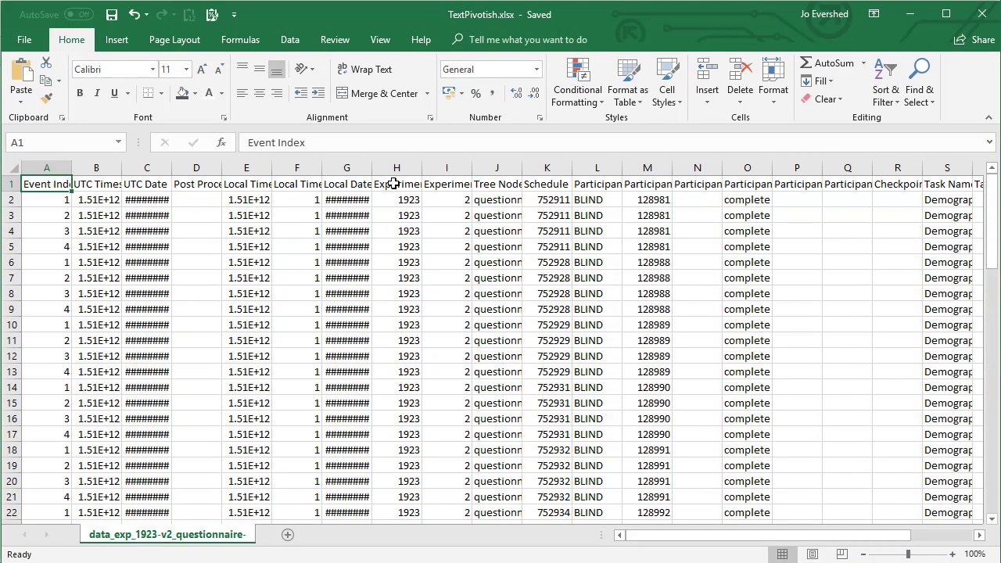
Rename the questionnaire data sheet as i.Data
right_click(165, 536)
click(208, 391)
text(i.Data)
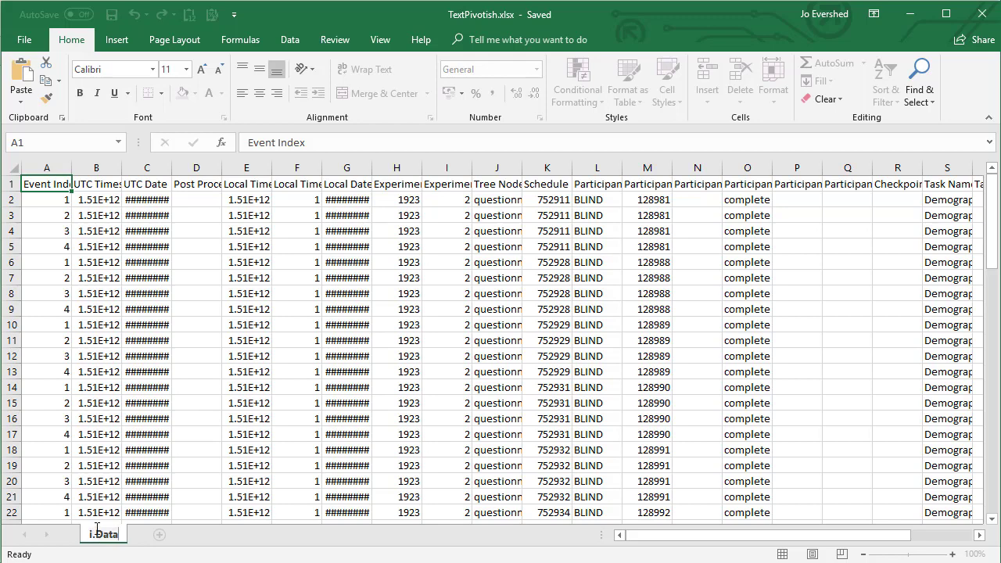
click(150, 283)
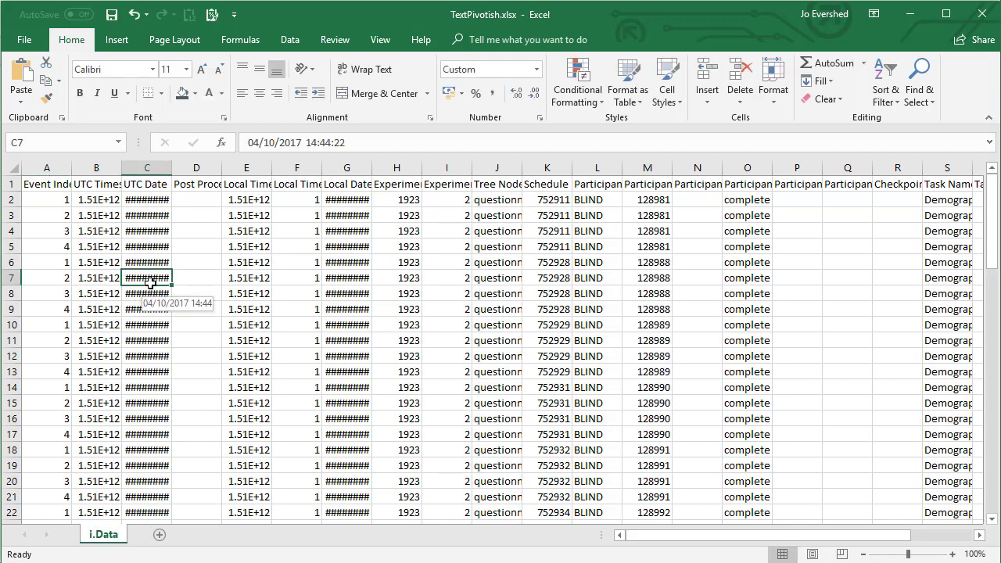
Shade the END OF FILE row dark grey from A78 to W78
click(56, 181)
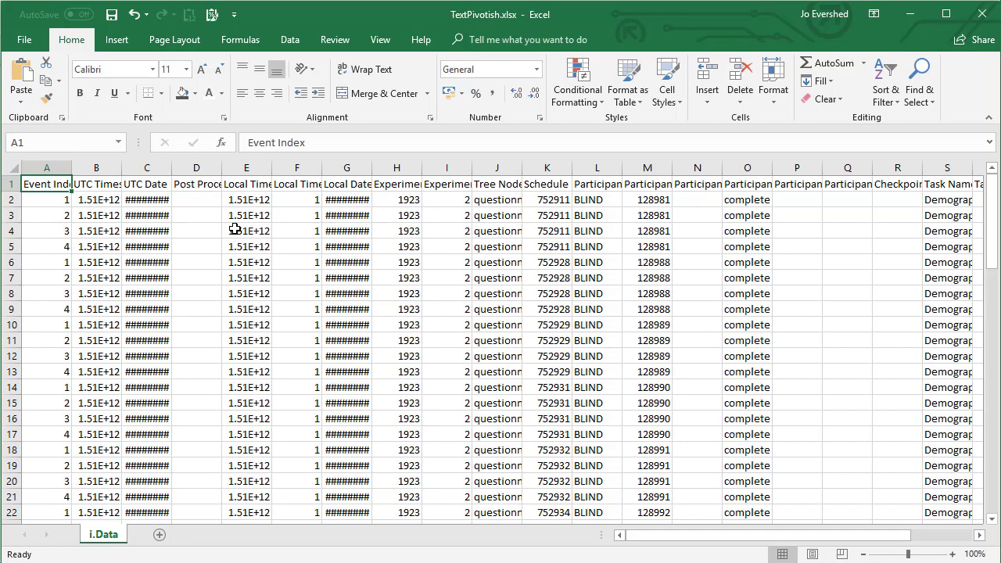
key(ctrl+Down)
key(shift+Right)
key(shift+Right)
key(shift+Right)
key(shift+Right)
key(shift+Right)
key(shift+Right)
key(shift+Right)
key(shift+Right)
key(shift+Right)
key(shift+Right)
key(shift+Right)
key(shift+Right)
key(shift+Right)
key(shift+Right)
key(shift+Right)
key(shift+Right)
key(shift+Right)
key(shift+Right)
key(shift+Right)
key(shift+Right)
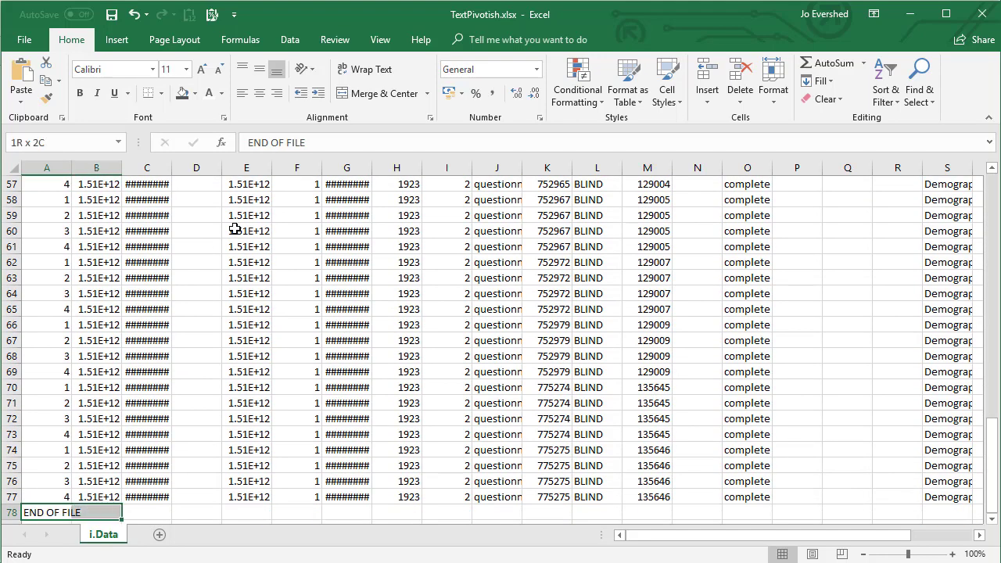
key(shift+Left)
key(shift+Left)
key(shift+Left)
key(shift+Left)
key(shift+Left)
key(shift+Left)
key(shift+Left)
key(shift+Left)
key(shift+Left)
key(shift+Left)
key(shift+Left)
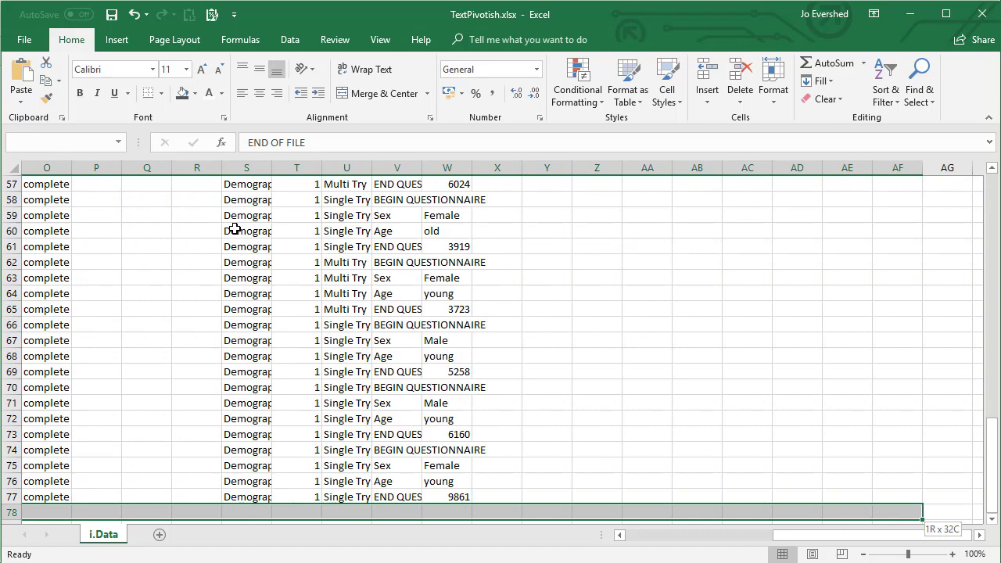
key(shift+Right)
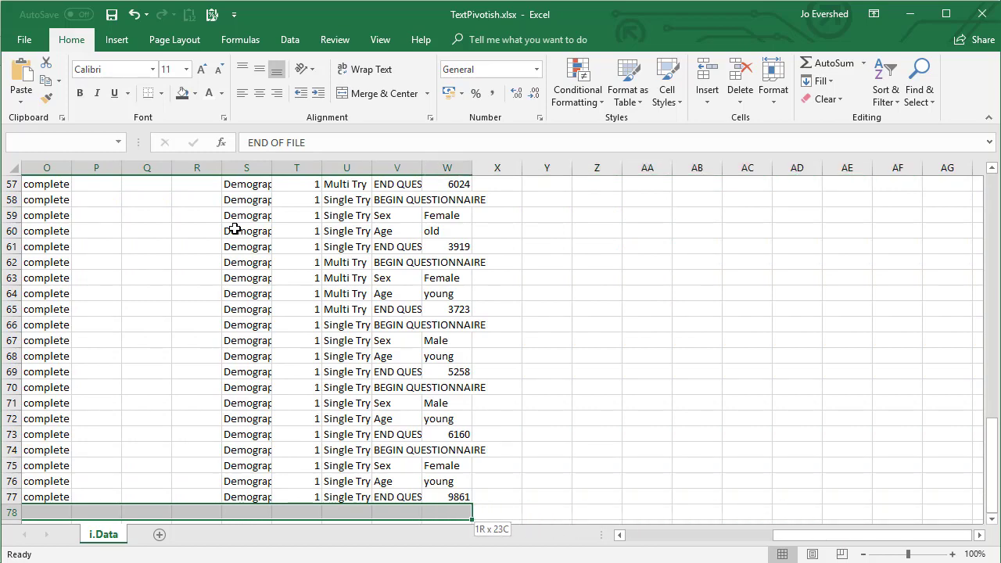
click(116, 39)
scroll(95, 66, up, 1)
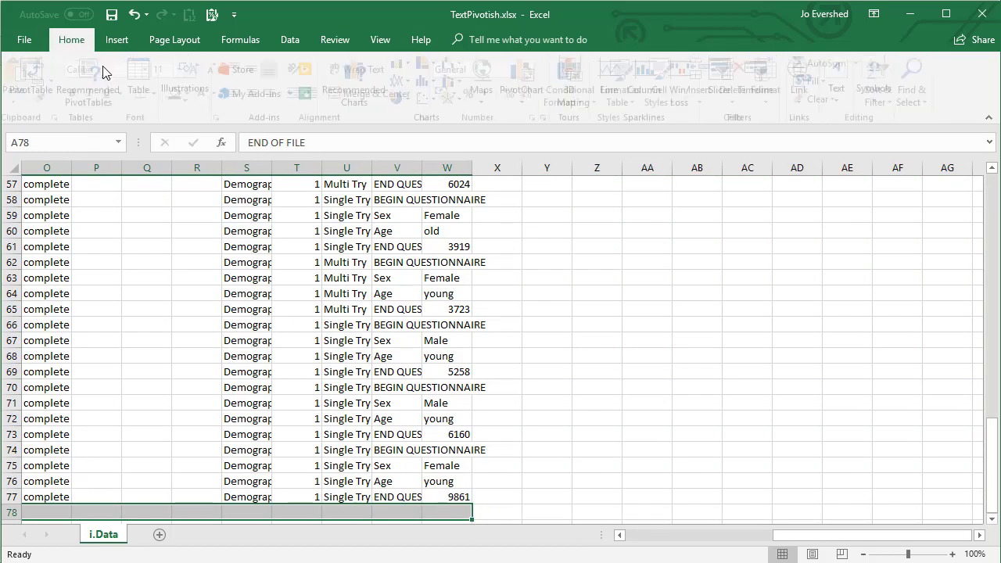
click(183, 93)
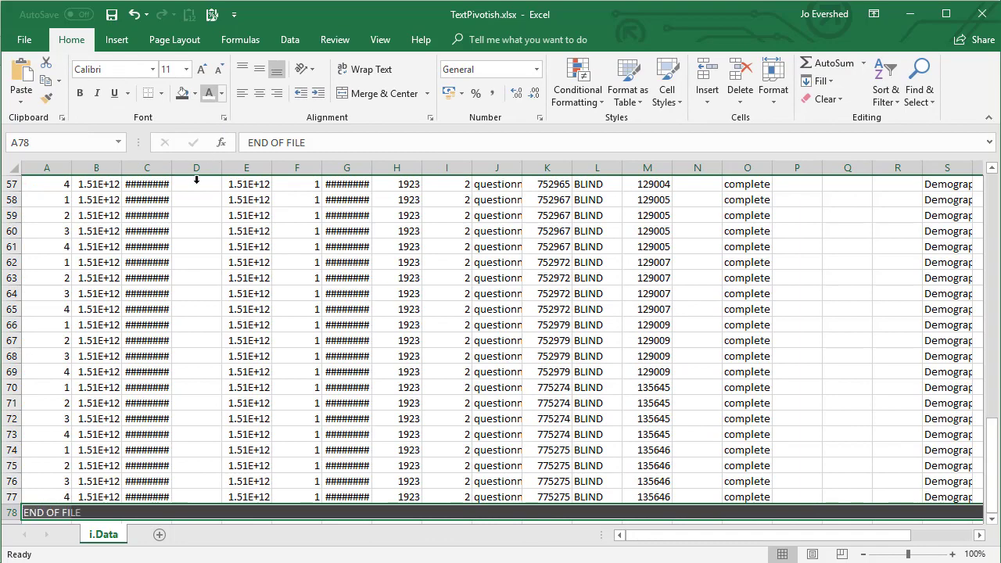
Replace the END OF FILE text in A78 with x and fill x across the row to W78
click(67, 514)
text(x)
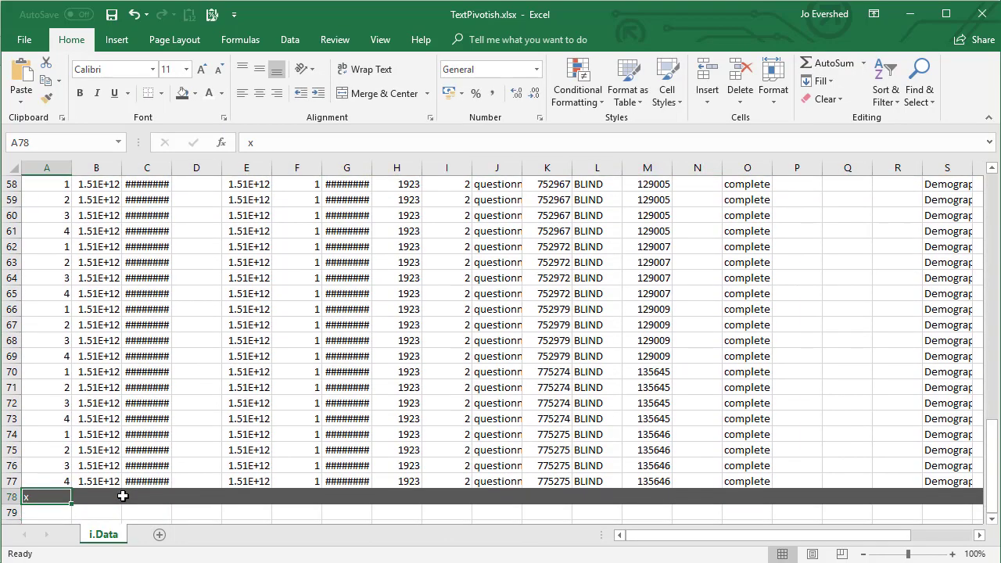
key(shift+Right)
key(shift+Right)
key(shift+Right)
key(shift+Right)
key(shift+Right)
key(shift+Right)
key(shift+Right)
key(shift+Right)
key(shift+Right)
key(shift+Right)
key(shift+Right)
key(shift+Right)
key(shift+Right)
key(shift+Right)
key(shift+Right)
key(shift+Right)
key(shift+Right)
key(shift+Right)
key(shift+Right)
key(shift+Right)
key(shift+Right)
key(shift+Right)
key(shift+Right)
key(shift+Right)
key(shift+Right)
key(shift+Right)
key(shift+Right)
key(shift+Right)
key(shift+Right)
key(shift+Right)
key(shift+Right)
key(shift+Left)
key(shift+Left)
key(shift+Left)
key(shift+Left)
key(shift+Left)
key(shift+Left)
key(shift+Left)
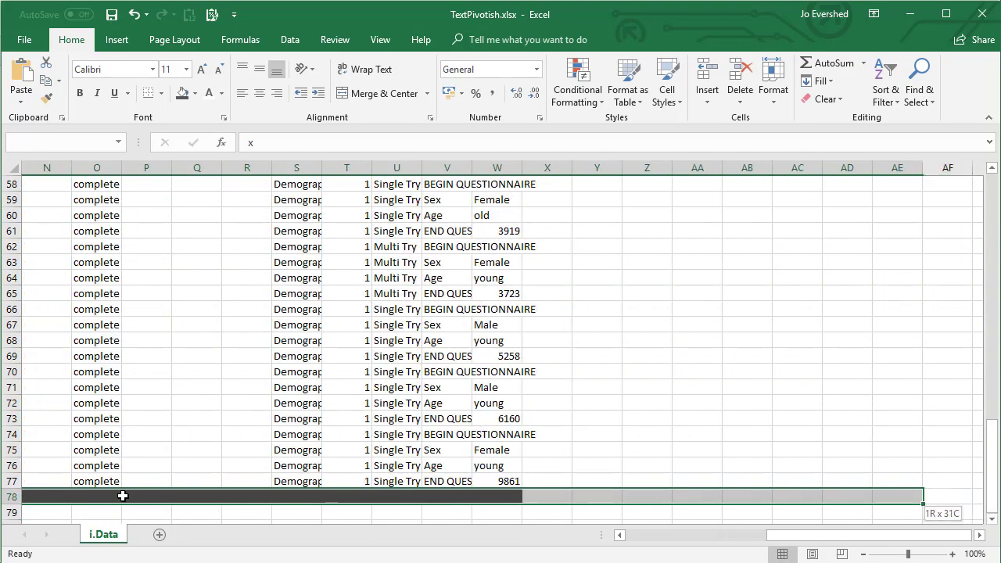
key(shift+Left)
key(shift+Left)
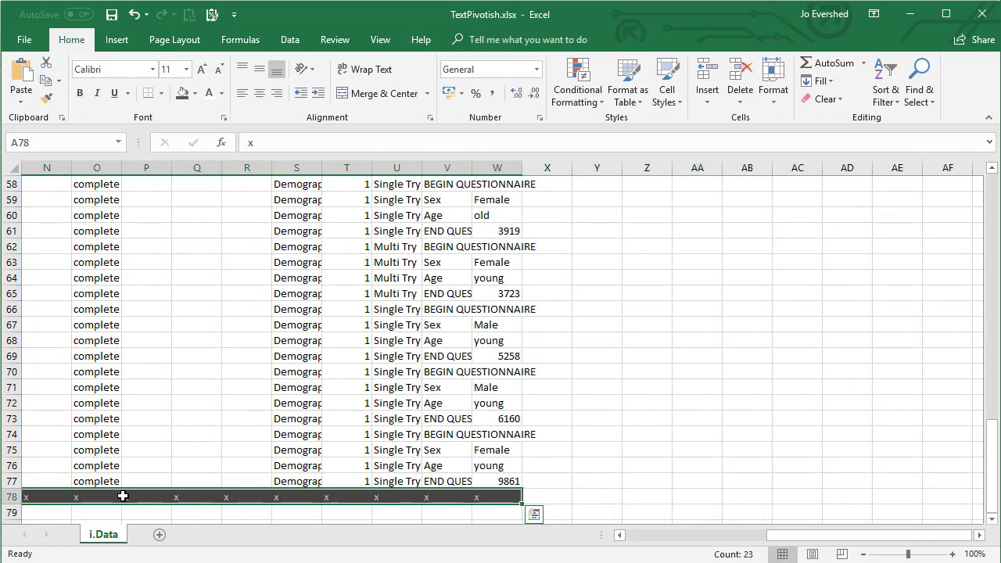
Insert a PivotTable on a new worksheet from the whole data range A1:W78 of i.Data
key(ctrl+Home)
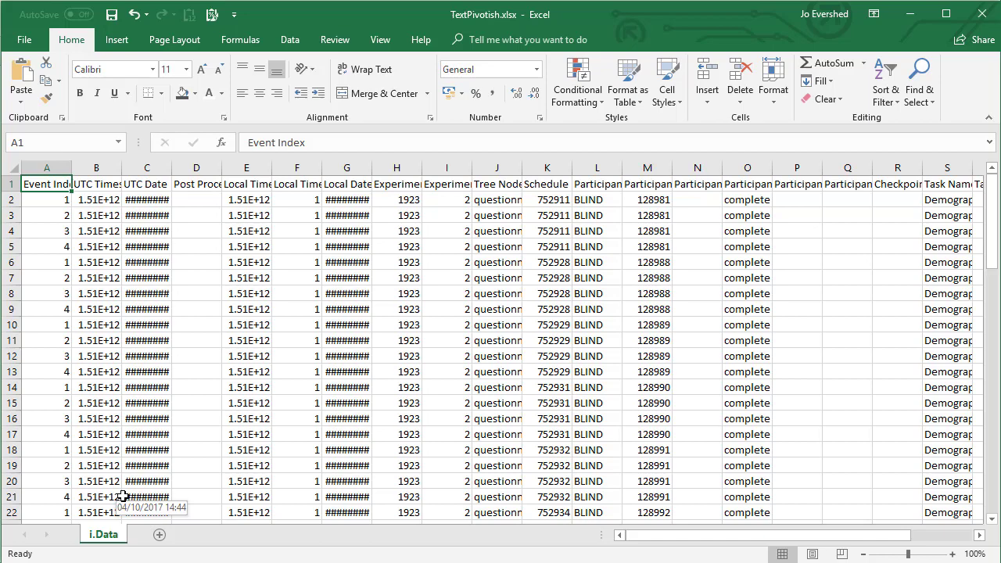
key(ctrl+shift+Right)
key(ctrl+shift+Down)
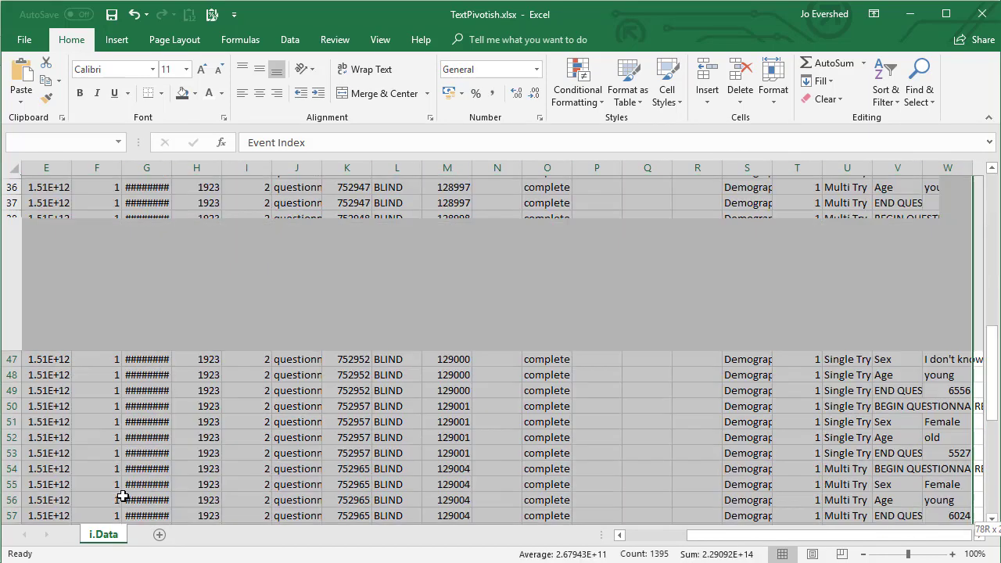
click(121, 42)
click(28, 79)
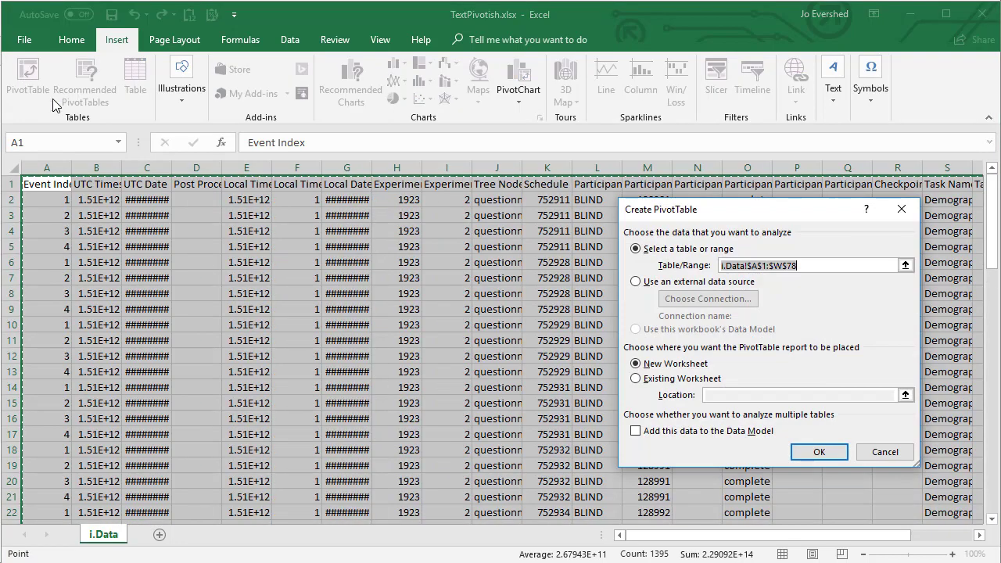
click(815, 452)
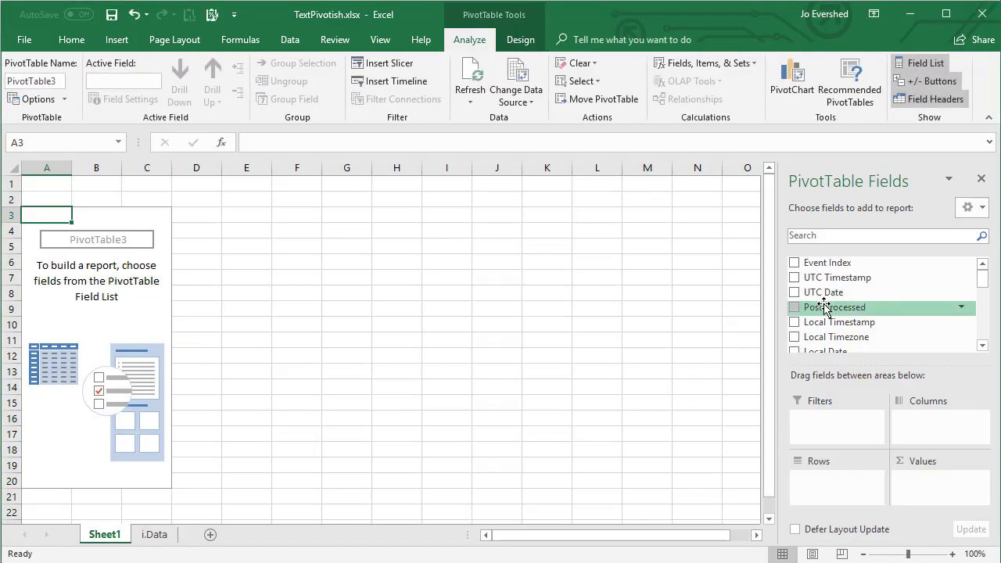
Add Participant Private ID as the PivotTable's rows and Question Key as its columns
drag(982, 275, 977, 311)
drag(844, 301, 835, 483)
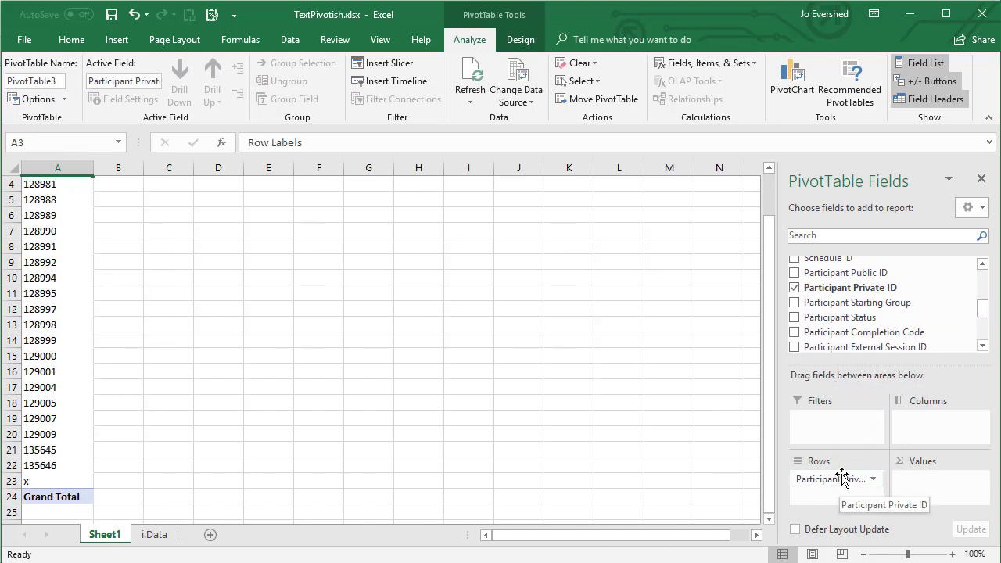
drag(980, 313, 981, 335)
drag(850, 310, 915, 415)
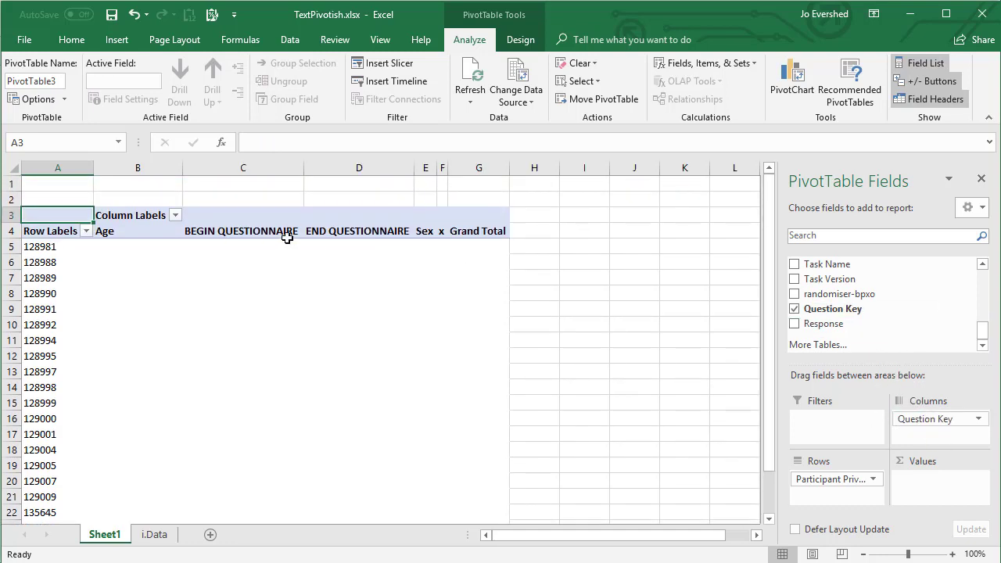
click(962, 310)
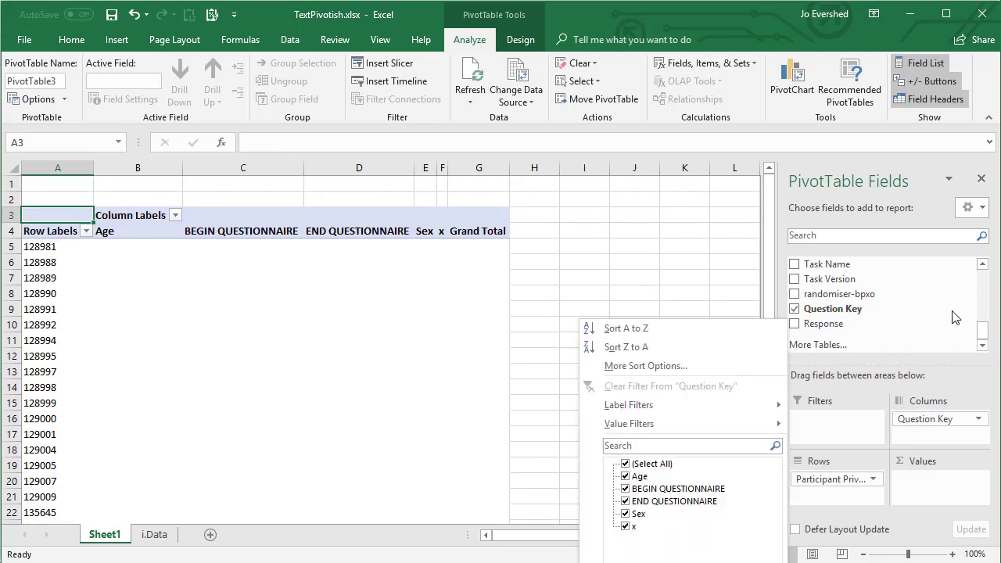
click(625, 489)
click(625, 526)
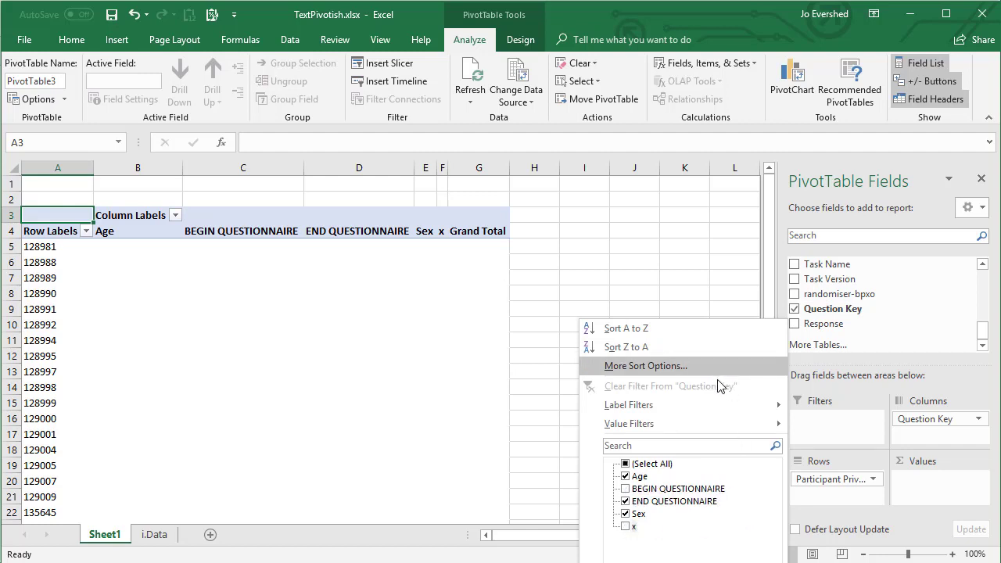
key(Escape)
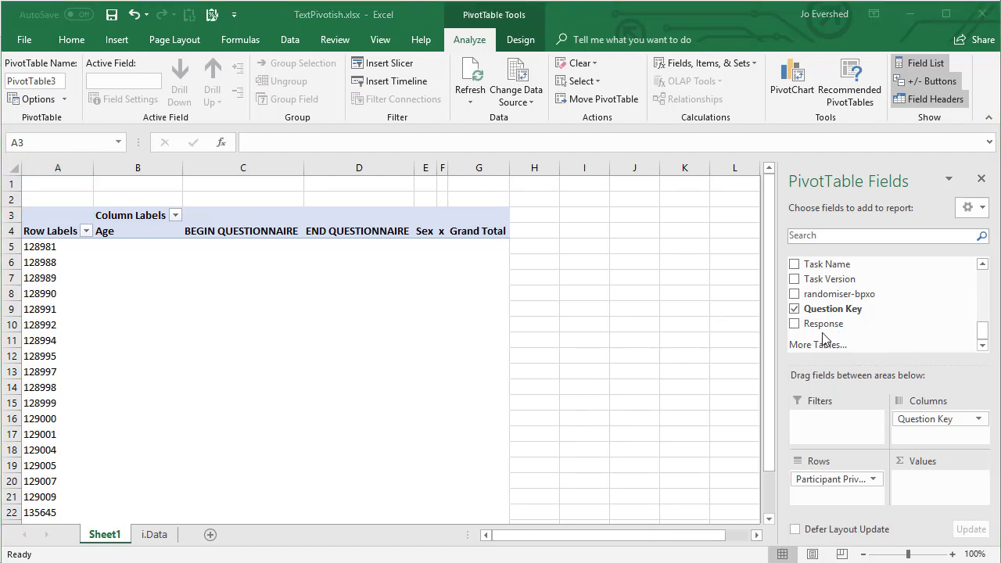
Add Response to the PivotTable's values and filter BEGIN QUESTIONNAIRE and x out of Question Key
drag(830, 333, 925, 471)
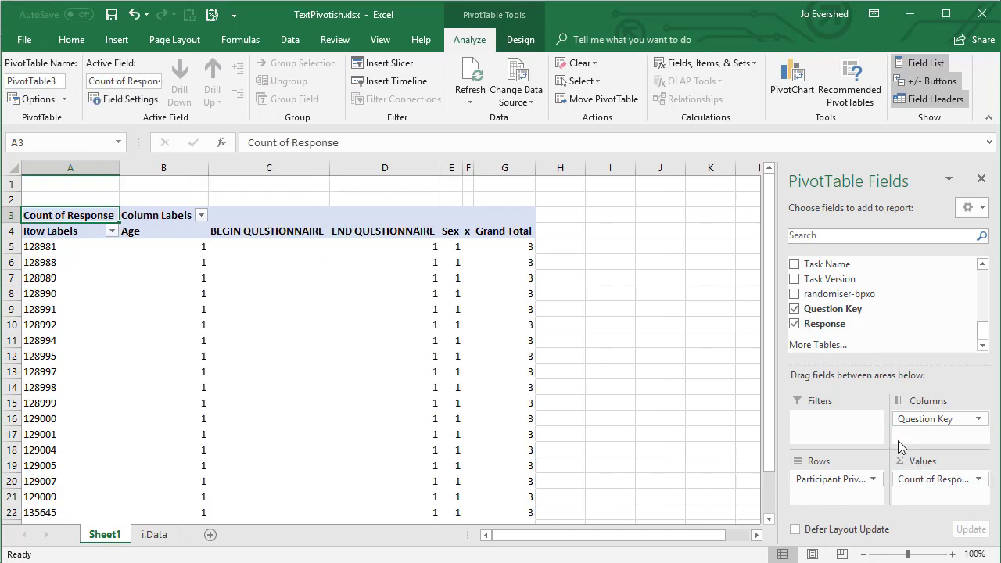
click(968, 310)
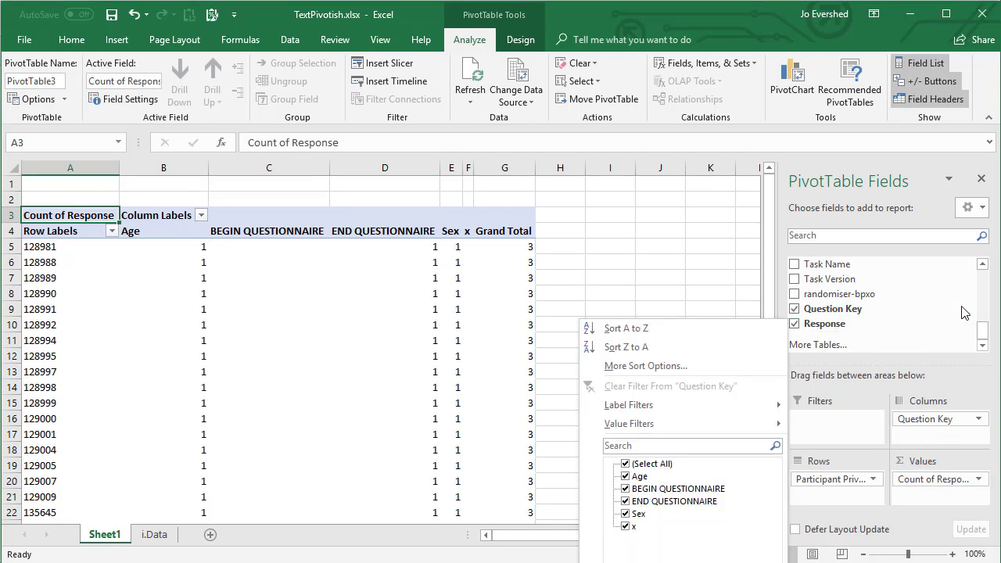
click(626, 489)
key(Return)
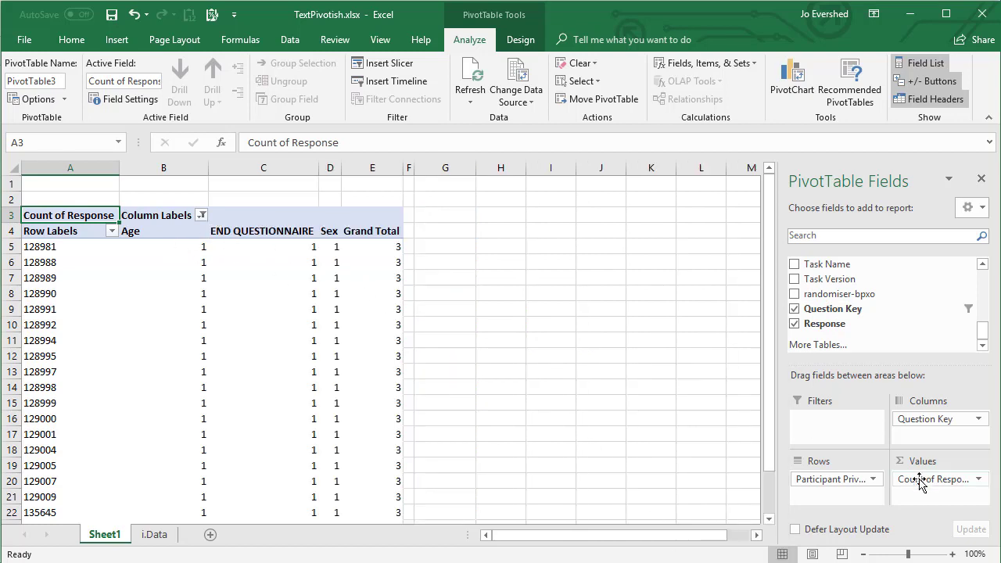
Check the response counts for each participant down to the grand total row
click(977, 480)
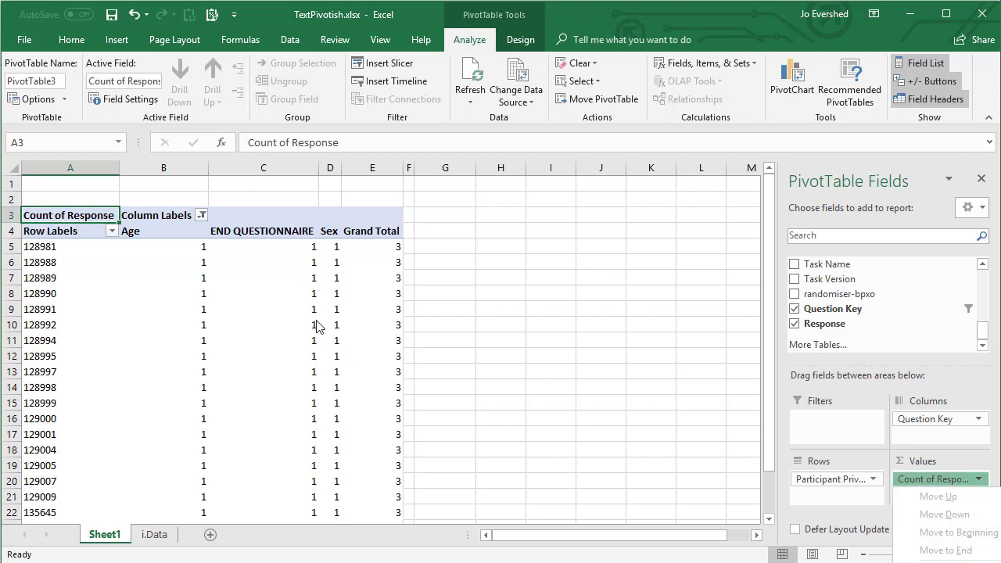
click(192, 253)
scroll(246, 290, down, 2)
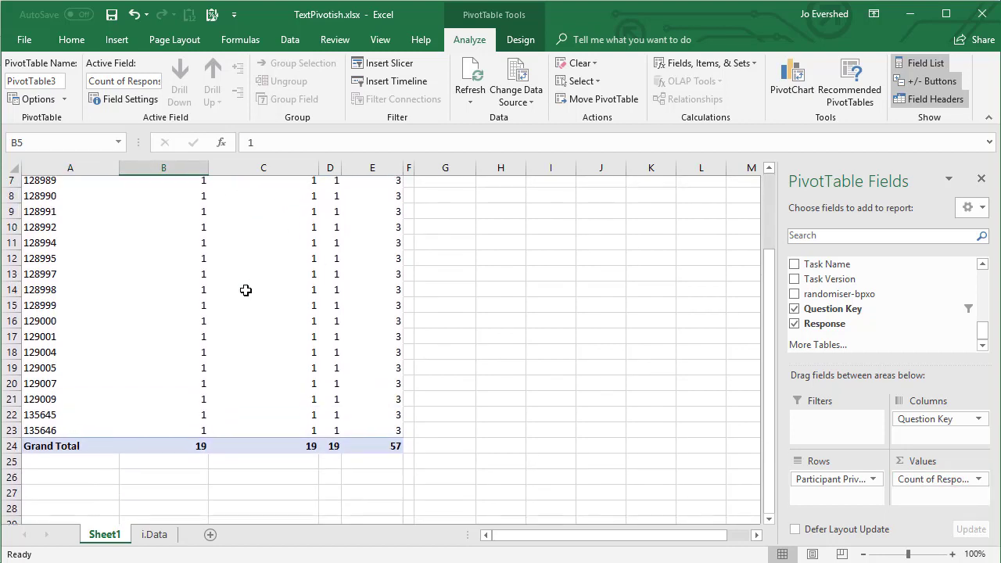
scroll(250, 336, up, 2)
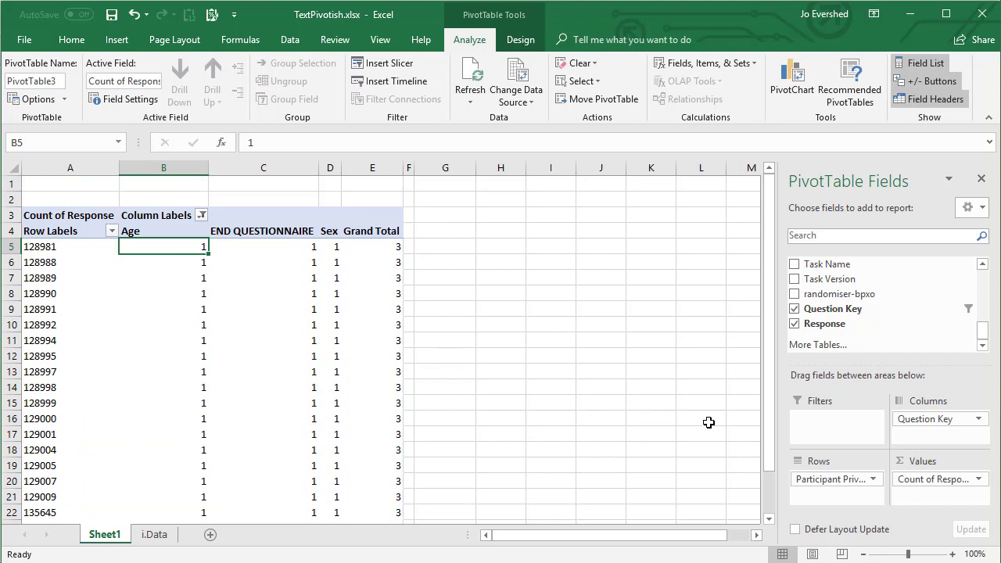
scroll(266, 227, down, 2)
scroll(258, 292, up, 2)
Move the PivotTable sheet after i.Data and rename it as What I want
drag(188, 534, 186, 534)
right_click(149, 534)
click(209, 391)
text(What I want)
click(260, 322)
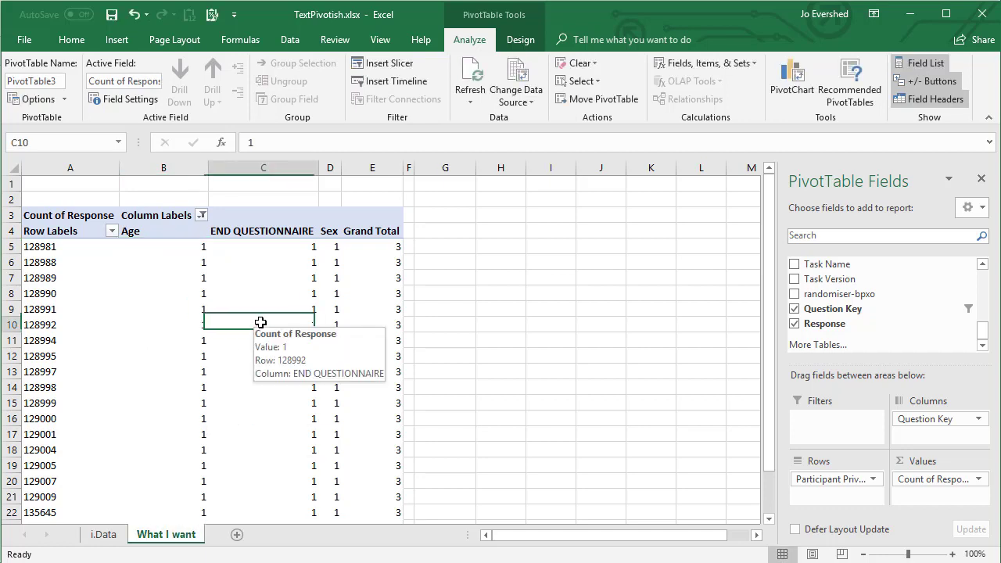
click(123, 372)
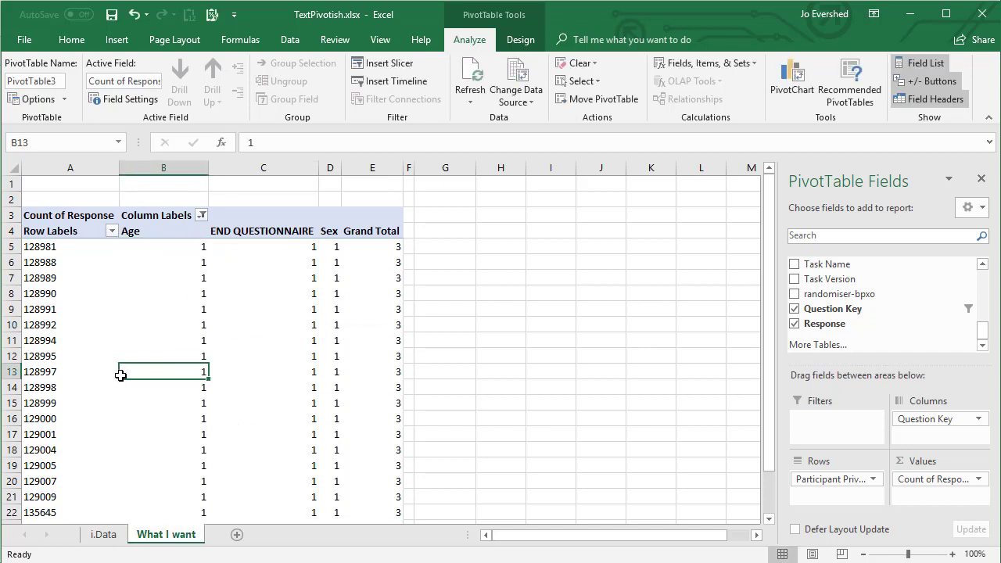
Duplicate the What I want sheet, place the copy after it and rename the copy as What is easy
right_click(174, 538)
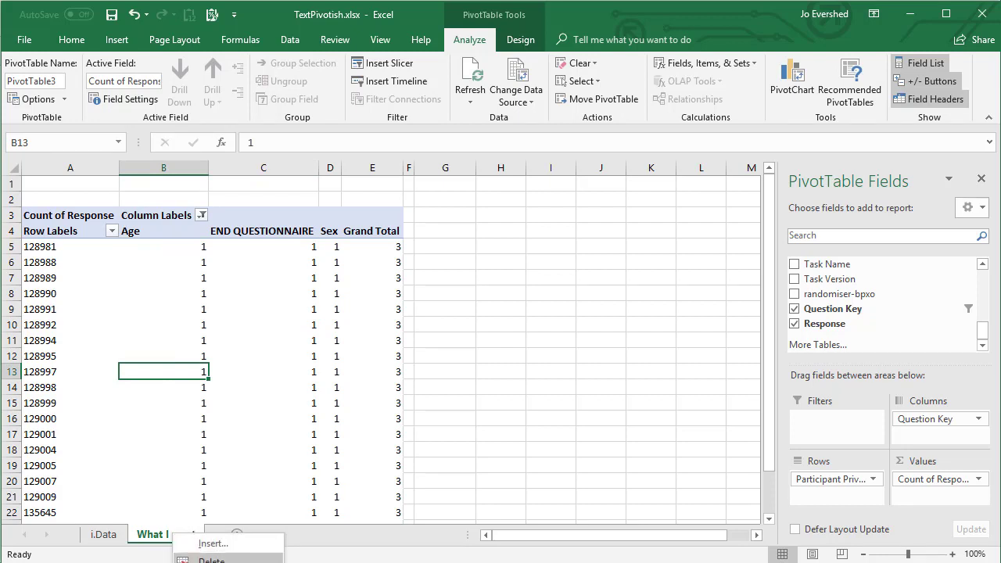
key(m)
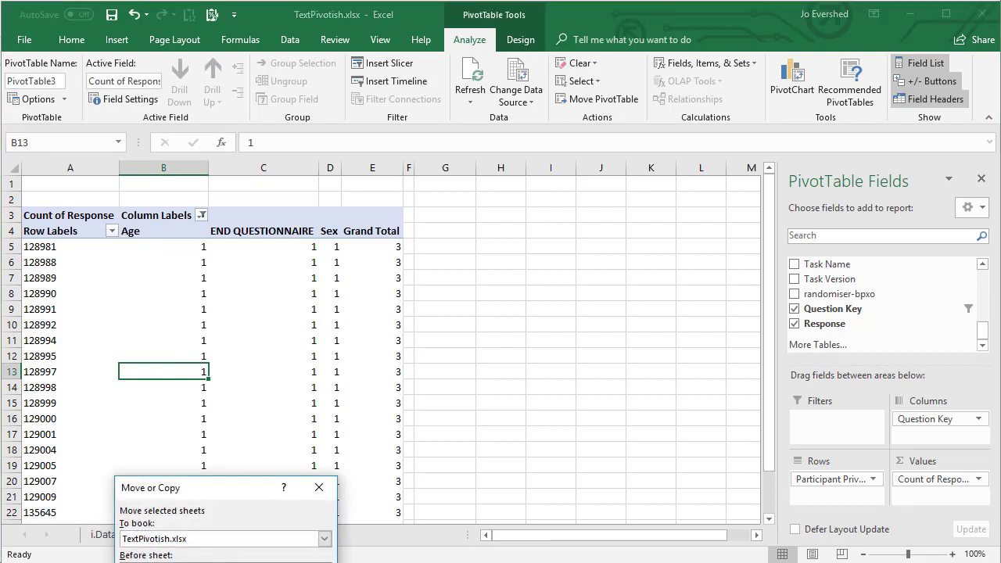
key(Return)
right_click(250, 536)
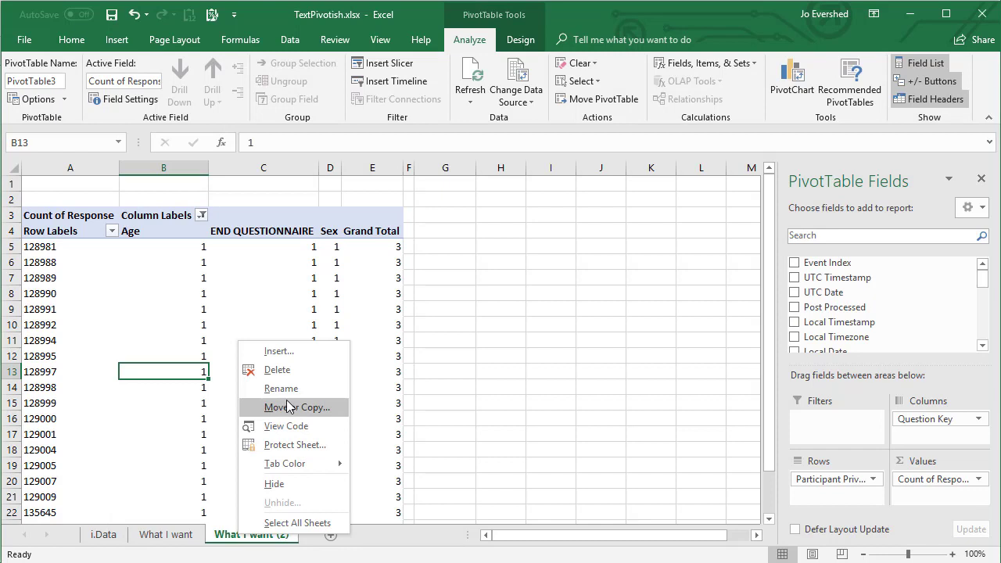
click(287, 387)
text(What )
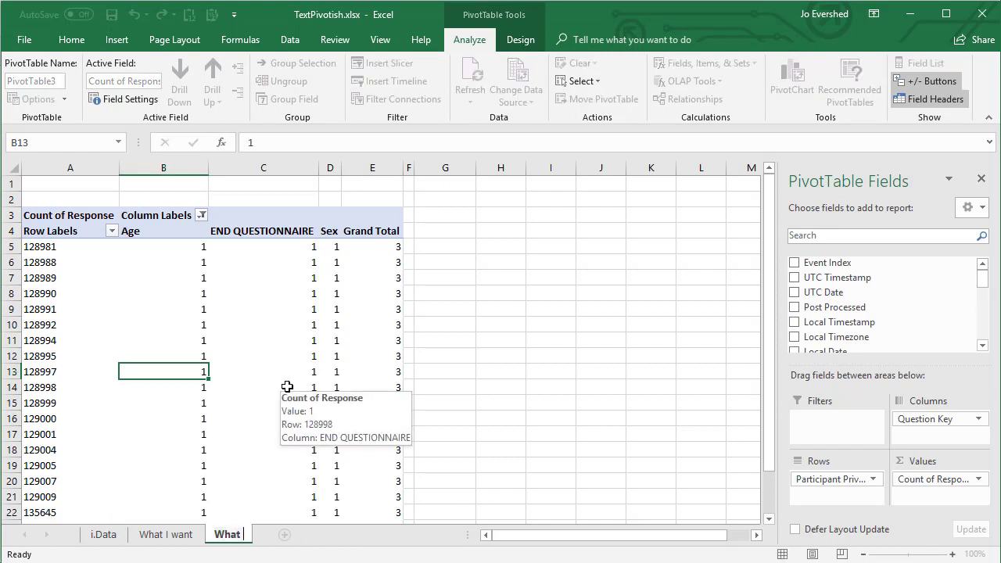
text(is easy)
click(276, 335)
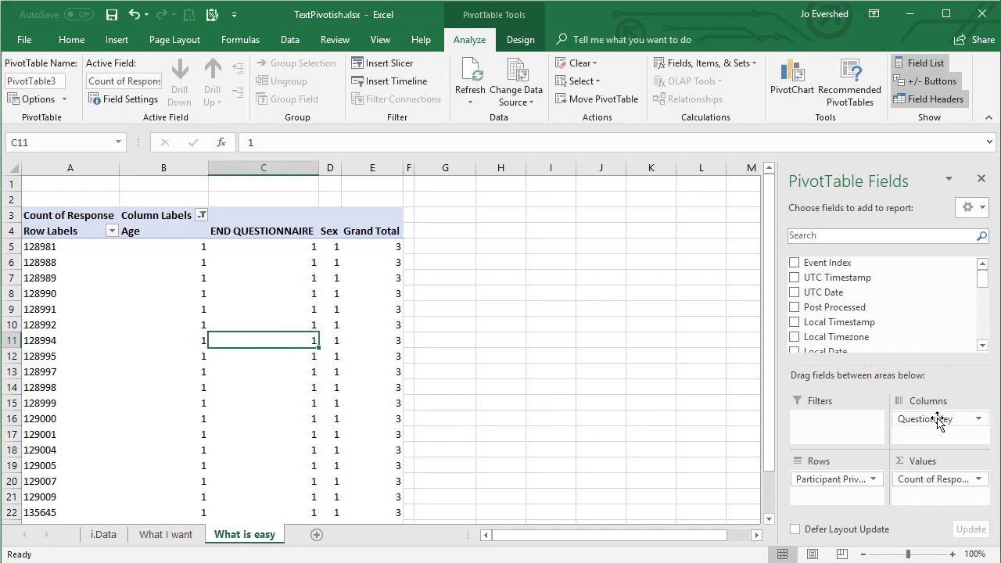
Move Question Key from the PivotTable's columns to its filters and filter it to Age only
drag(934, 421, 828, 420)
click(183, 183)
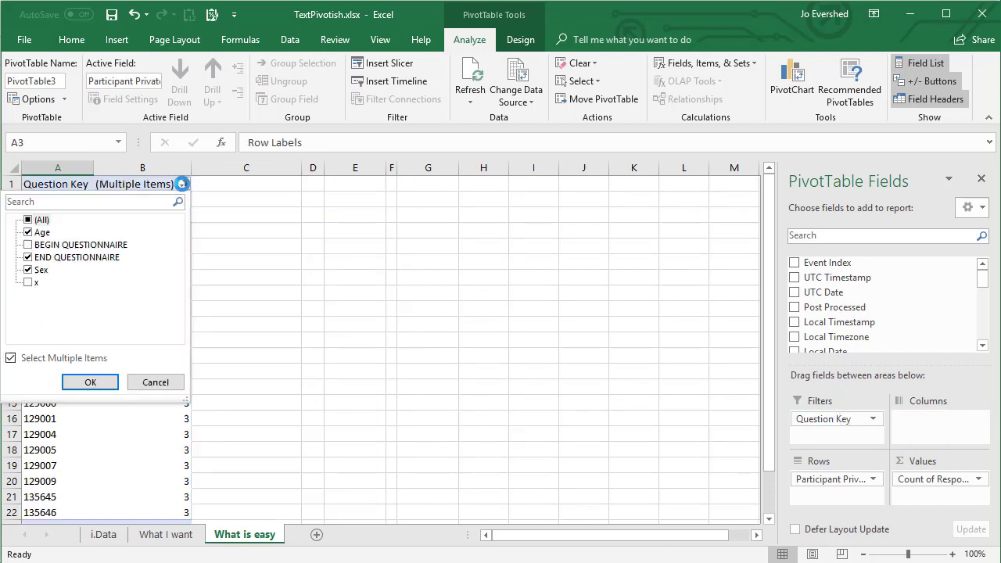
click(28, 219)
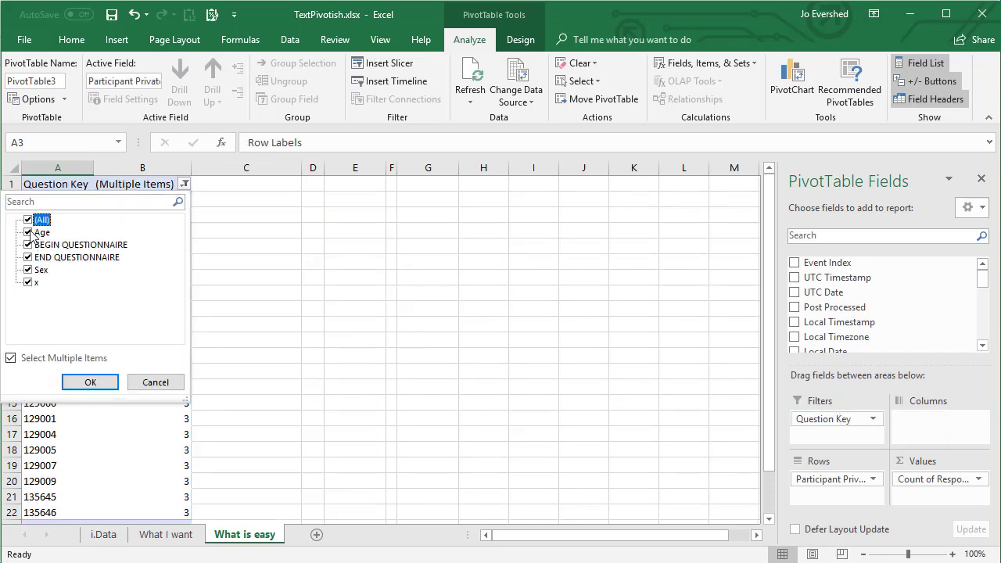
click(28, 220)
click(28, 232)
click(90, 382)
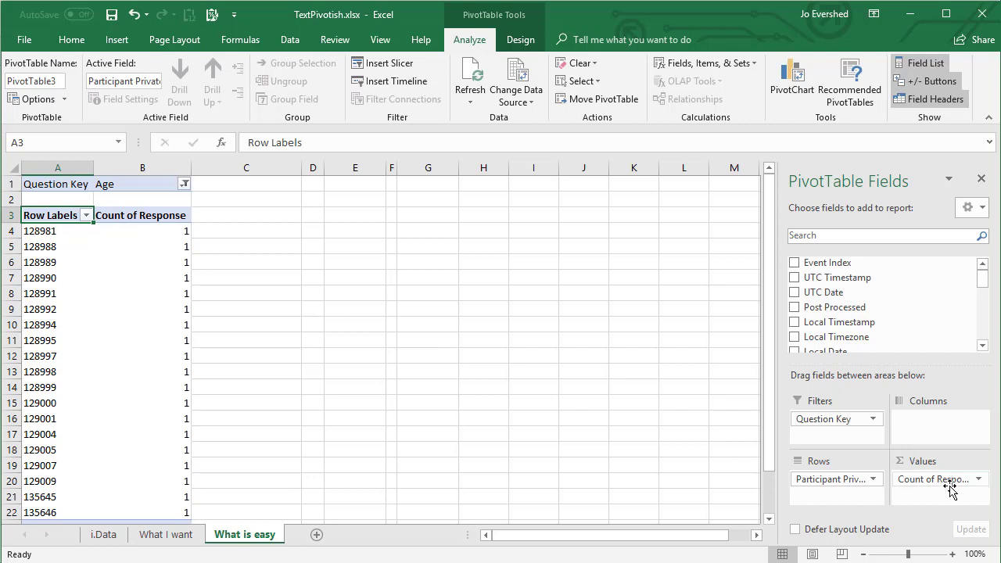
Move Response from the PivotTable's values to its rows beneath Participant Private ID, and check the participant and response rows
drag(946, 479, 862, 509)
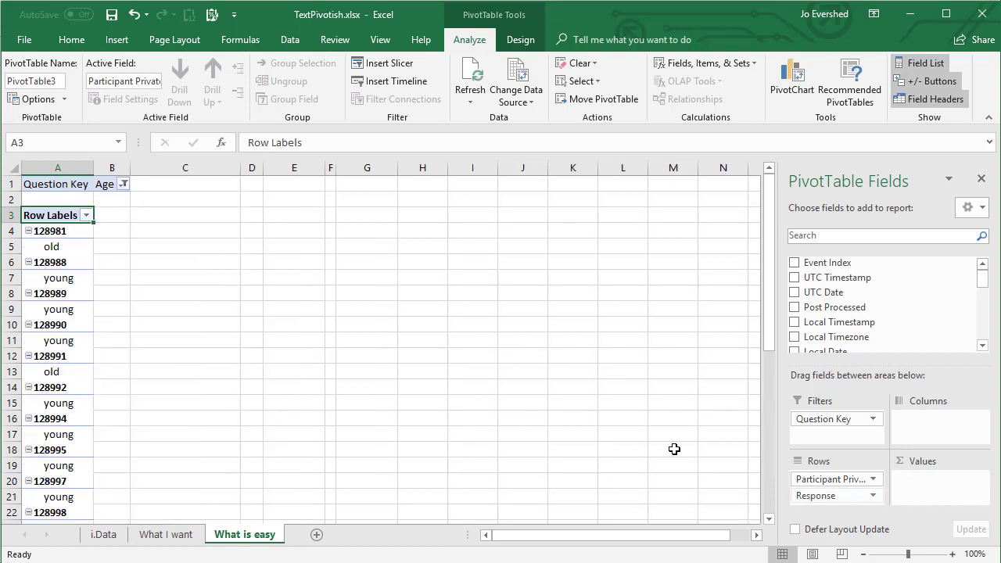
click(49, 232)
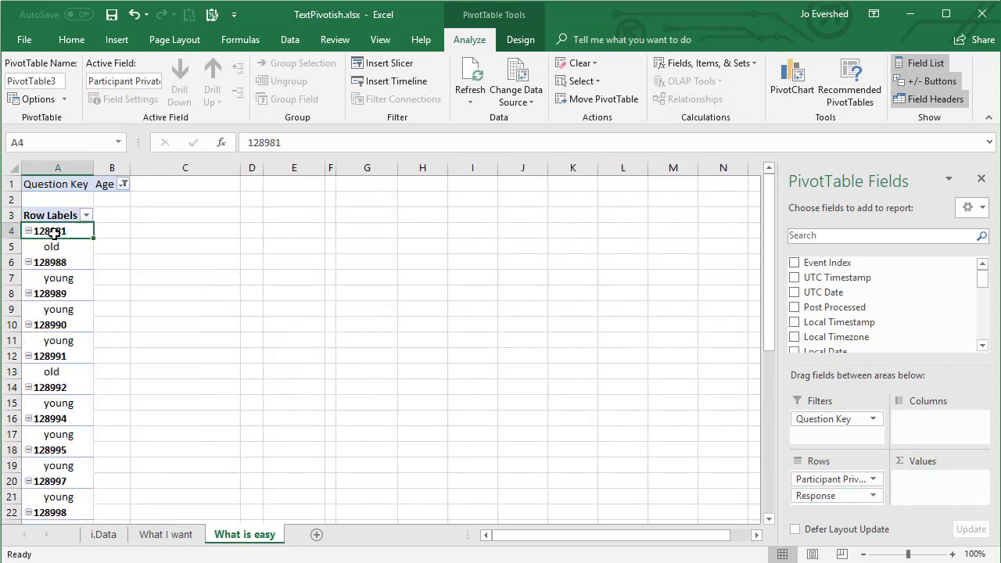
click(53, 247)
click(49, 265)
click(50, 276)
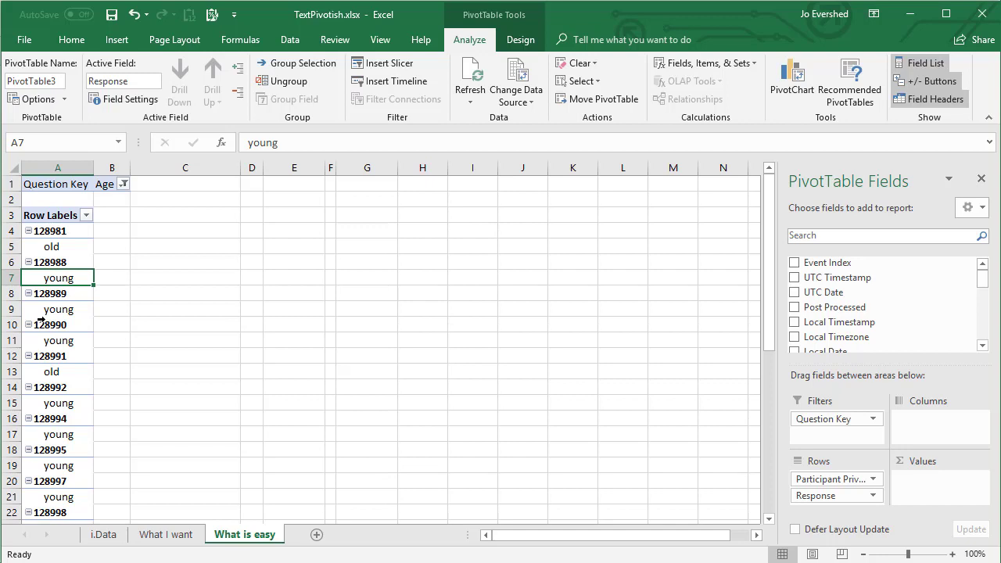
Change the PivotTable's report layout to tabular form
click(524, 43)
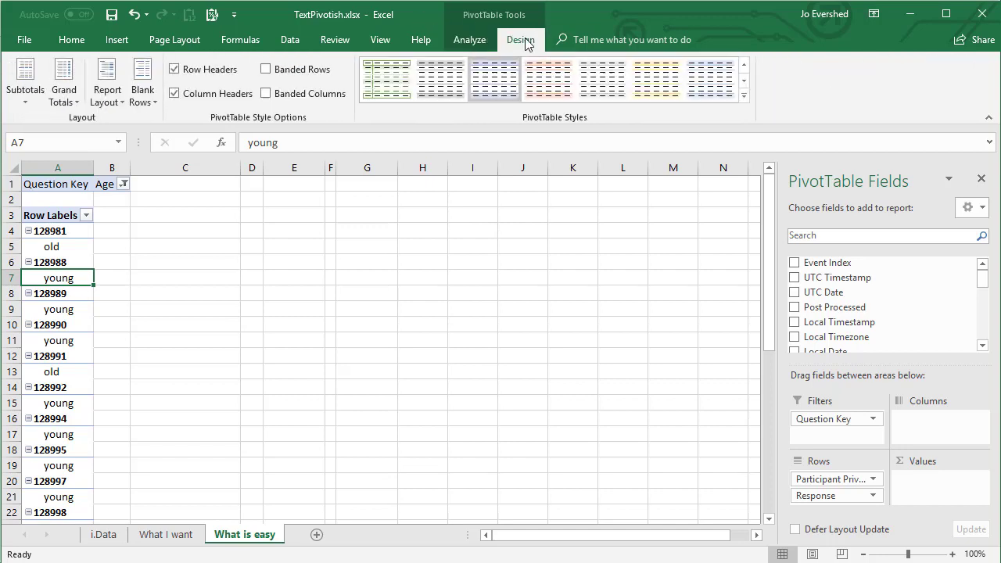
click(107, 102)
click(144, 236)
click(108, 94)
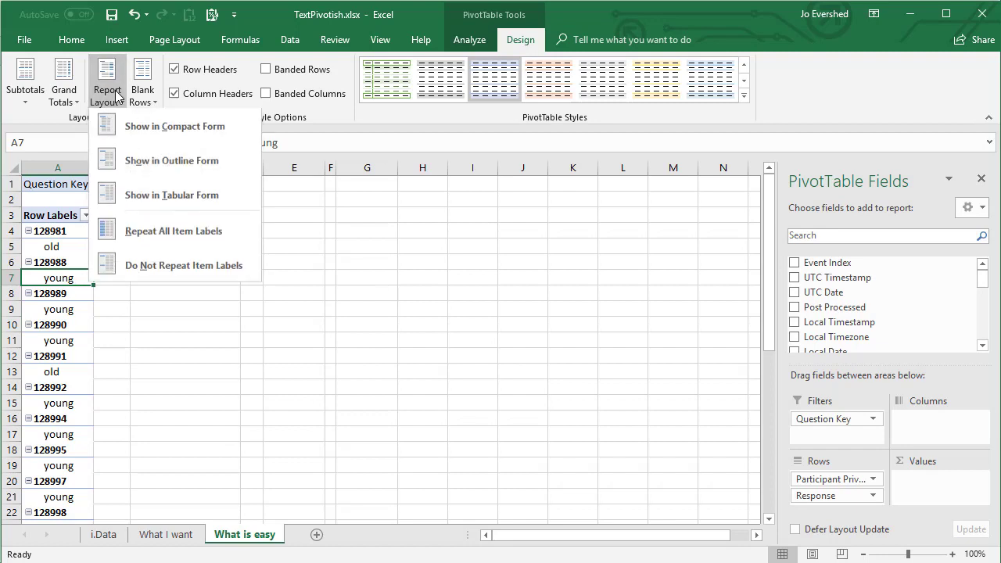
click(134, 196)
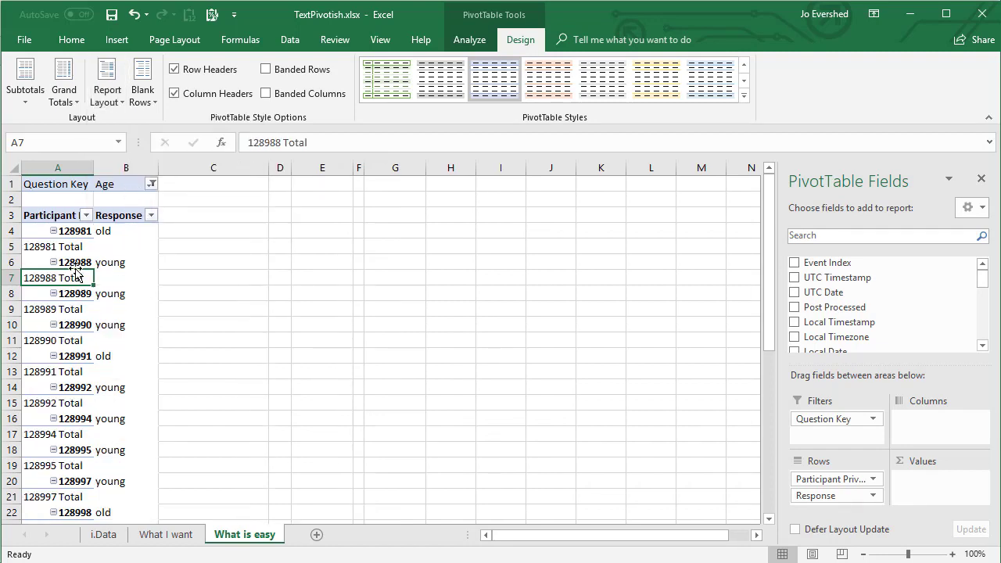
Remove the Participant Private ID subtotals from the PivotTable
click(37, 246)
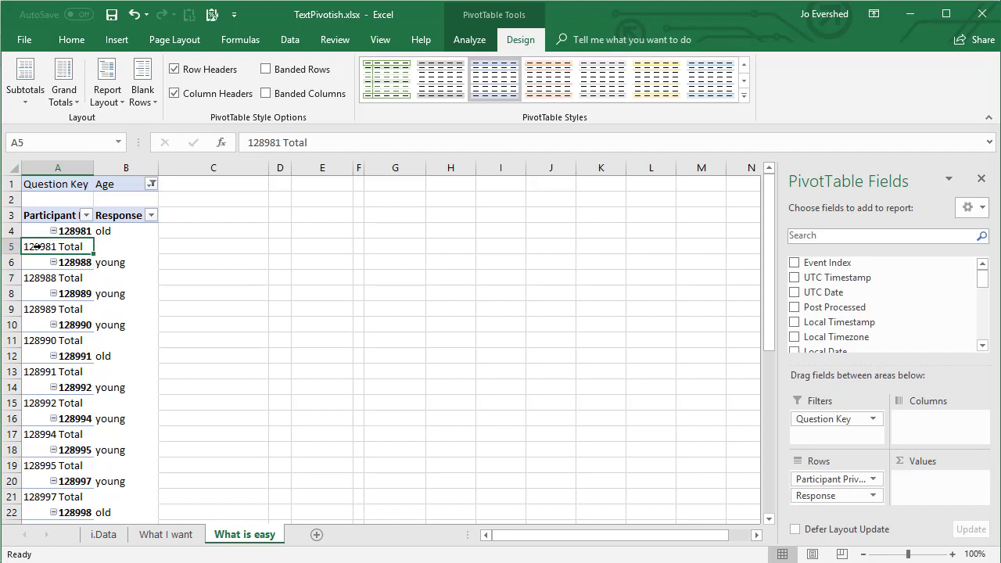
right_click(37, 246)
click(99, 356)
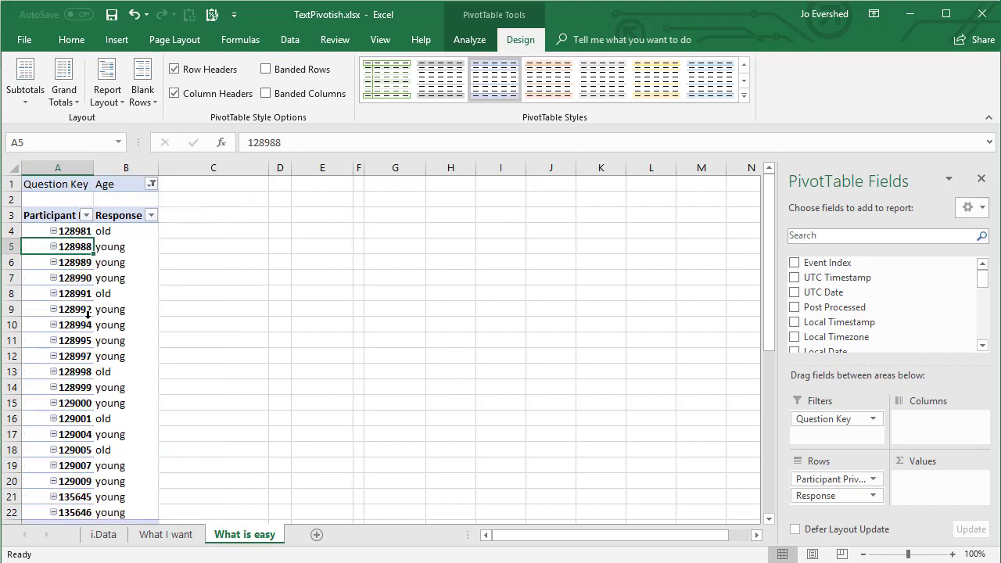
Check that each participant has one row with its Age response, selecting the participant IDs from A4 to A22
scroll(87, 313, down, 2)
scroll(84, 200, up, 1)
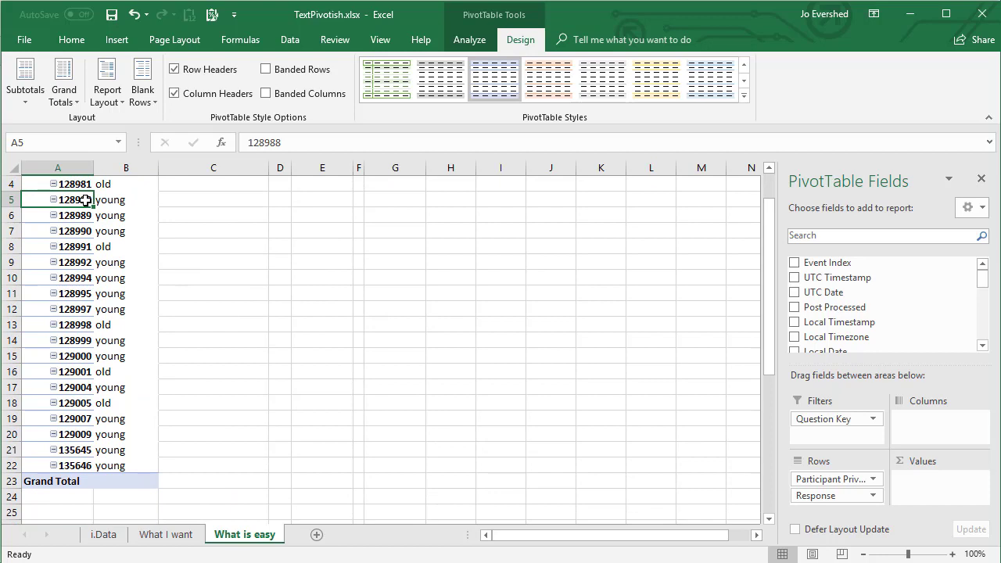
scroll(85, 200, up, 1)
click(73, 232)
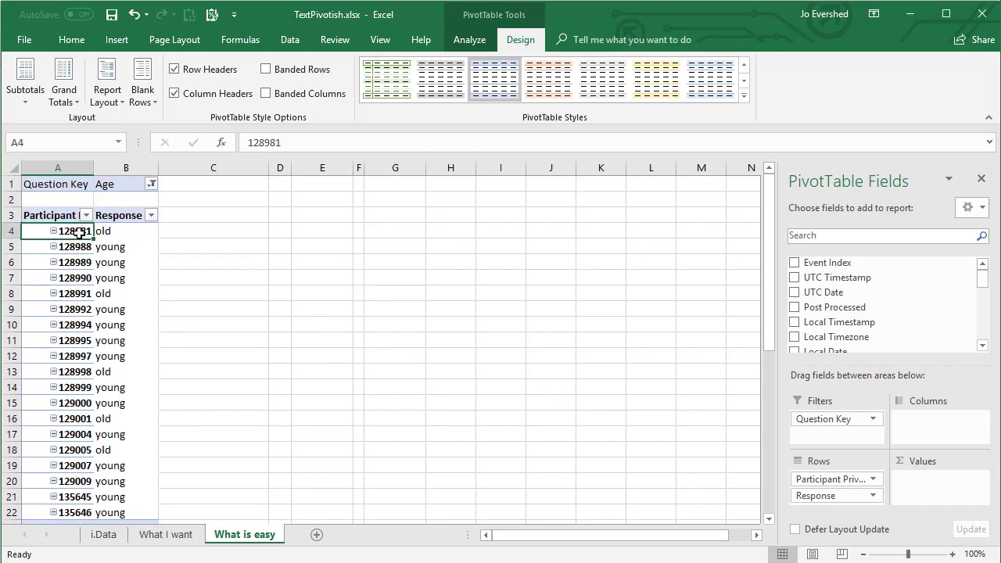
key(shift+Down)
key(shift+Down)
key(shift+Down)
key(shift+Down)
key(shift+Down)
key(shift+Down)
key(shift+Down)
key(shift+Down)
key(shift+Down)
key(shift+Down)
key(shift+Down)
key(shift+Down)
key(shift+Down)
key(shift+Down)
key(shift+Down)
key(shift+Down)
key(shift+Down)
key(shift+Down)
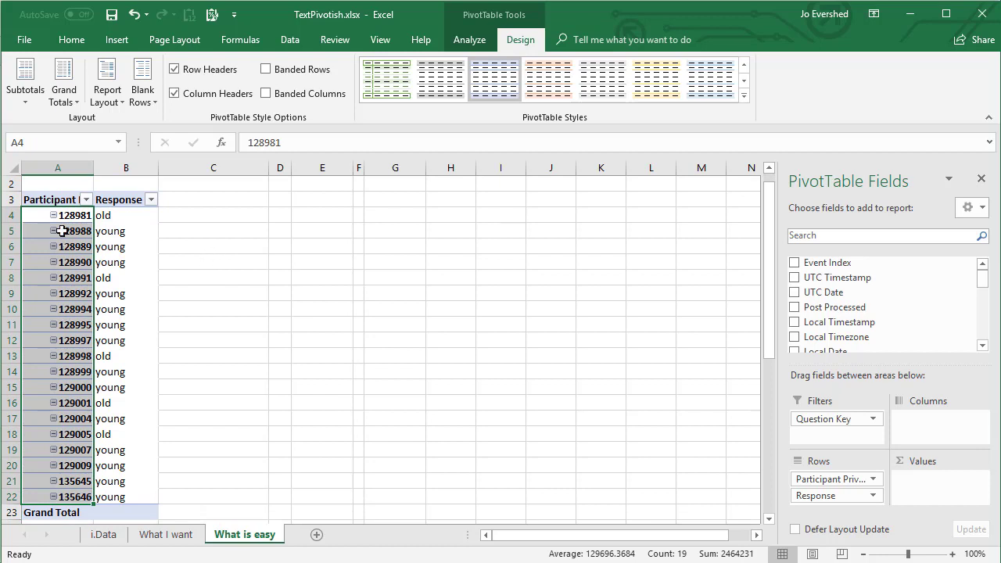
scroll(102, 344, up, 1)
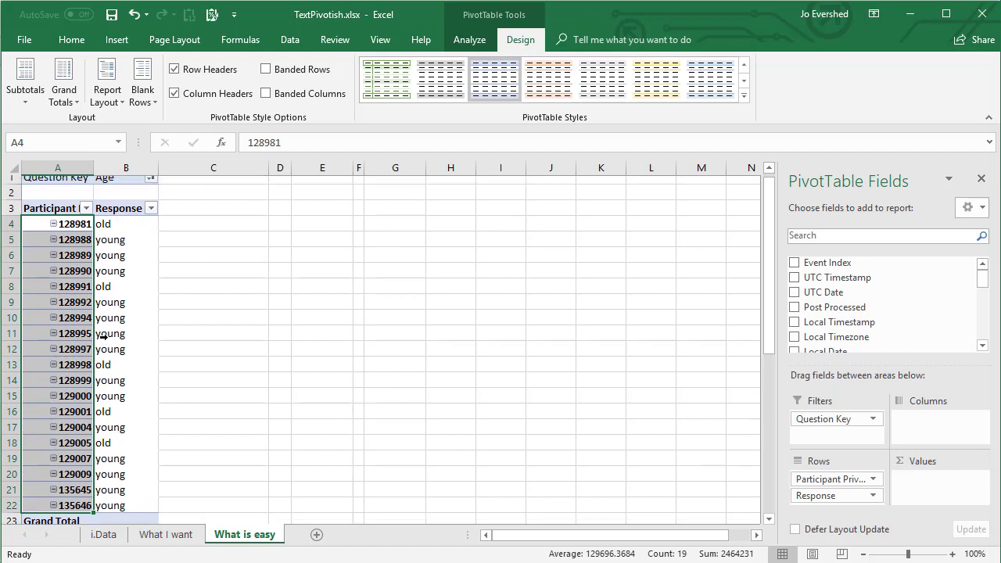
Switch the PivotTable's Question Key filter to Sex and look through the responses
click(133, 184)
click(153, 184)
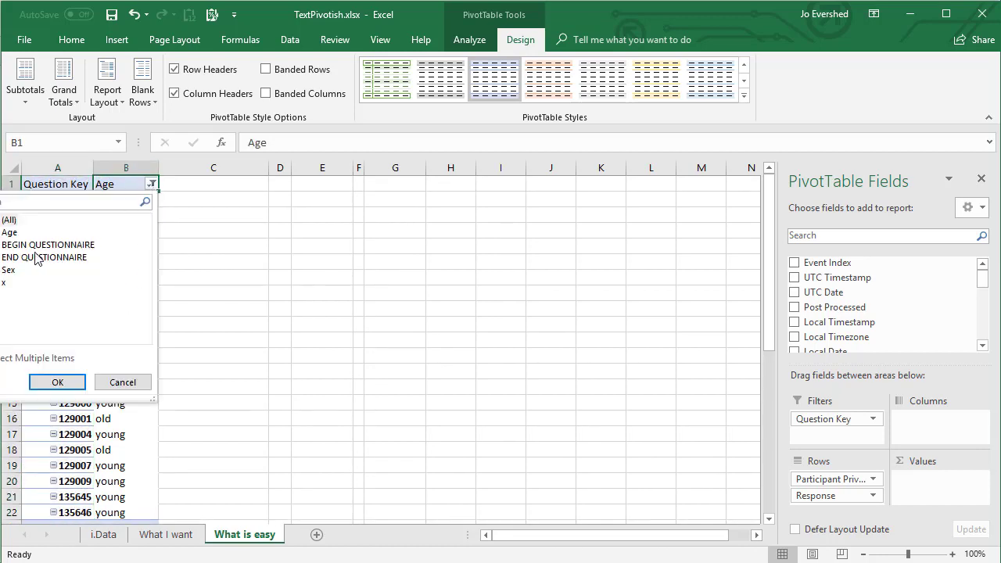
click(6, 232)
click(57, 382)
scroll(112, 306, down, 3)
scroll(112, 306, up, 3)
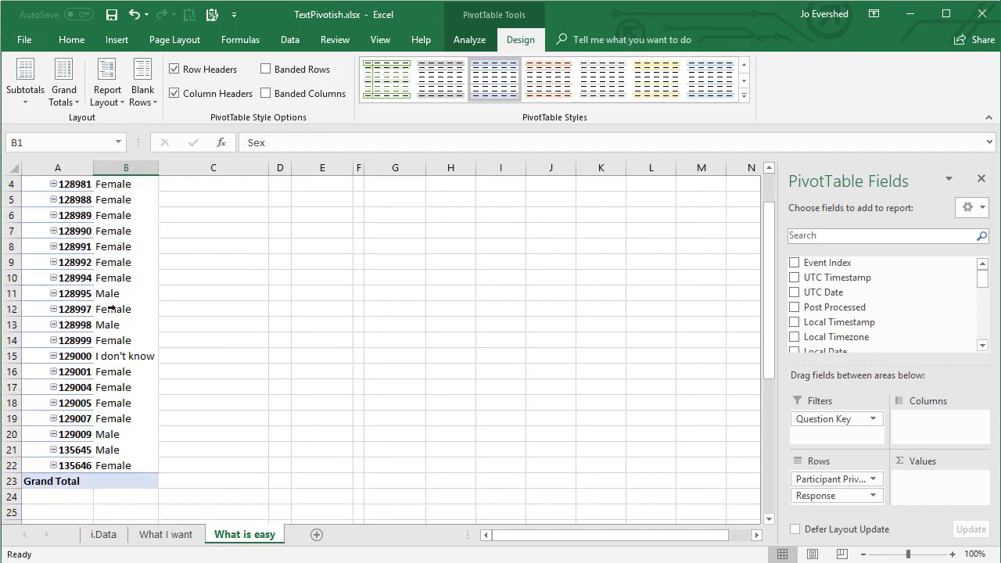
Copy the participant IDs with their Sex responses from A4:B22 and paste them beside the PivotTable starting at H4
drag(82, 231, 117, 514)
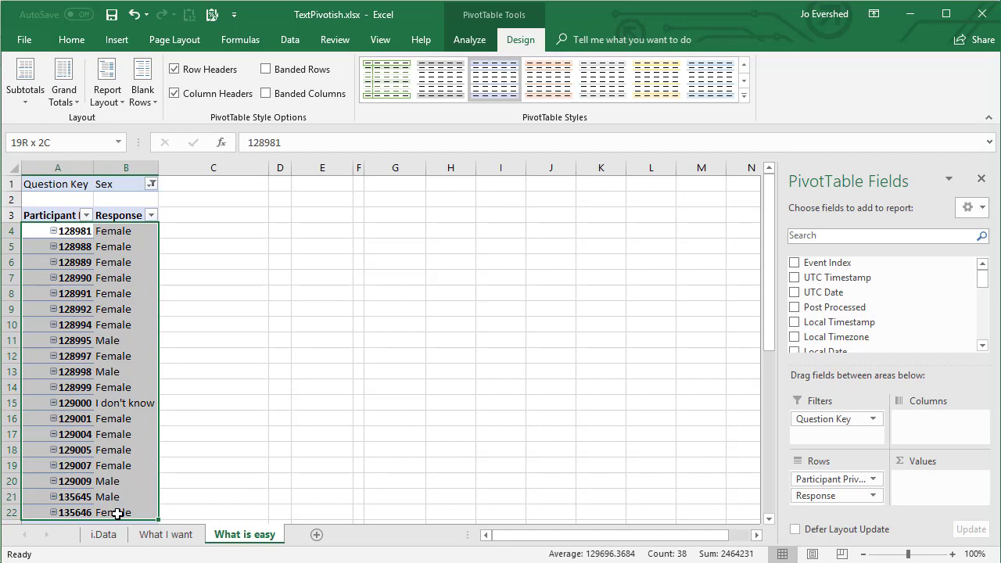
key(ctrl+c)
click(441, 304)
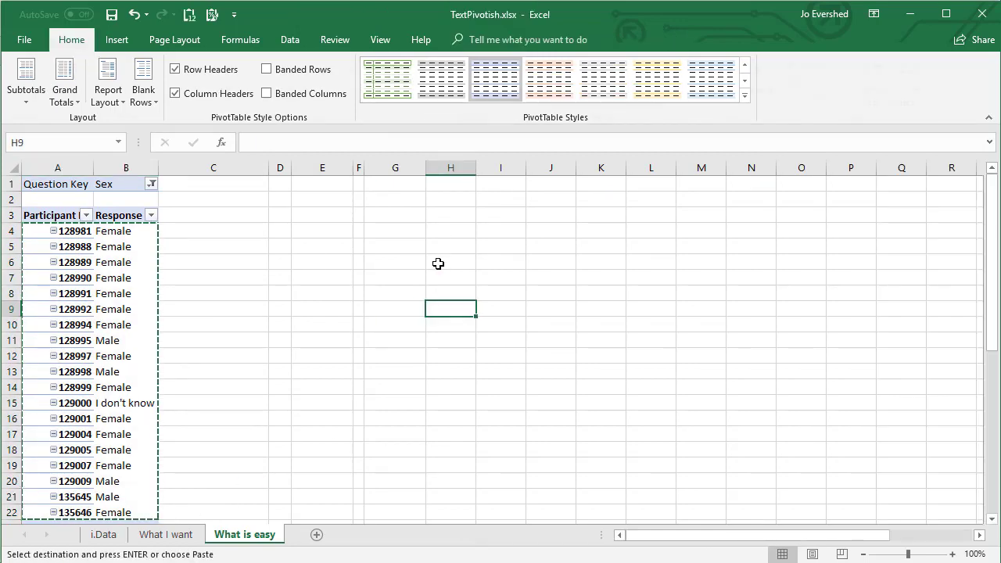
click(449, 227)
click(189, 14)
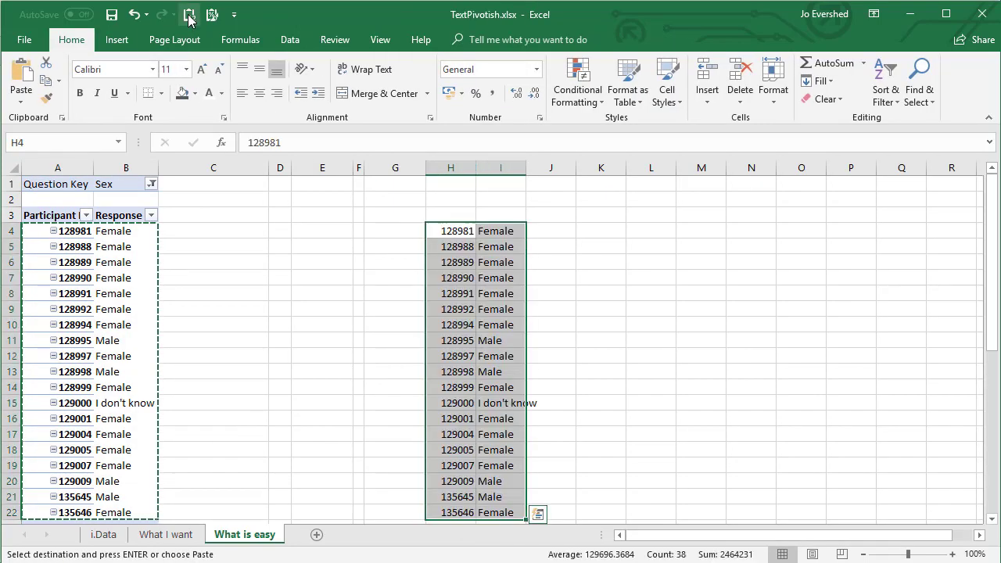
Set the PivotTable's Question Key filter back to Age
click(98, 247)
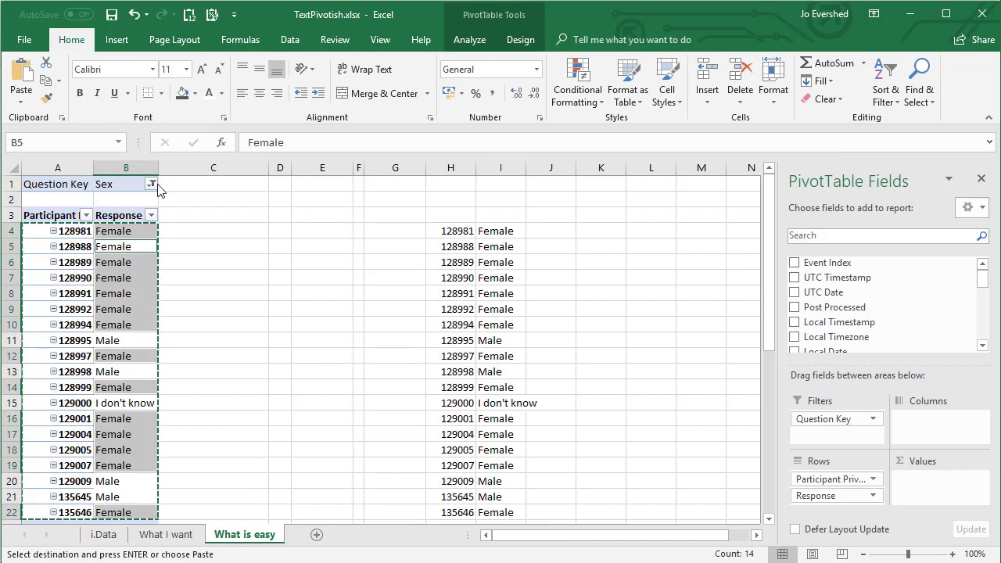
click(5, 271)
click(10, 233)
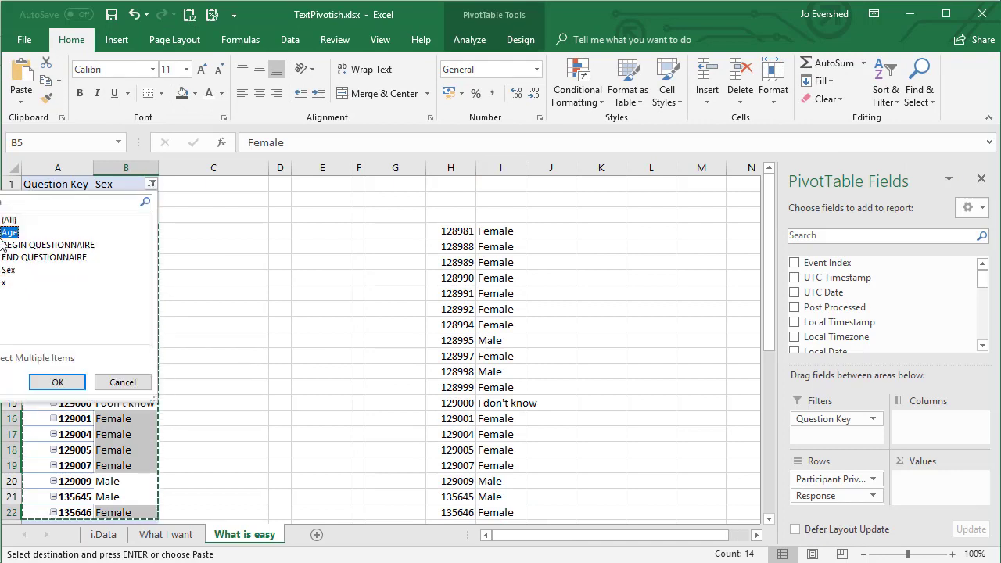
click(57, 381)
Copy the Age responses from B4:B22 and paste them next to the Sex responses starting at J4
click(106, 228)
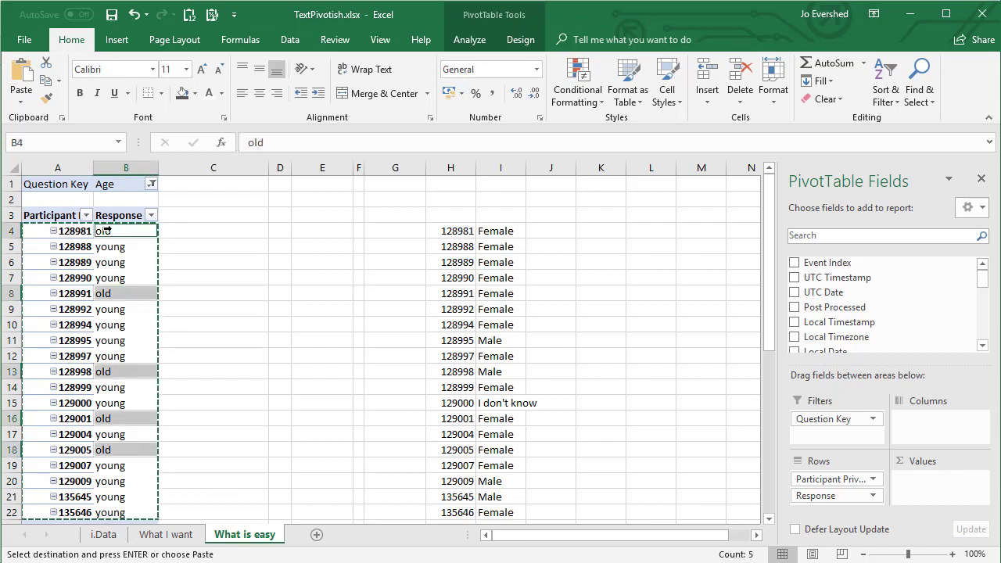
click(107, 230)
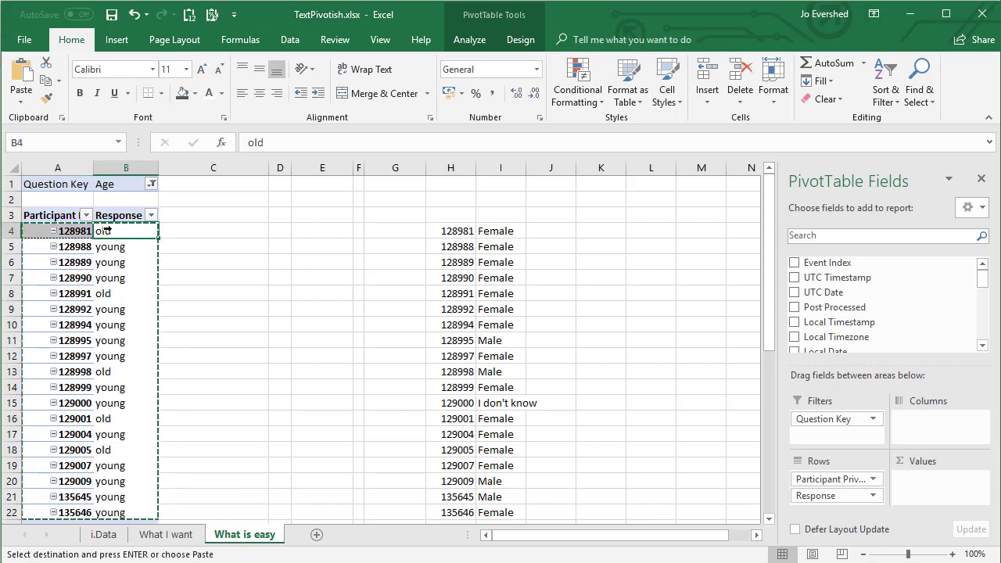
scroll(167, 328, down, 2)
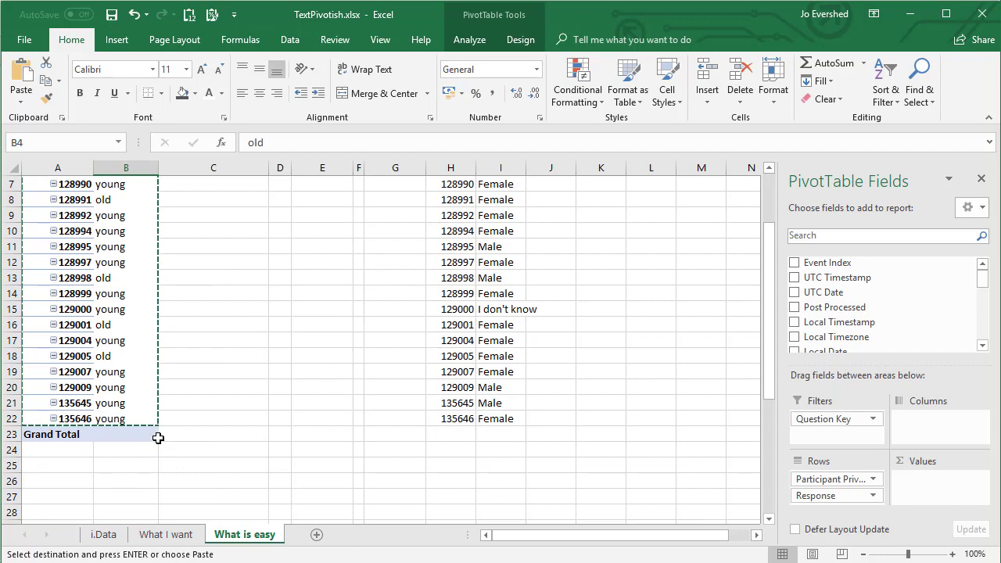
drag(125, 420, 121, 207)
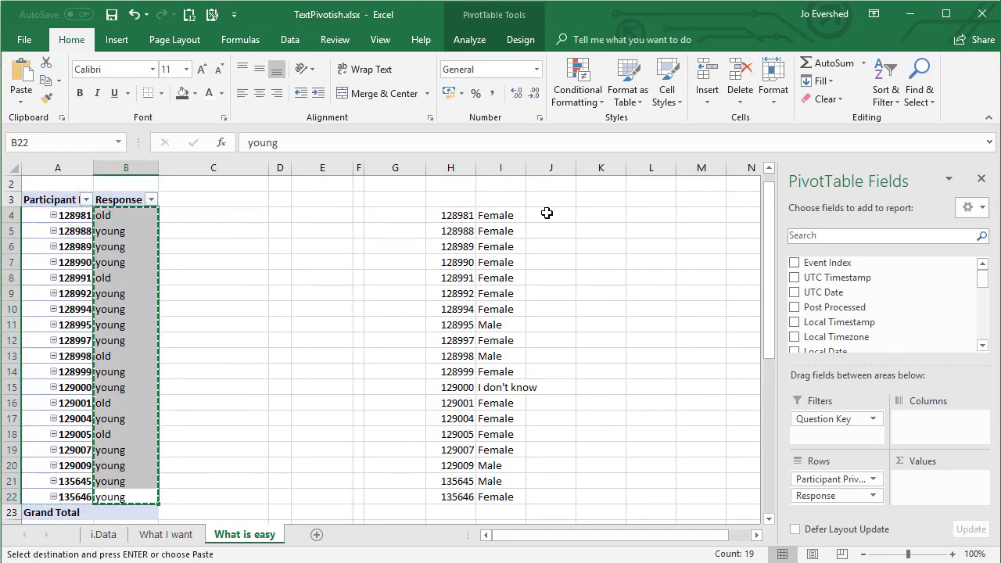
click(551, 215)
key(ctrl+v)
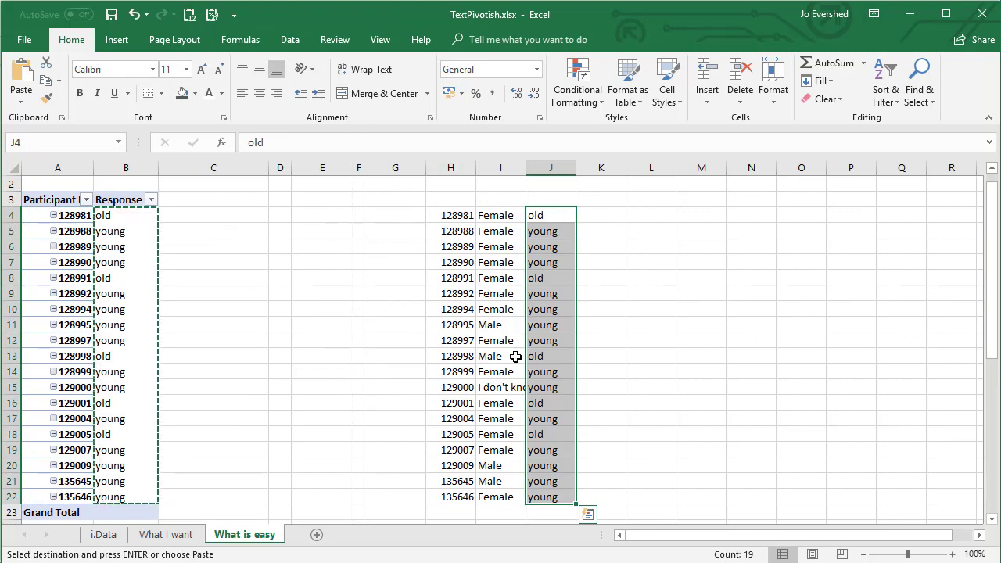
click(294, 341)
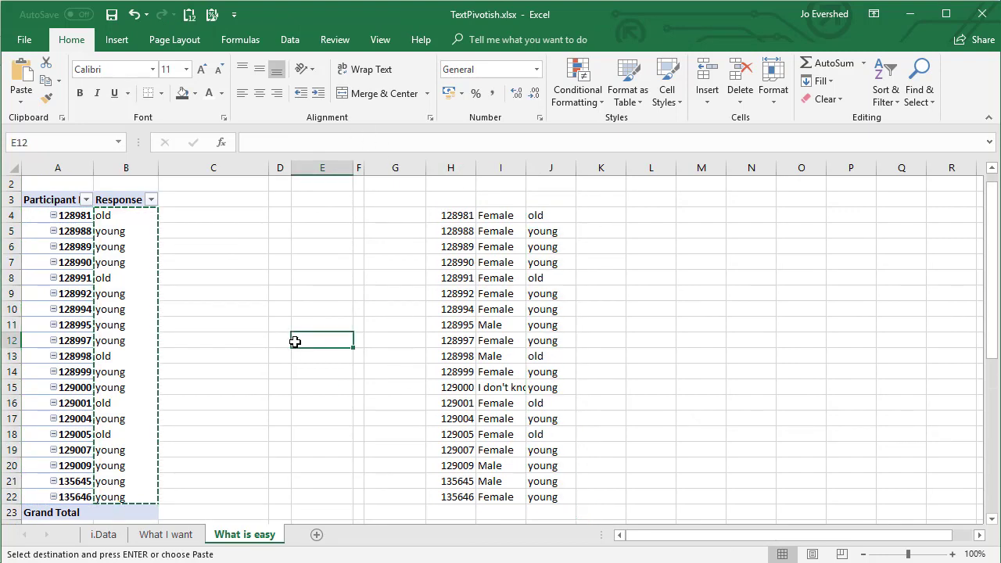
scroll(287, 347, up, 1)
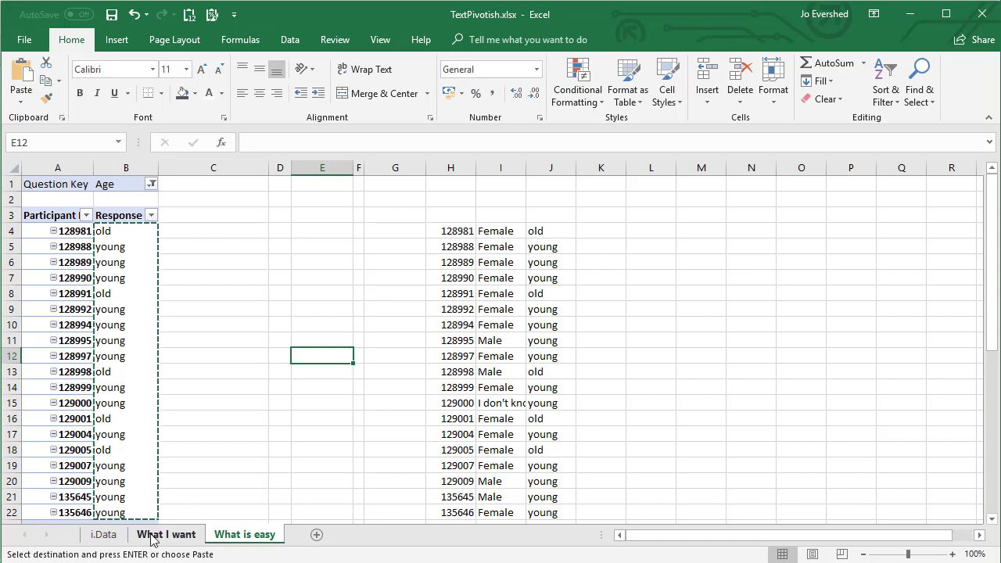
Add a new worksheet after What is easy and name it "What is possible"
click(317, 534)
right_click(313, 535)
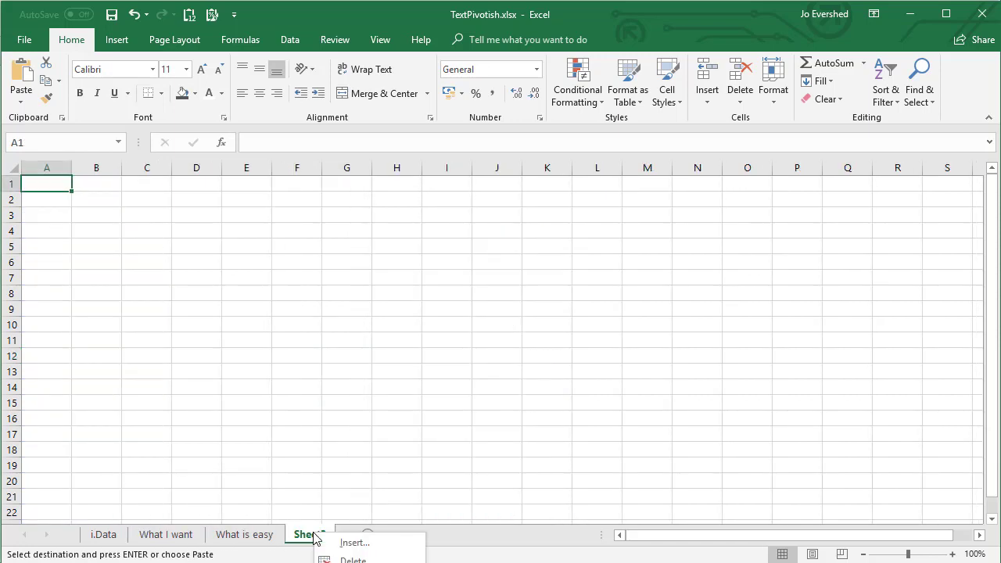
text(r)
text(What is possible)
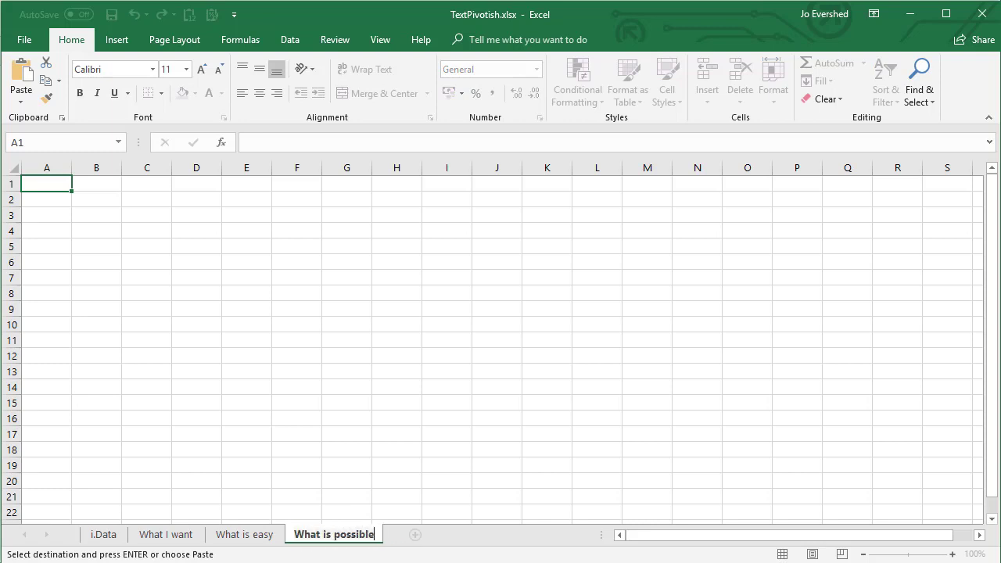
click(244, 356)
scroll(254, 464, down, 1)
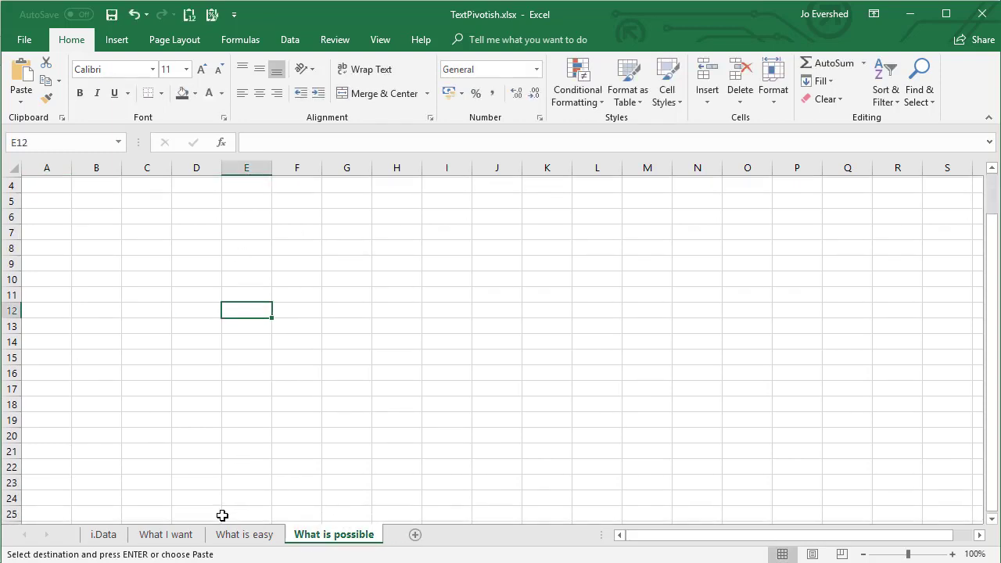
scroll(265, 465, up, 1)
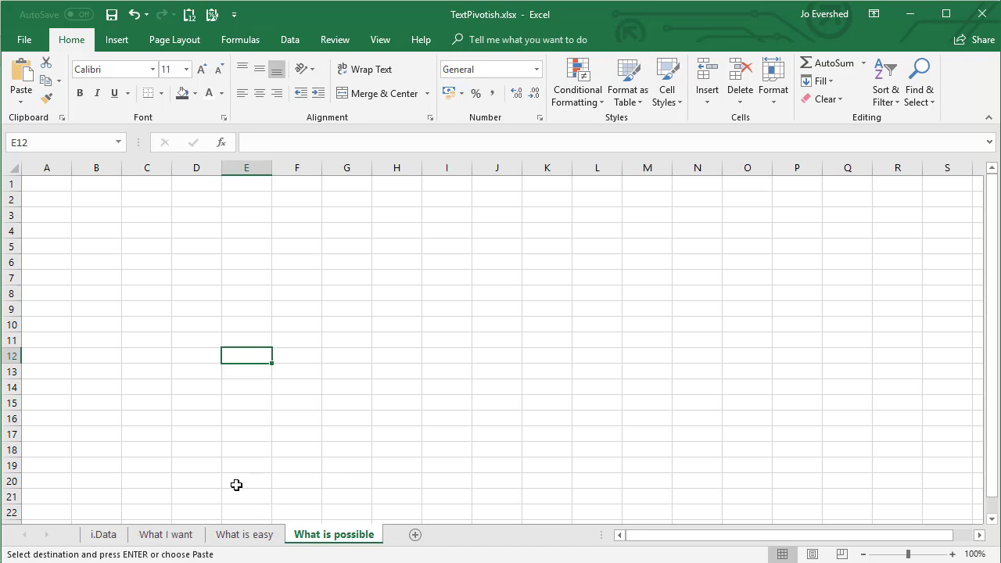
Copy the Participant Private ID column M from the i.Data sheet and paste it into column A of the What is possible sheet
click(108, 541)
key(ctrl+a)
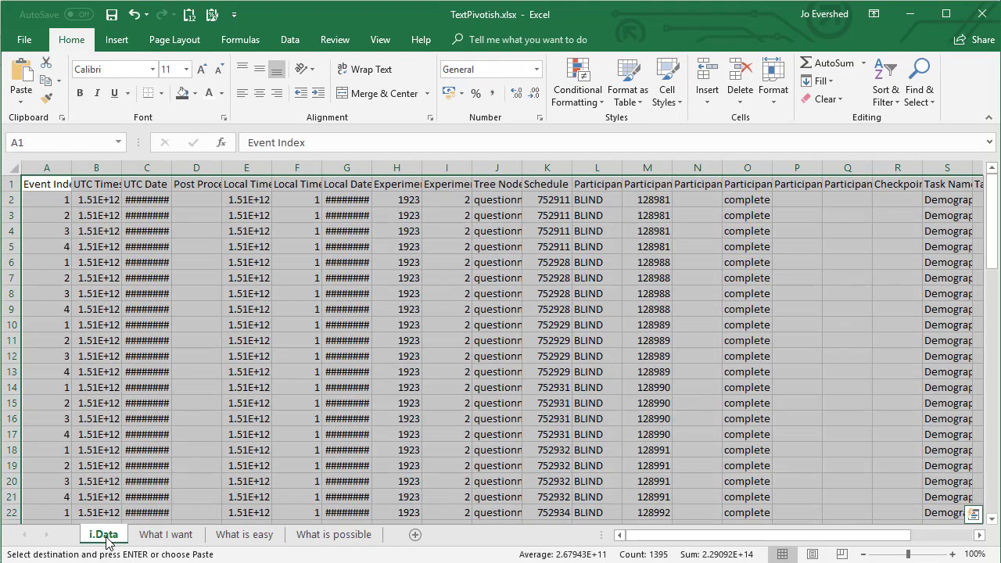
click(392, 371)
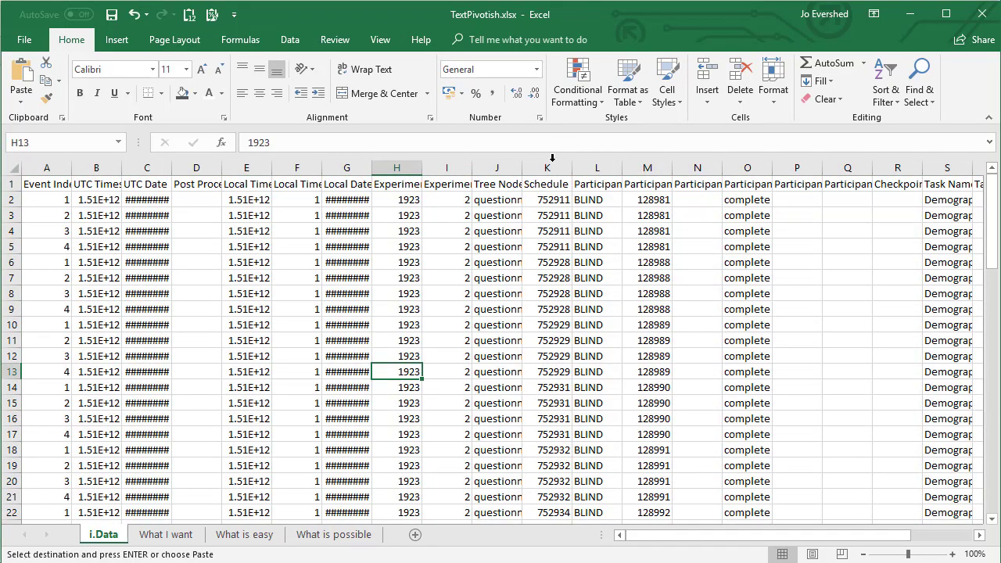
click(648, 169)
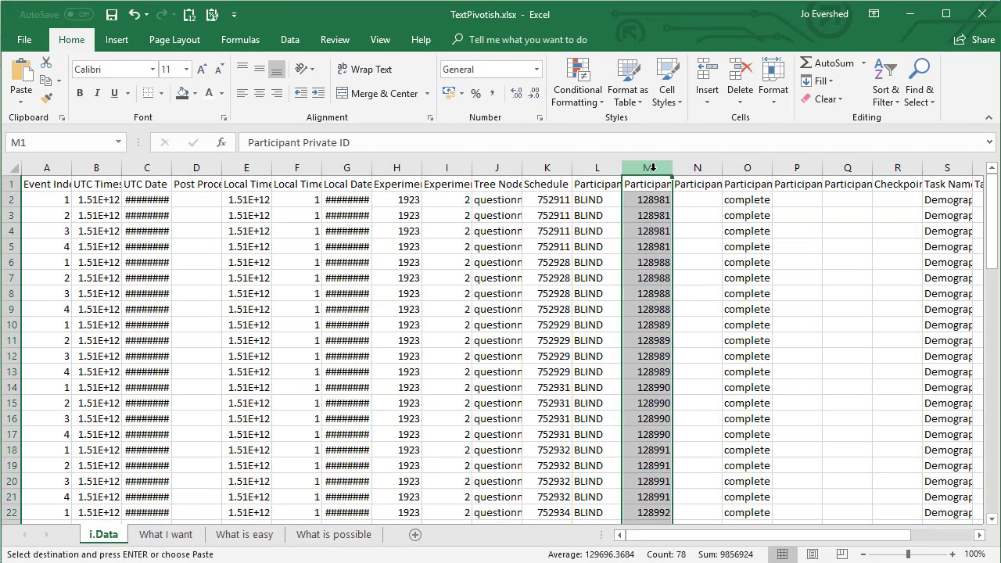
click(336, 535)
click(55, 182)
click(53, 168)
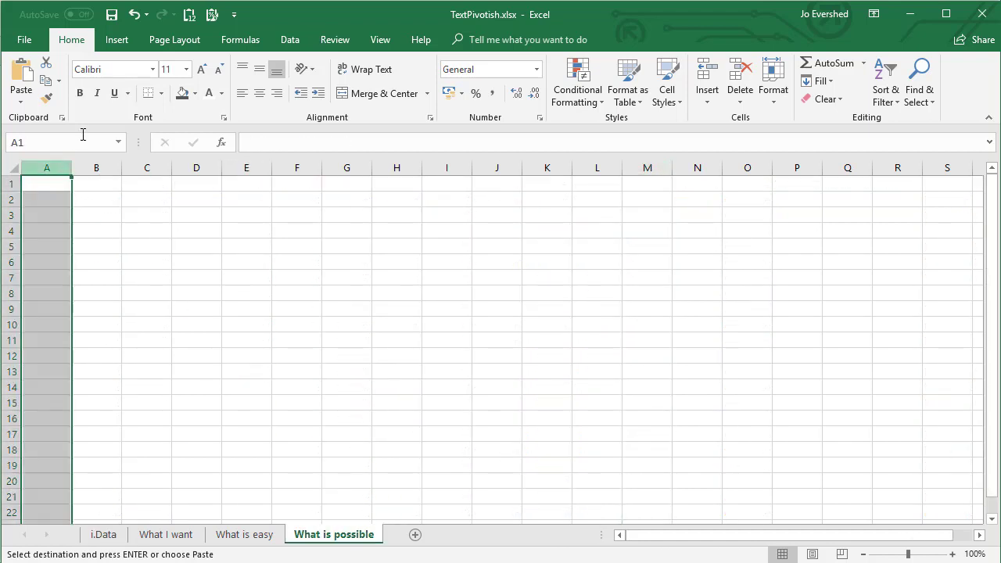
click(188, 16)
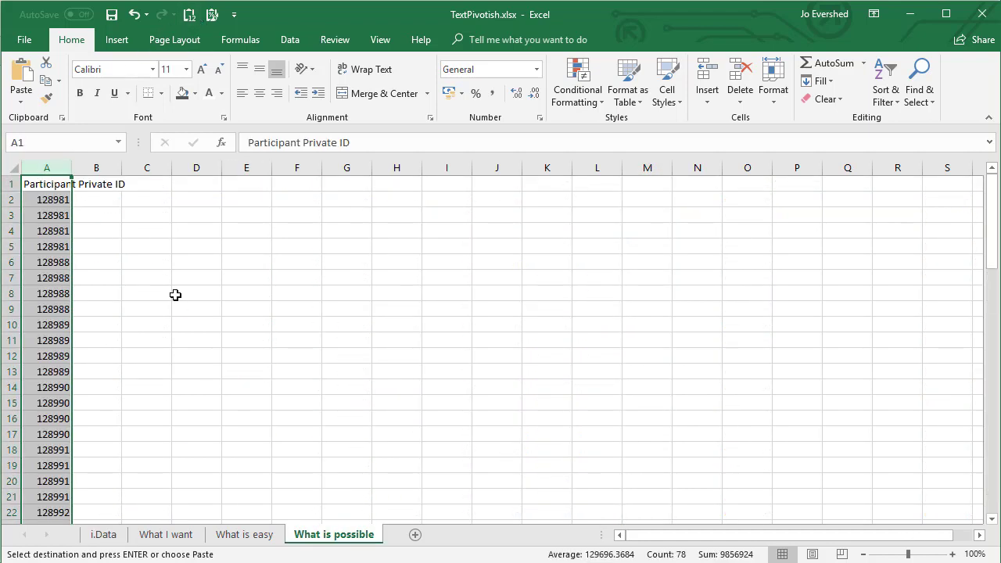
Remove the duplicate participant IDs from column A, treating row 1 as the header, and fit the column width to its contents
click(288, 38)
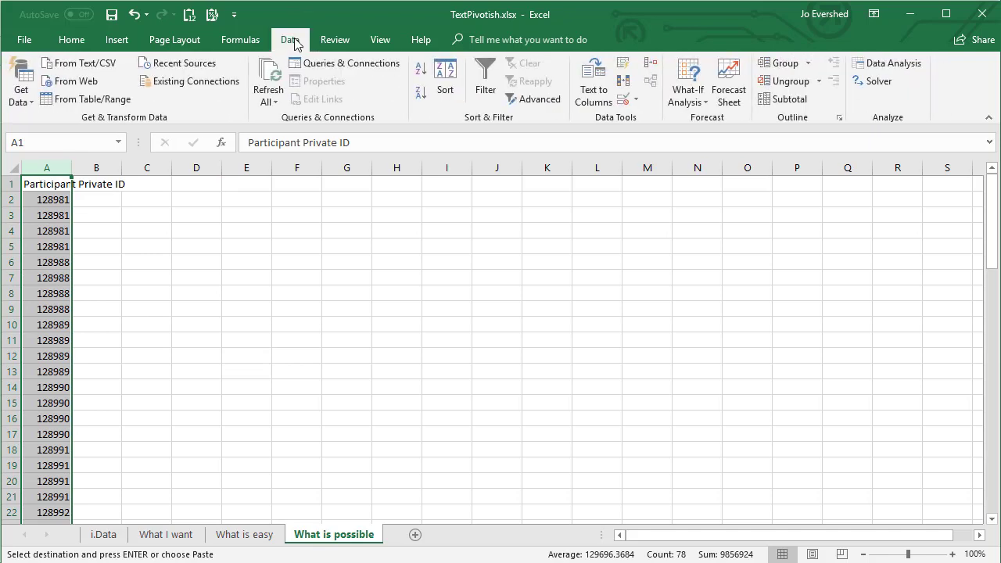
click(623, 82)
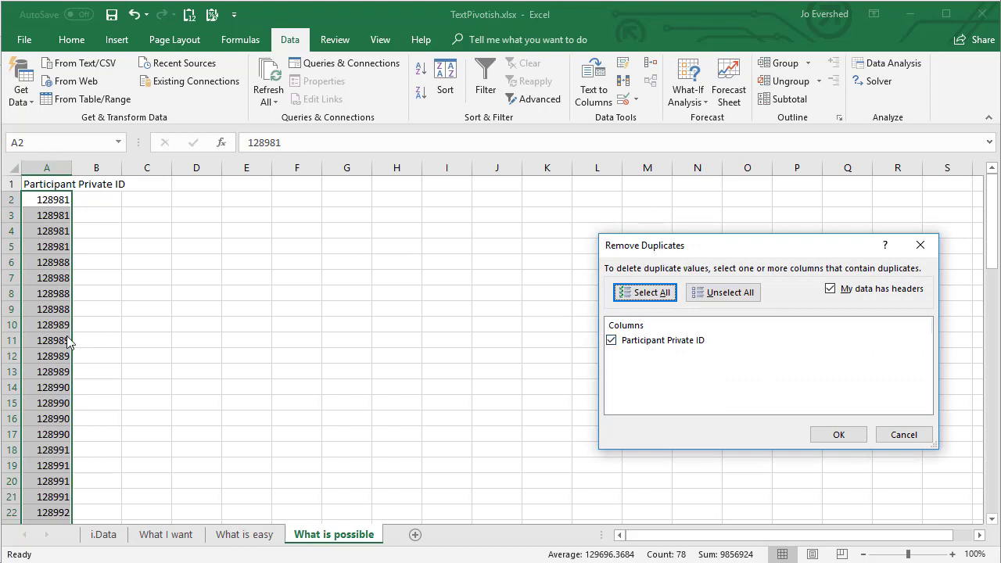
click(836, 436)
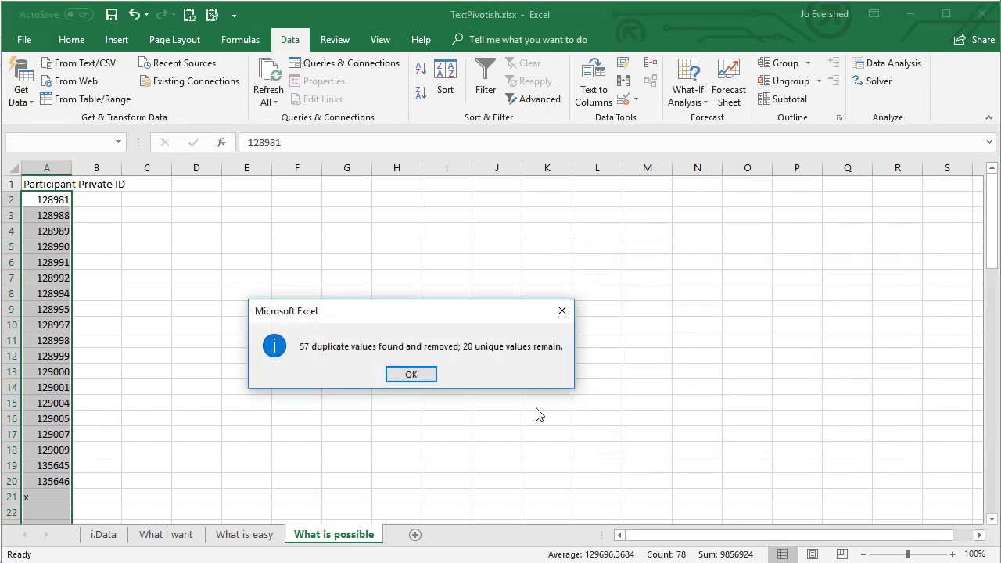
click(409, 373)
click(58, 200)
drag(58, 200, 59, 480)
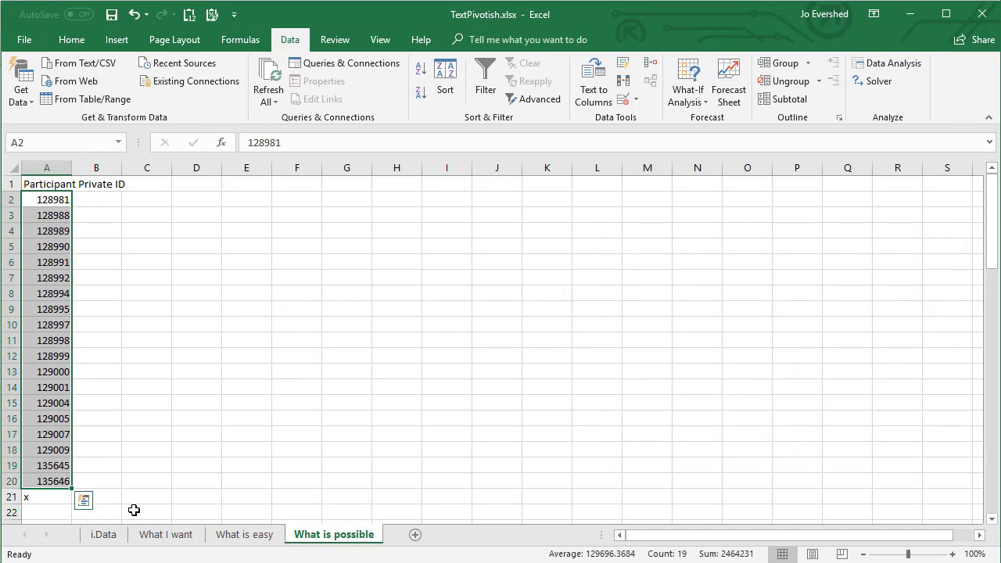
click(40, 497)
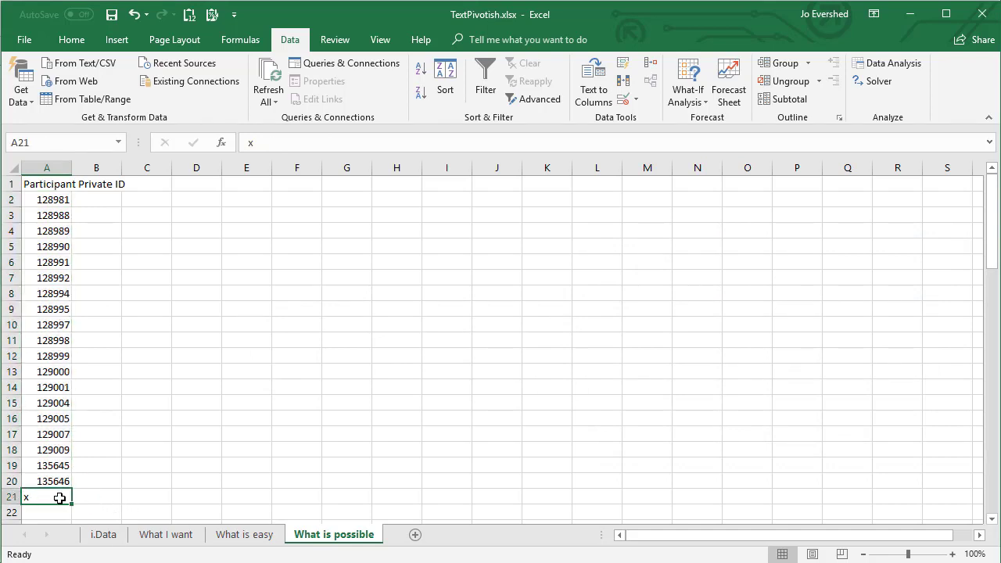
double_click(72, 167)
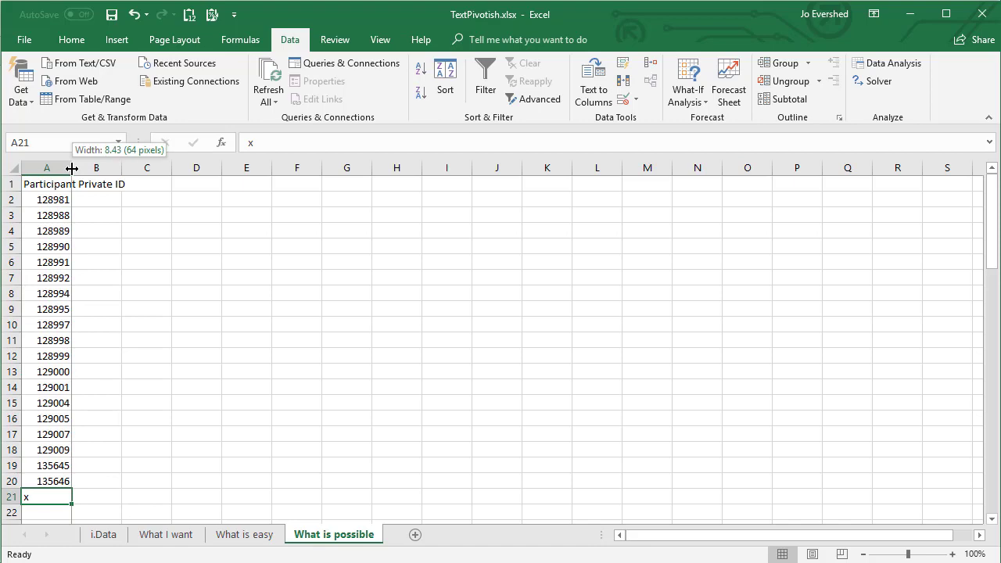
Copy the Question Key column V from the i.Data sheet and paste it into column D of the What is possible sheet
click(117, 536)
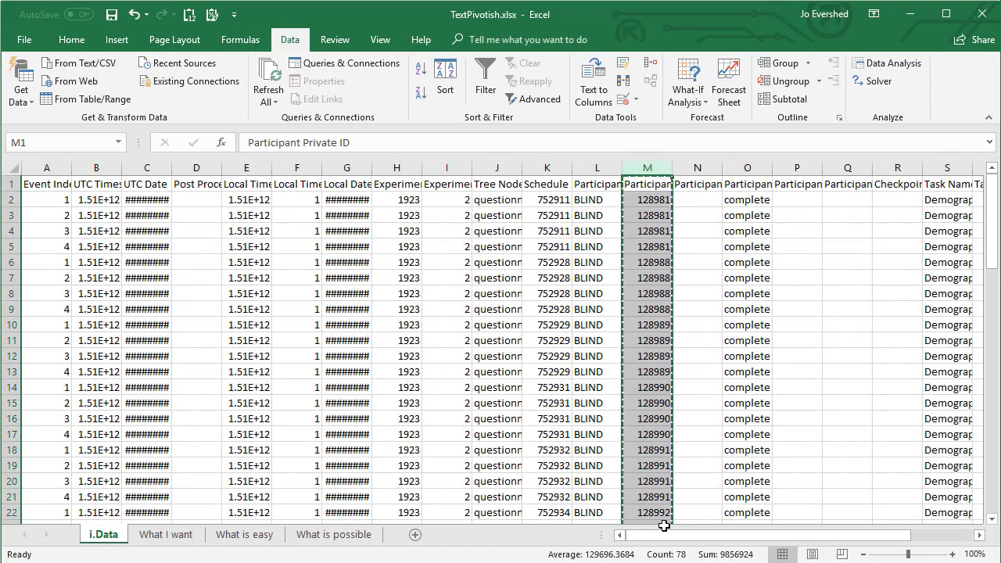
drag(677, 541, 801, 542)
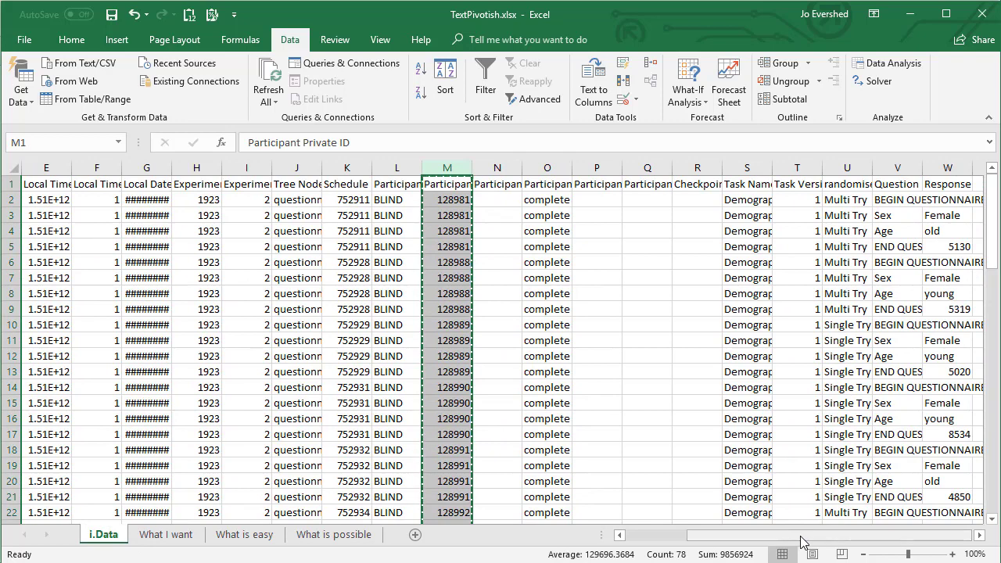
click(901, 167)
key(ctrl+c)
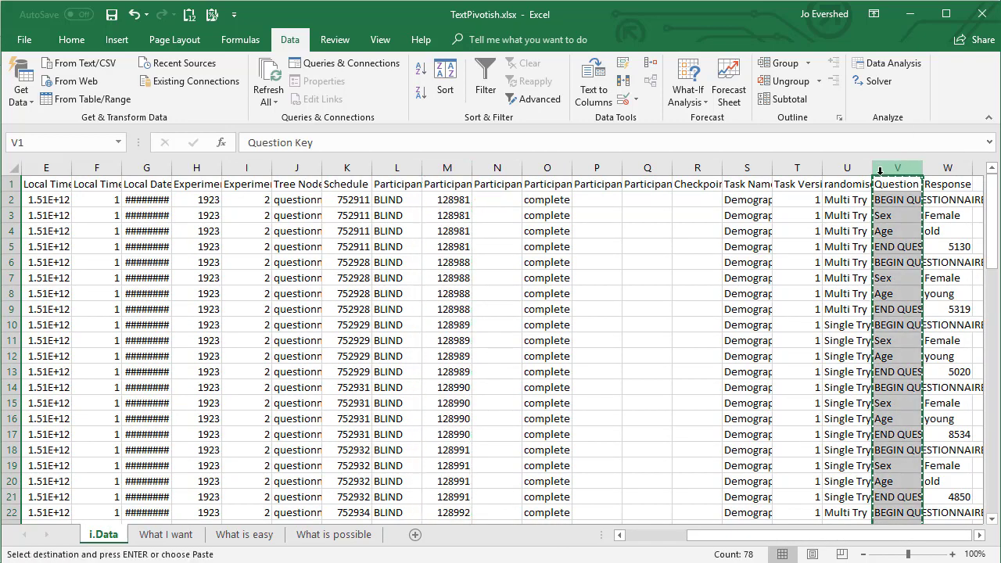
click(323, 535)
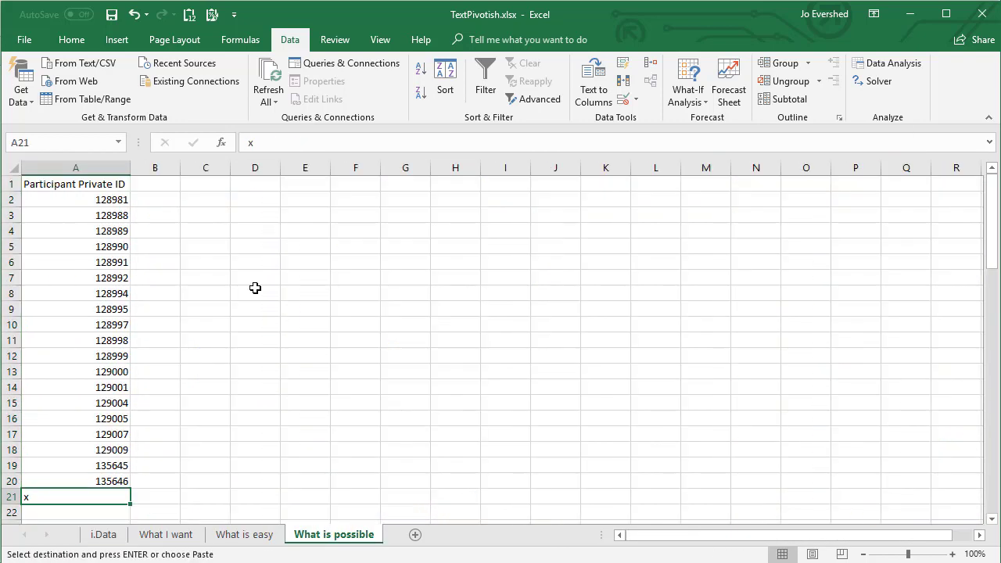
click(270, 168)
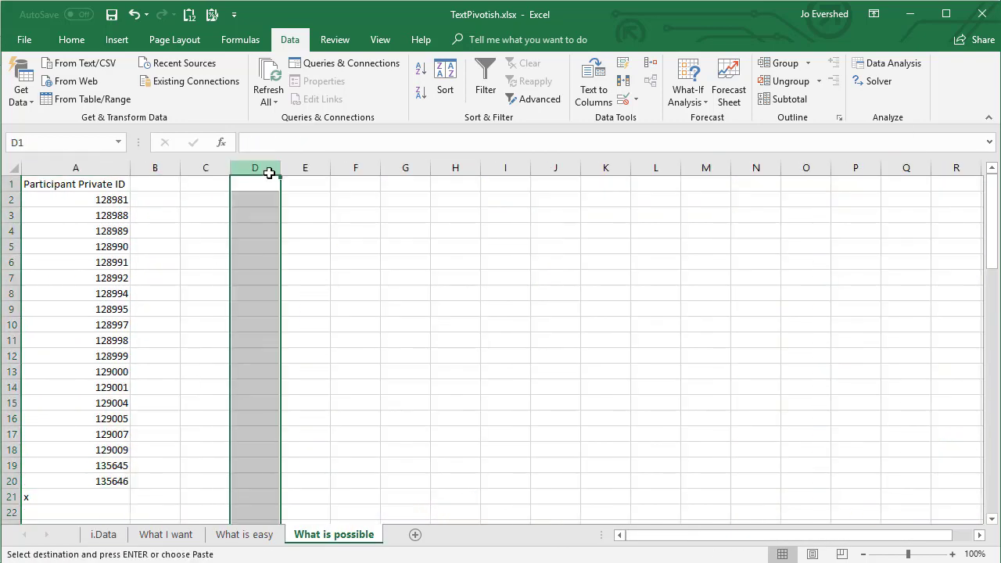
click(189, 15)
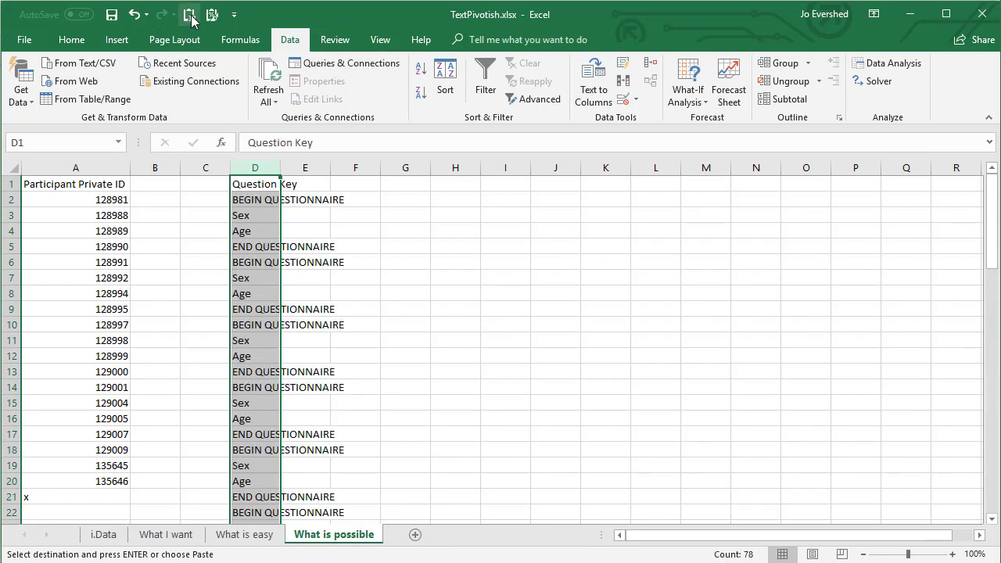
Remove the duplicate values from the Question Key list in column D
click(623, 81)
click(845, 434)
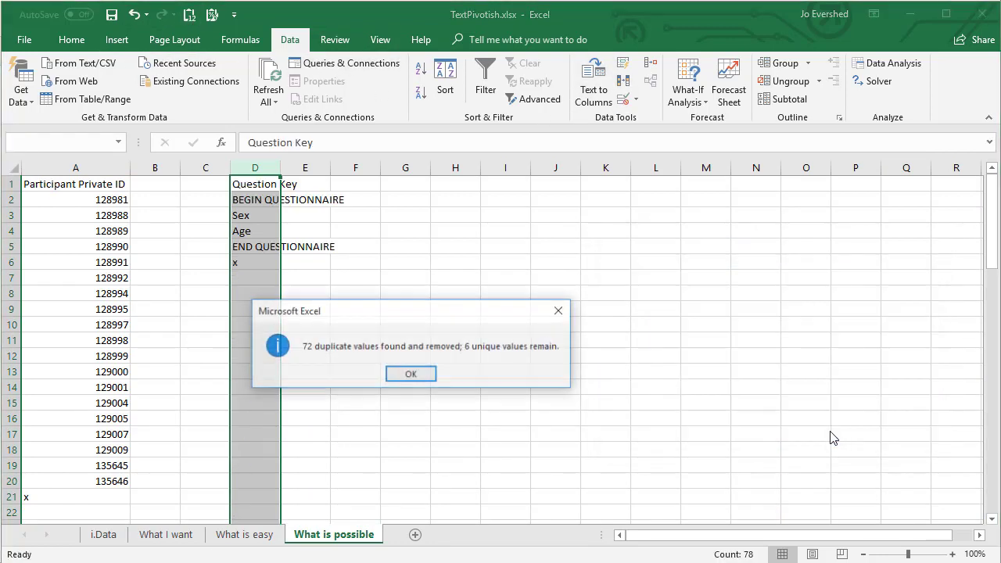
click(411, 375)
Clear the Question Key heading in D1 and the stray x in D6
click(255, 185)
key(Delete)
key(Down)
key(Down)
key(Down)
key(Down)
key(Down)
key(Delete)
Copy the question names in D2:D5 and paste them transposed across row 1 starting at B1
key(Up)
key(Up)
key(Up)
key(Up)
key(shift+Down)
key(shift+Down)
key(shift+Down)
key(ctrl+c)
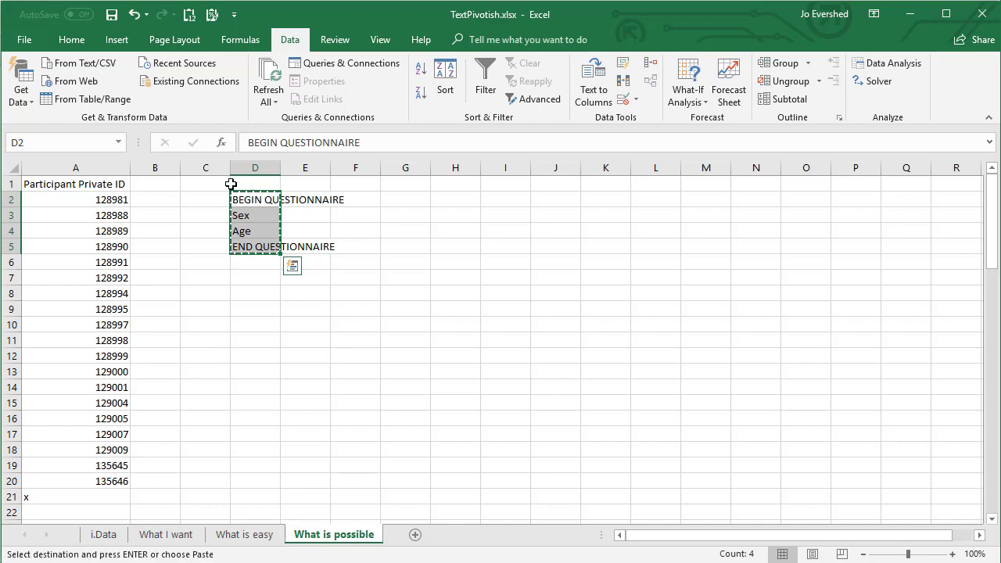
click(146, 185)
click(65, 42)
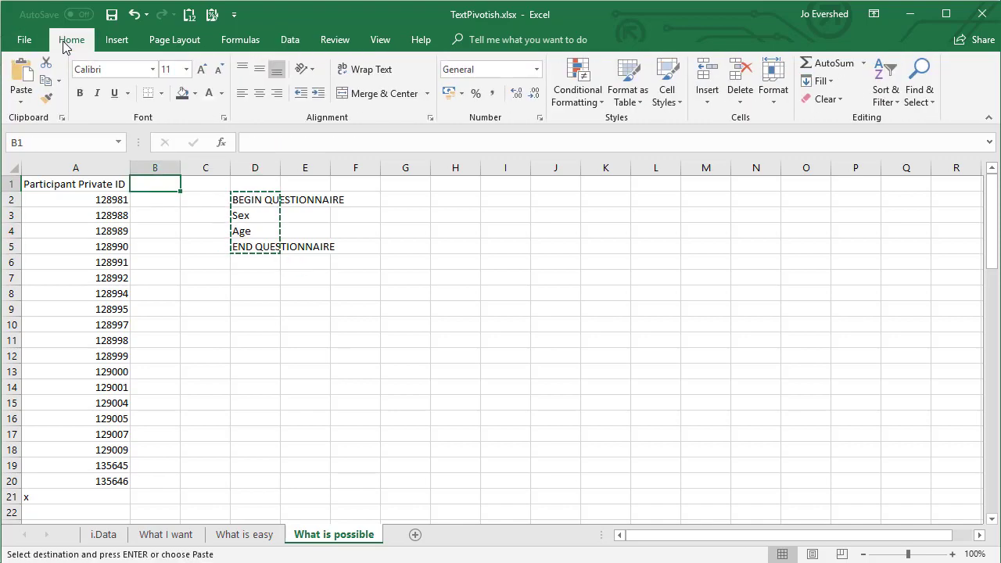
click(21, 101)
click(65, 266)
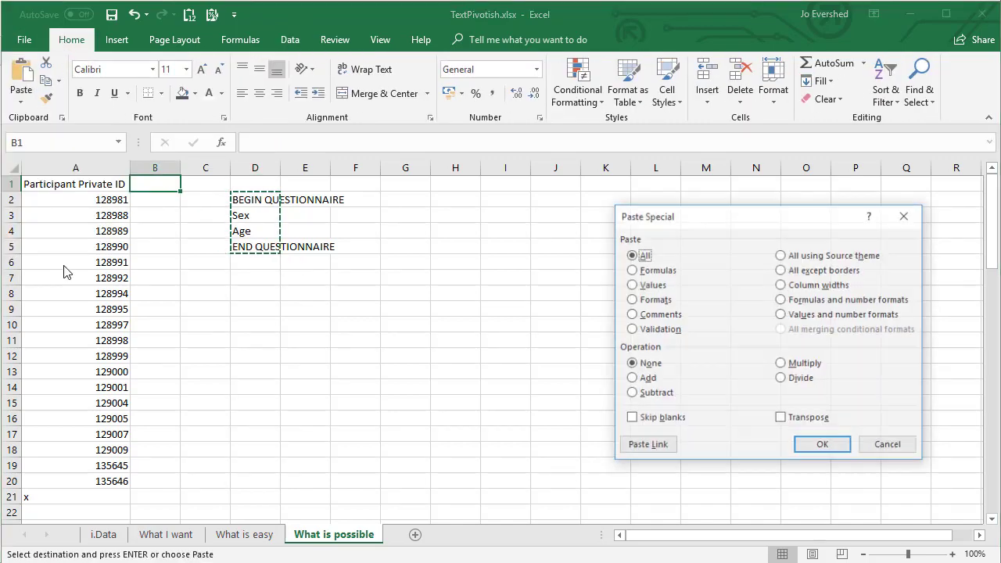
click(780, 417)
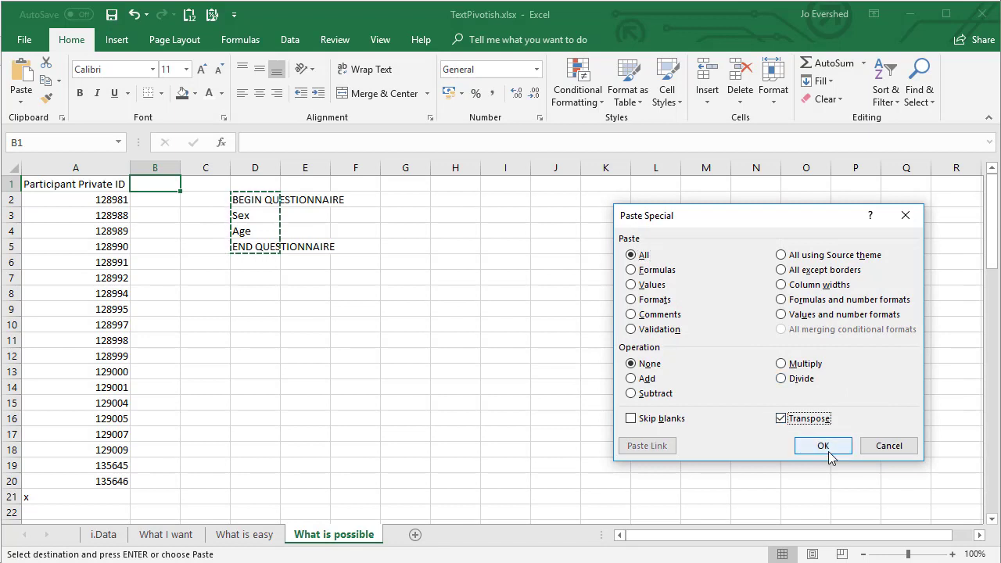
click(823, 444)
Clear the leftover vertical list of question names from the range D2:E7
click(469, 356)
drag(250, 200, 322, 284)
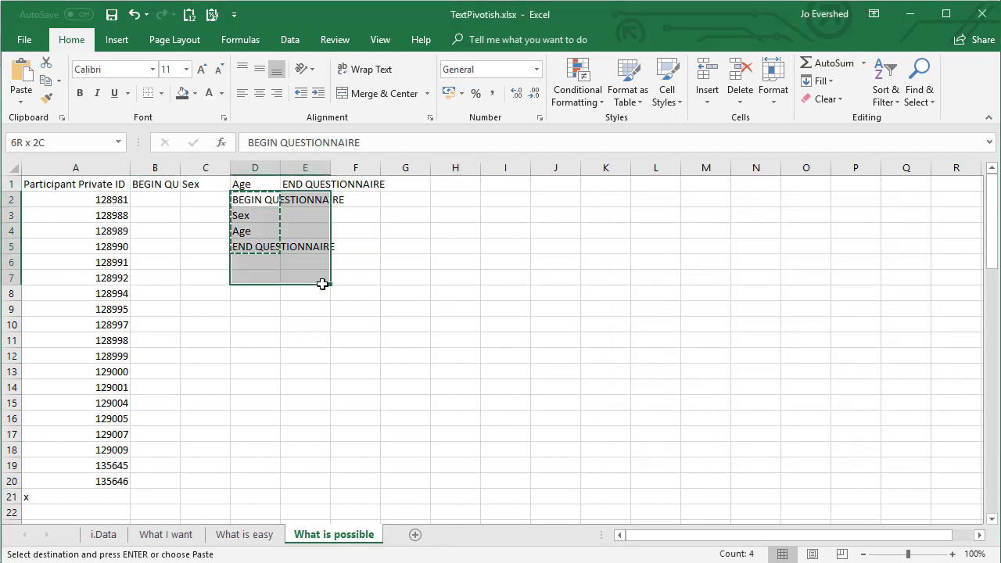
key(Delete)
Fit the widths of columns B and E to their BEGIN QUESTIONNAIRE and END QUESTIONNAIRE headings
click(164, 186)
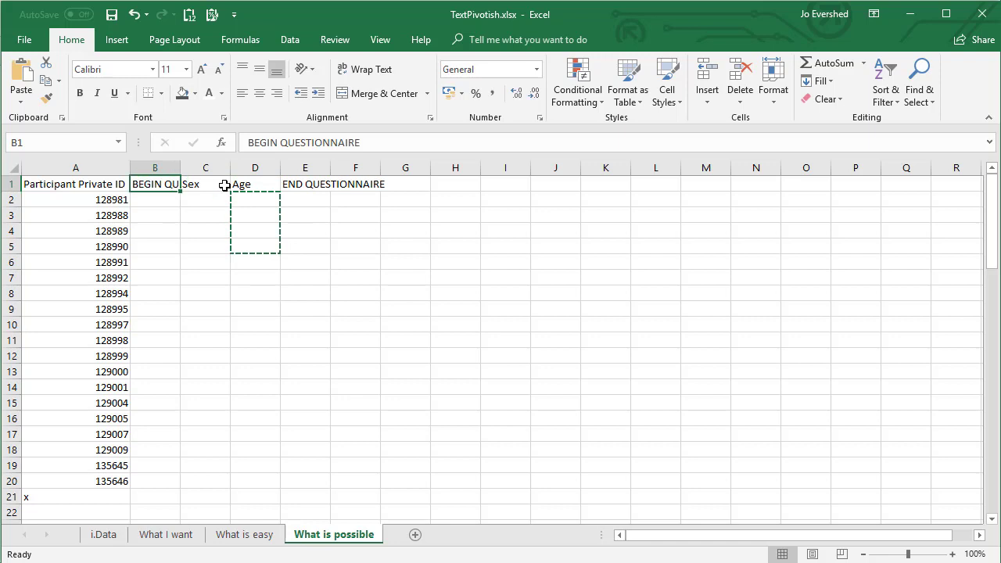
shift+click(290, 184)
double_click(180, 167)
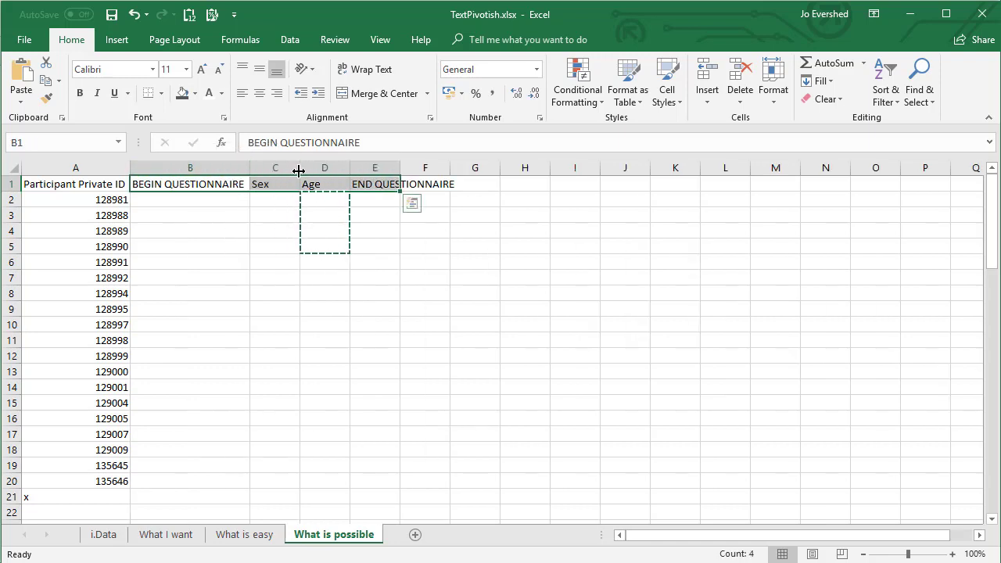
double_click(399, 167)
click(274, 245)
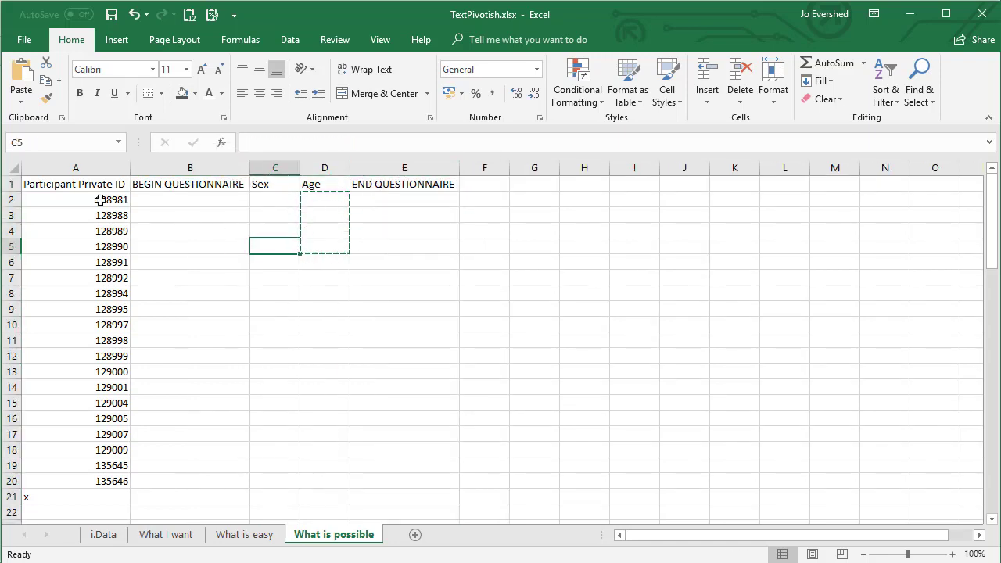
Compare the row and column layout of the PivotTable on the What I want sheet with the new grid on What is possible
click(188, 536)
scroll(82, 299, down, 2)
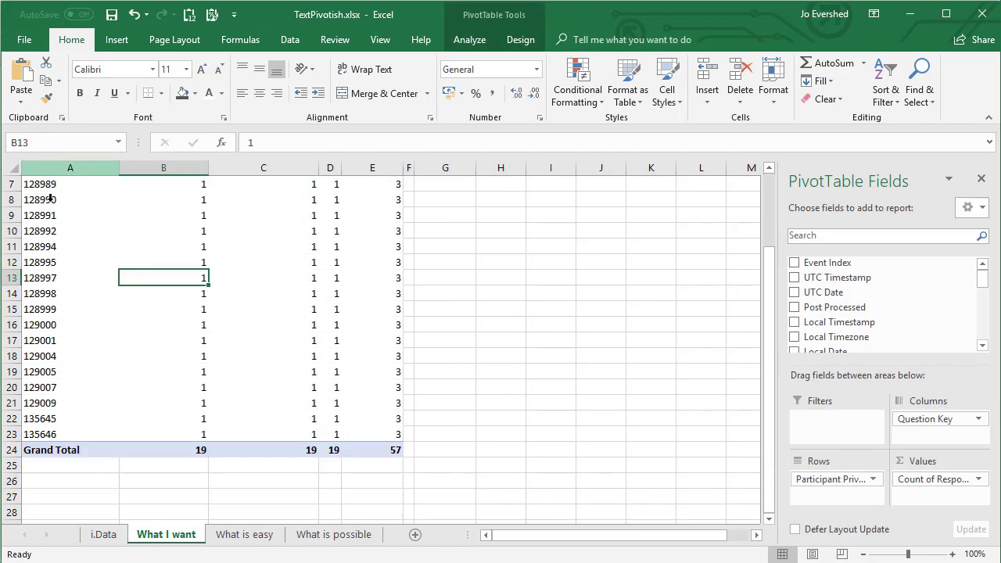
scroll(67, 402, up, 2)
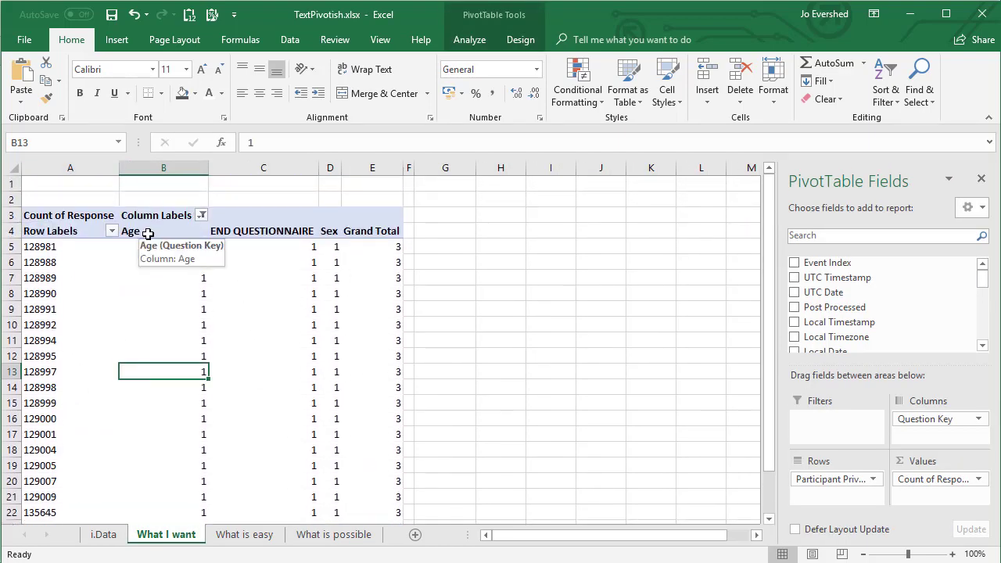
drag(151, 232, 330, 232)
click(354, 232)
click(317, 537)
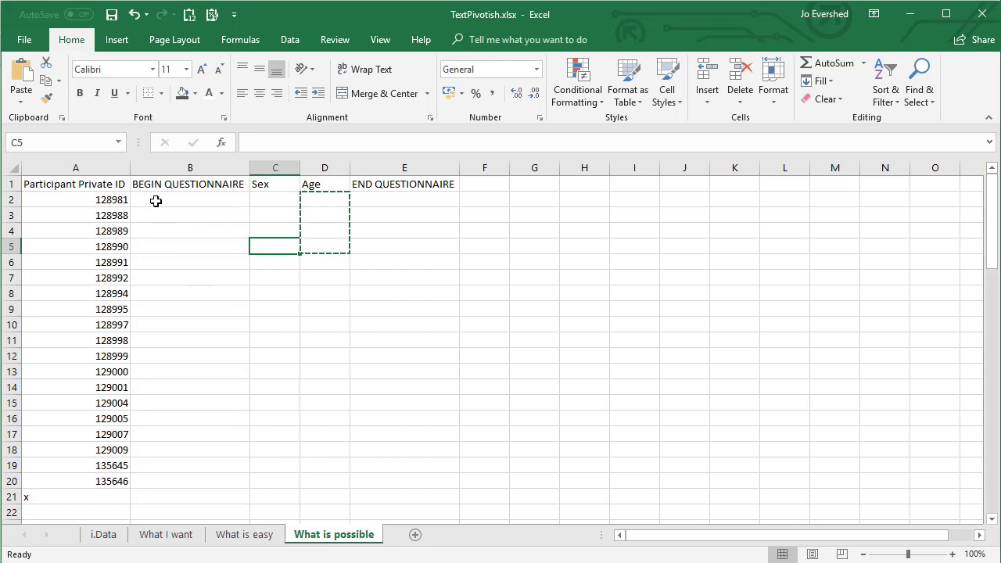
click(105, 199)
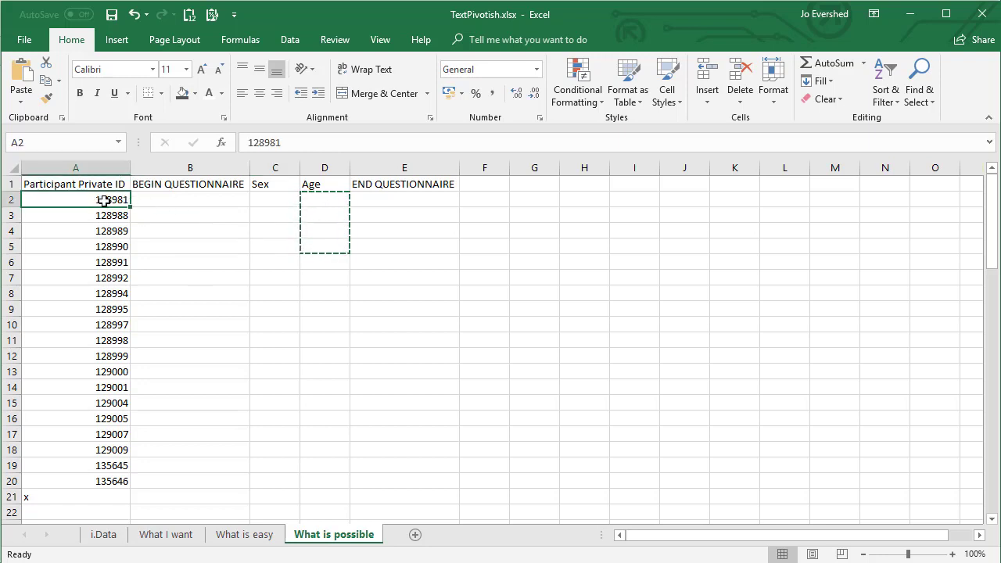
click(149, 200)
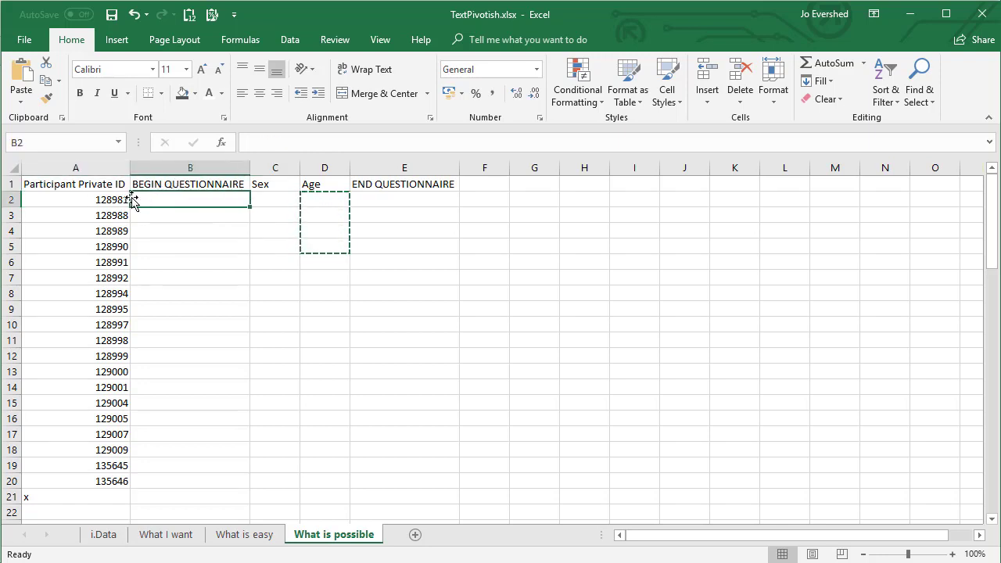
click(197, 184)
click(100, 205)
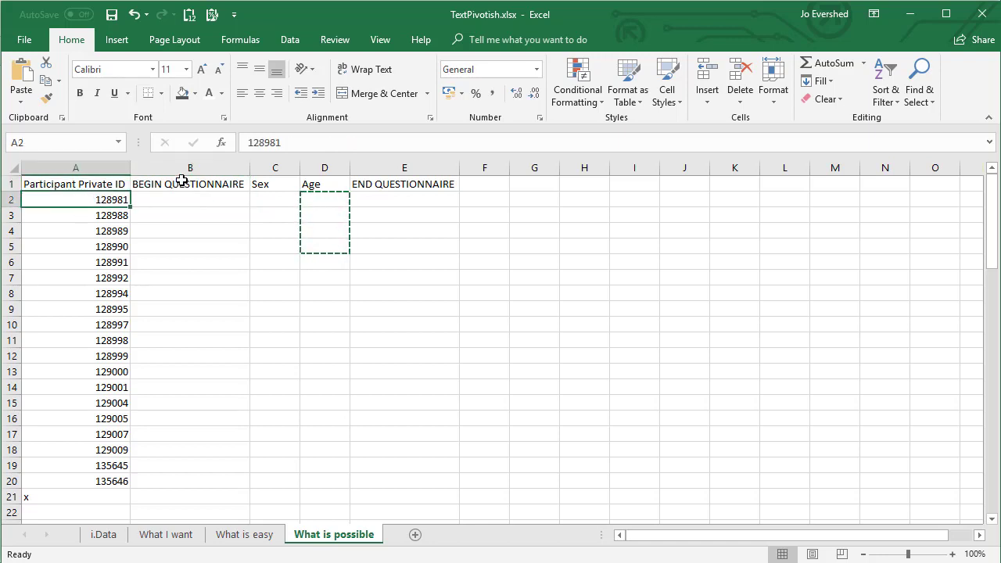
click(104, 535)
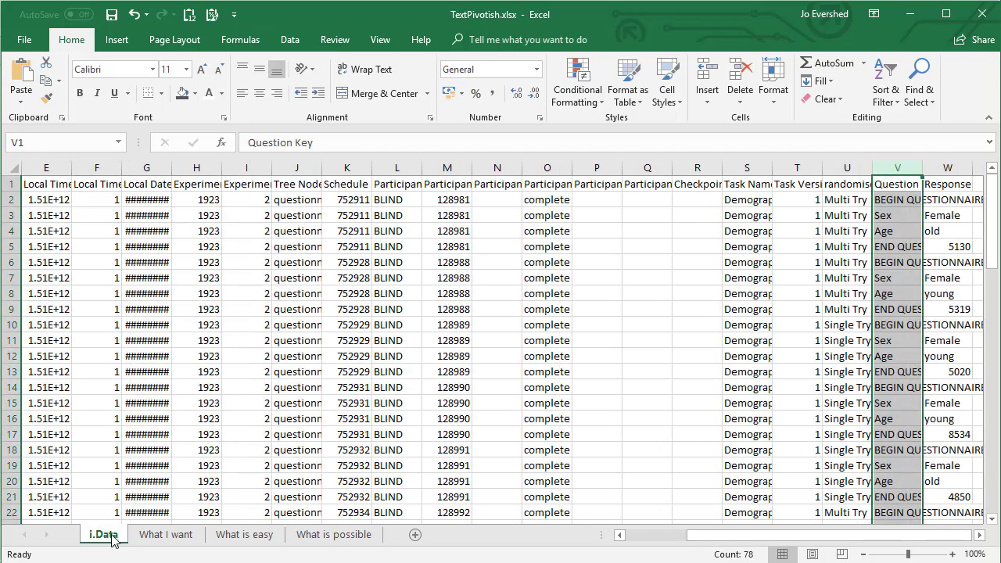
click(305, 536)
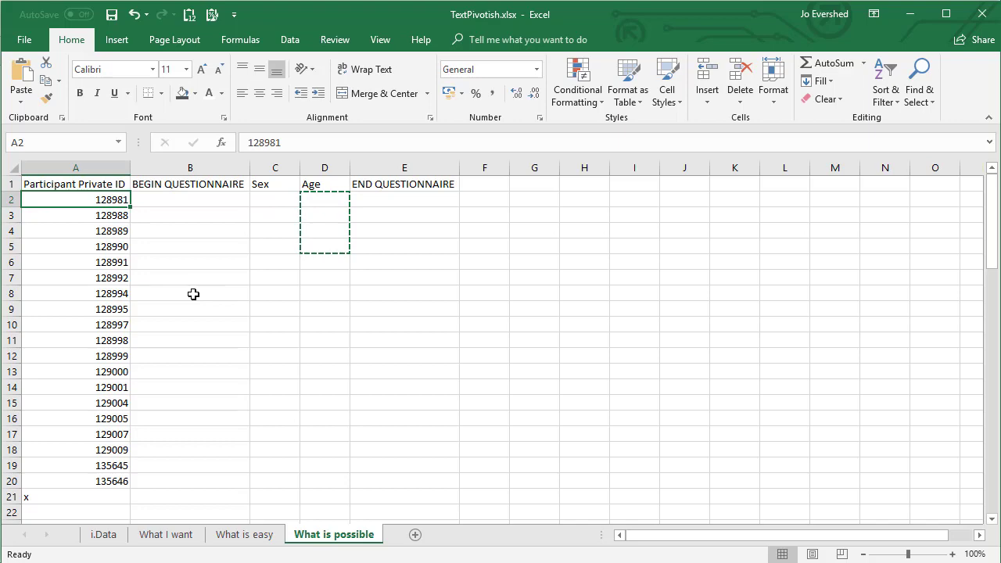
Insert a blank column before the Response column on the i.Data sheet
click(104, 535)
drag(784, 538, 892, 538)
click(723, 167)
right_click(723, 167)
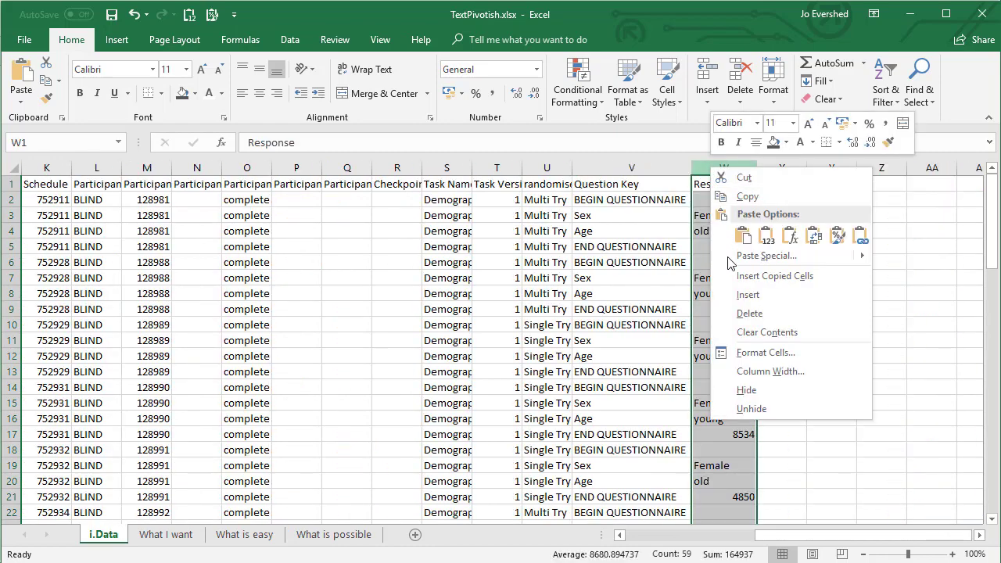
click(747, 296)
Copy the x end marker from the bottom of the Question Key column into cell W78 of the new column
click(672, 186)
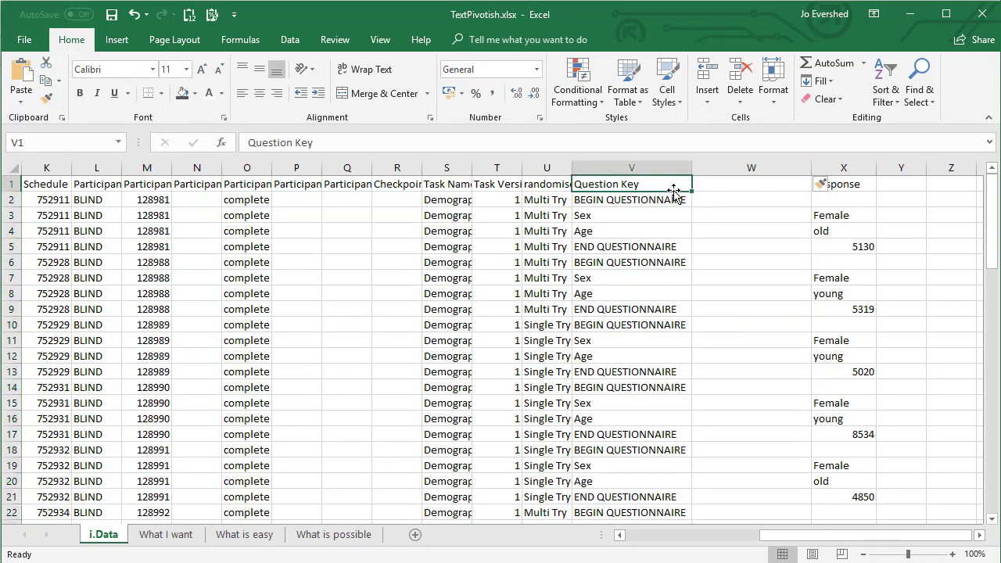
double_click(674, 193)
key(ctrl+c)
key(Right)
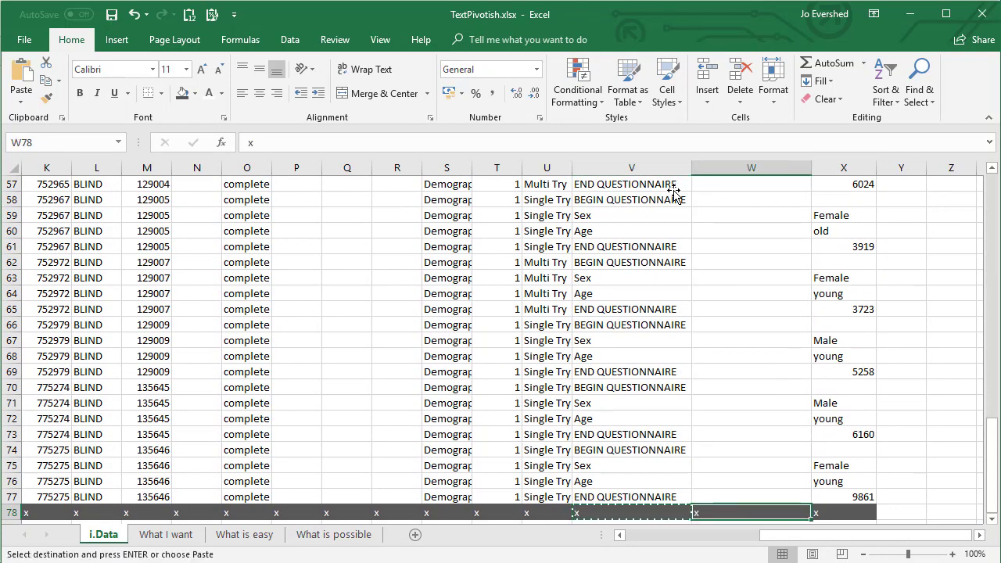
Enter Parti_QuestKey as the heading of the new column in W1
key(ctrl+Up)
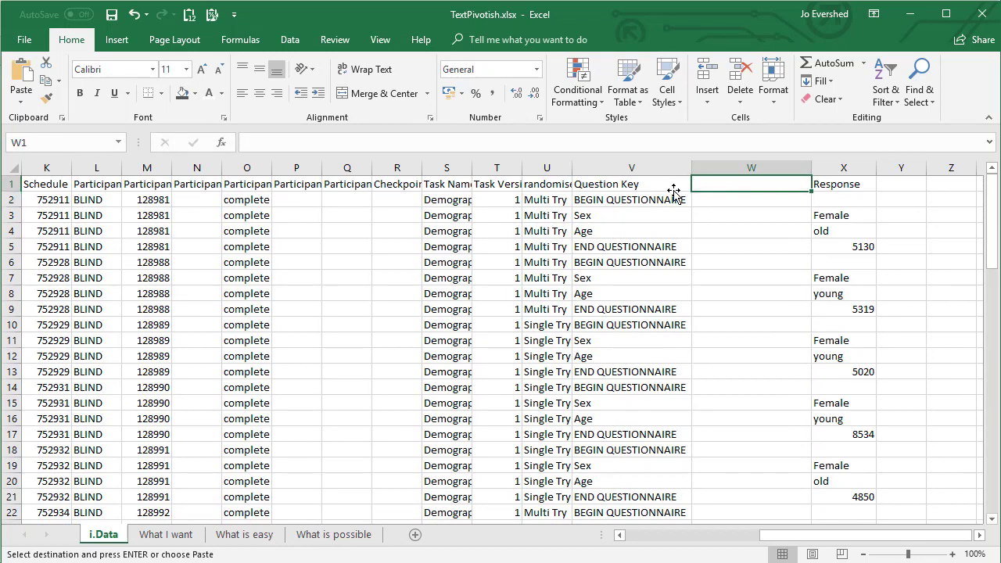
text(Pa)
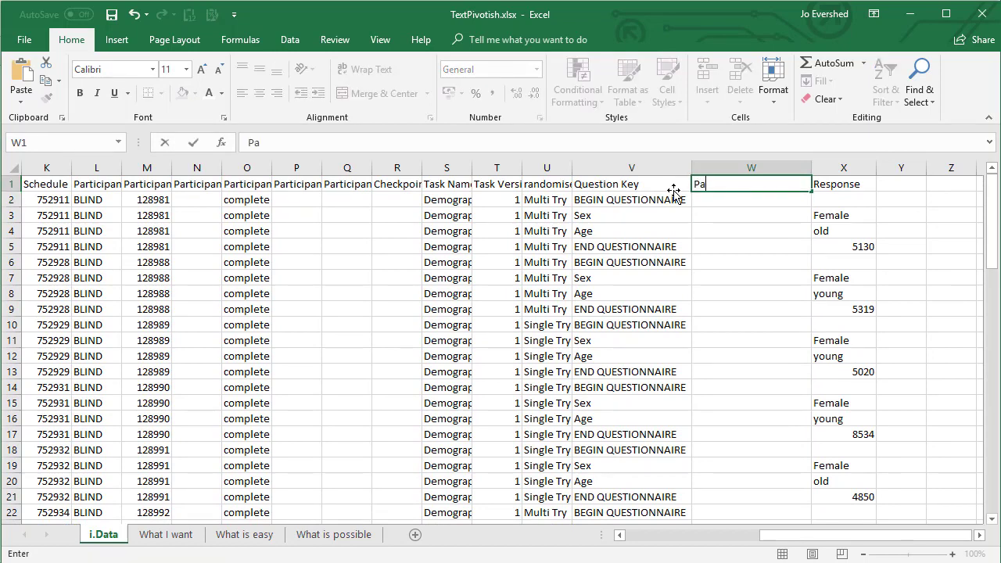
text(rti_QuestKey)
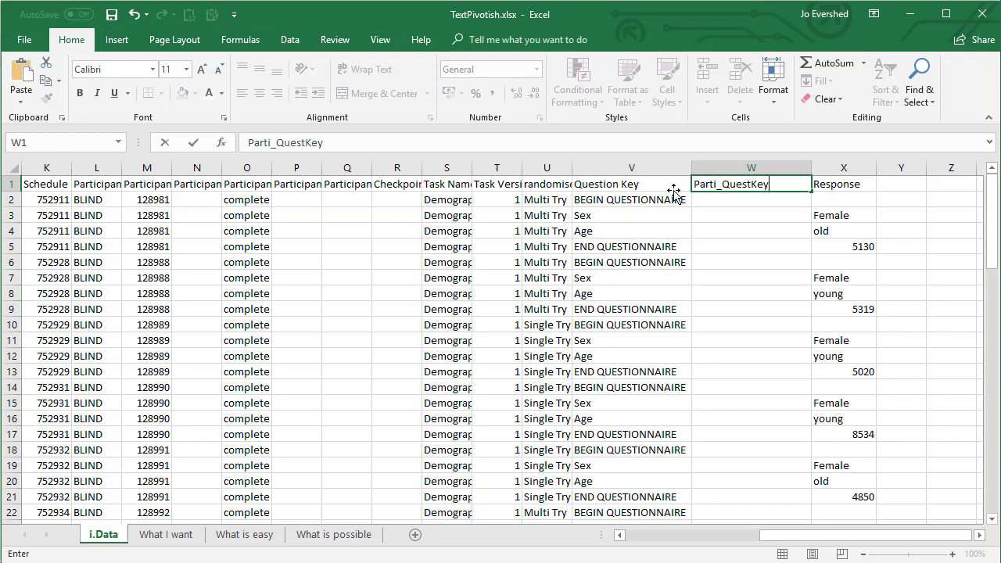
key(Return)
Enter a formula in W2 joining the participant ID and question key with an underscore: =CONCATENATE(M2,"_",V2)
text(=)
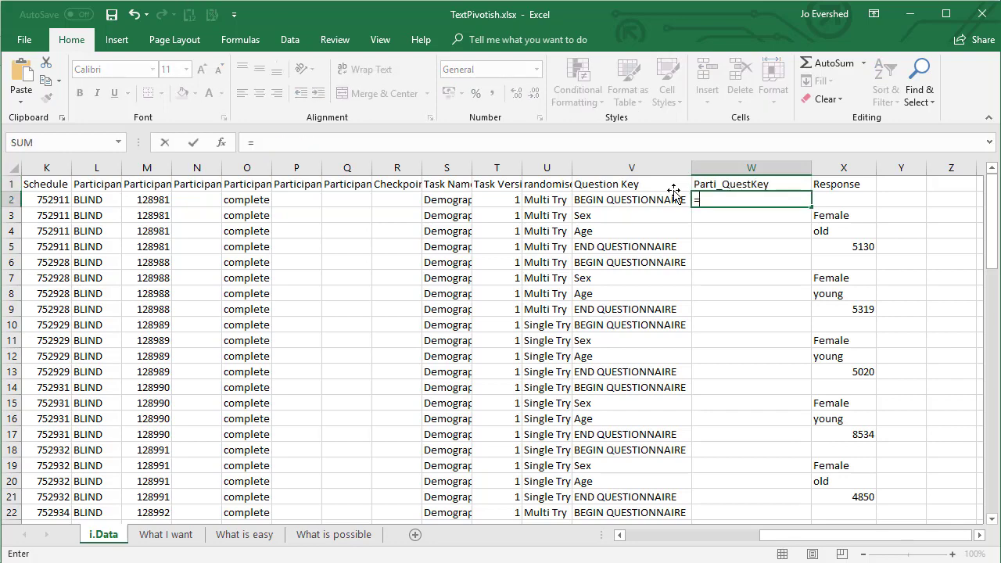
text(concatena)
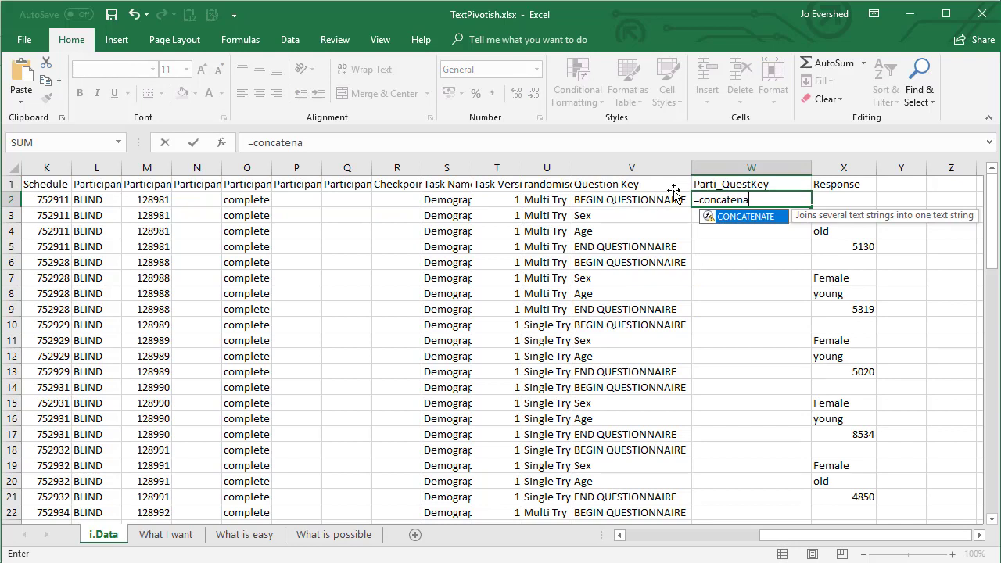
text(te()
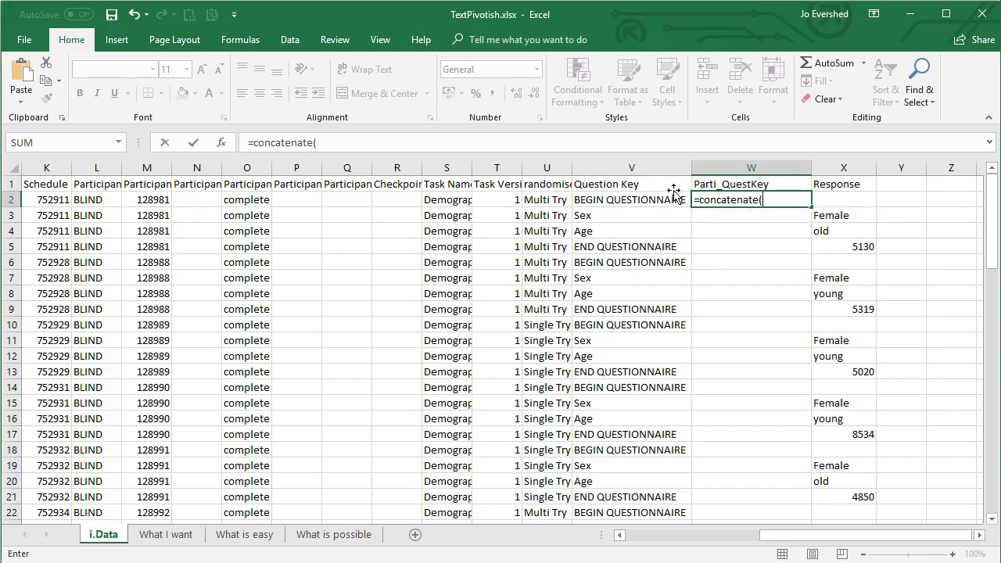
key(Left)
key(Left)
key(Left)
key(Left)
key(Left)
key(Left)
key(Left)
key(Left)
key(Left)
key(Left)
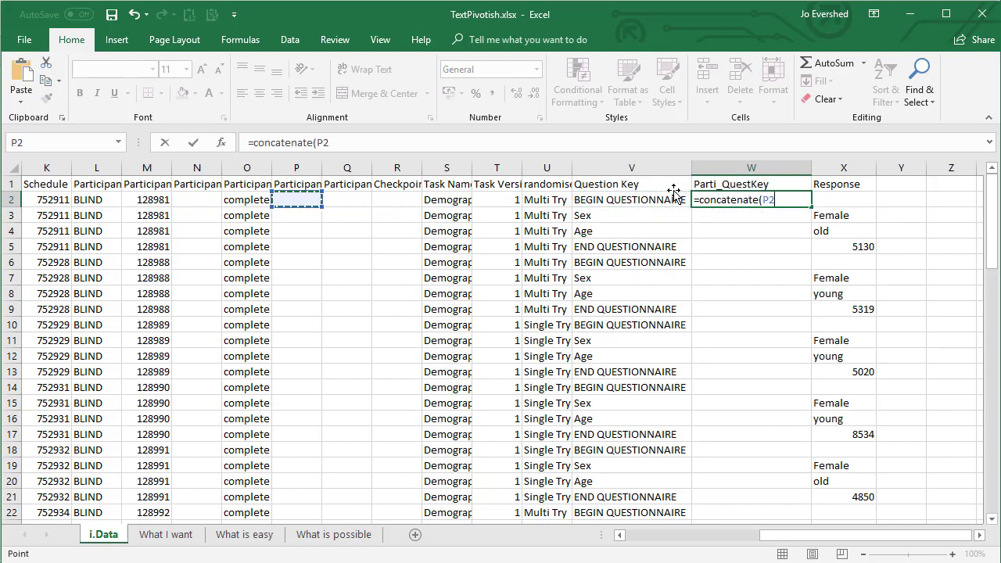
text(,"_)
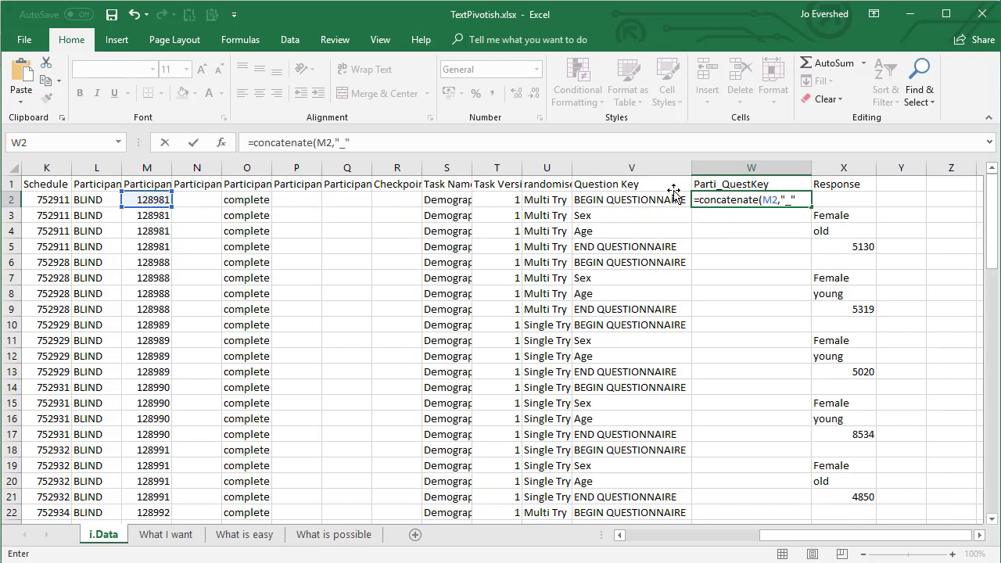
click(673, 193)
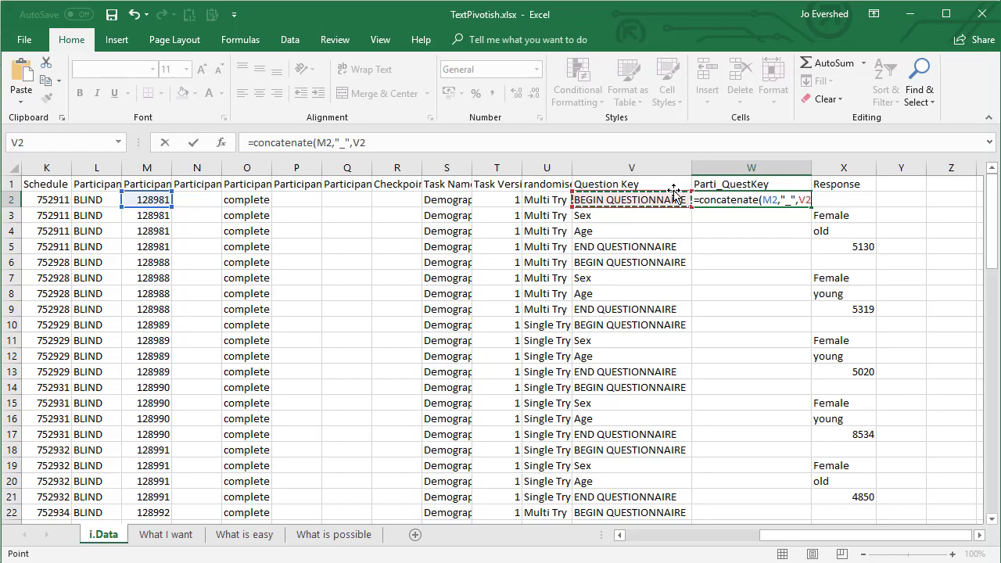
key(Return)
Try to fill the Parti_QuestKey formula down column W, and undo the fill
key(Up)
key(ctrl+shift+Down)
key(shift+Up)
key(Up)
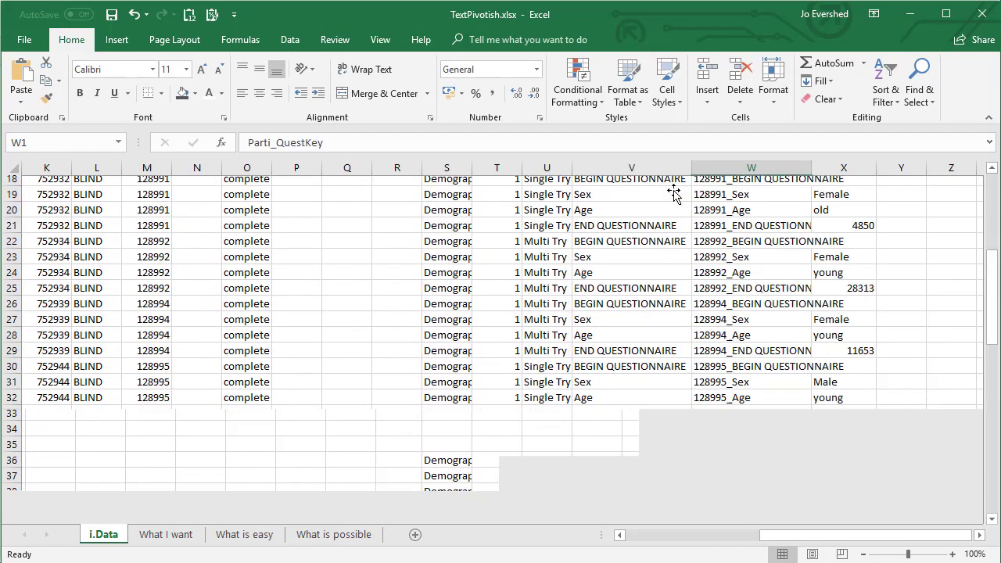
key(Down)
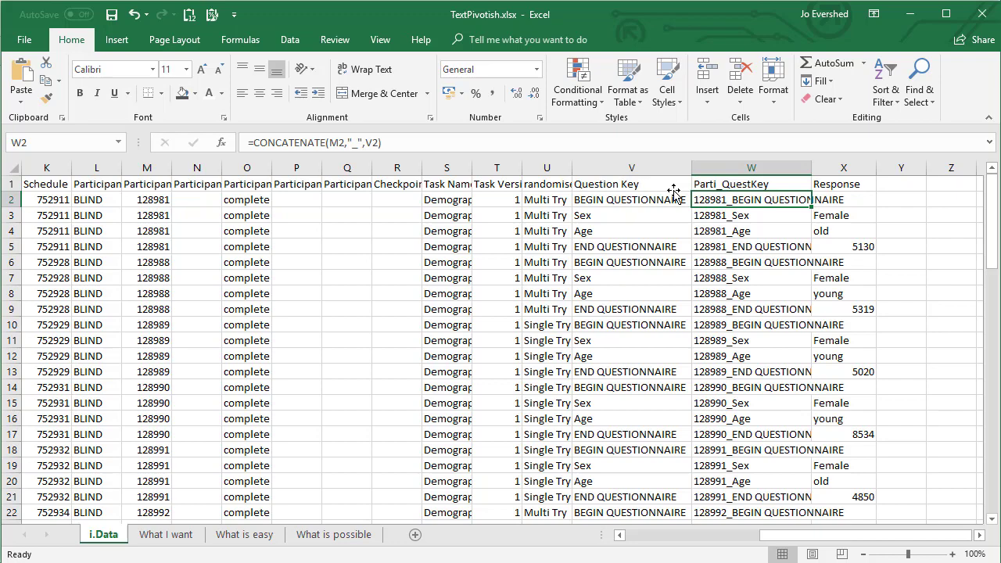
key(ctrl+c)
key(Down)
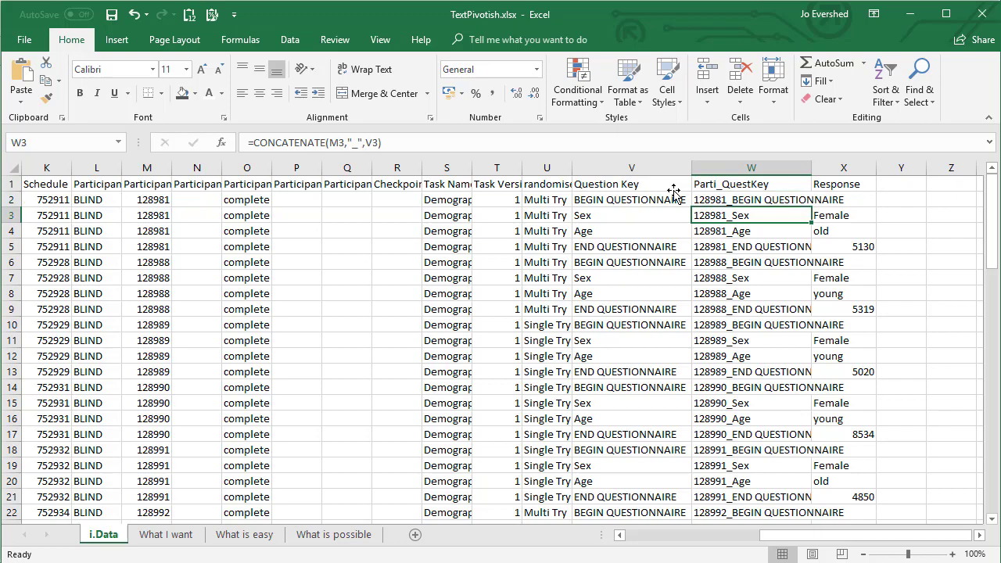
key(ctrl+shift+Down)
key(ctrl+v)
key(ctrl+z)
key(Up)
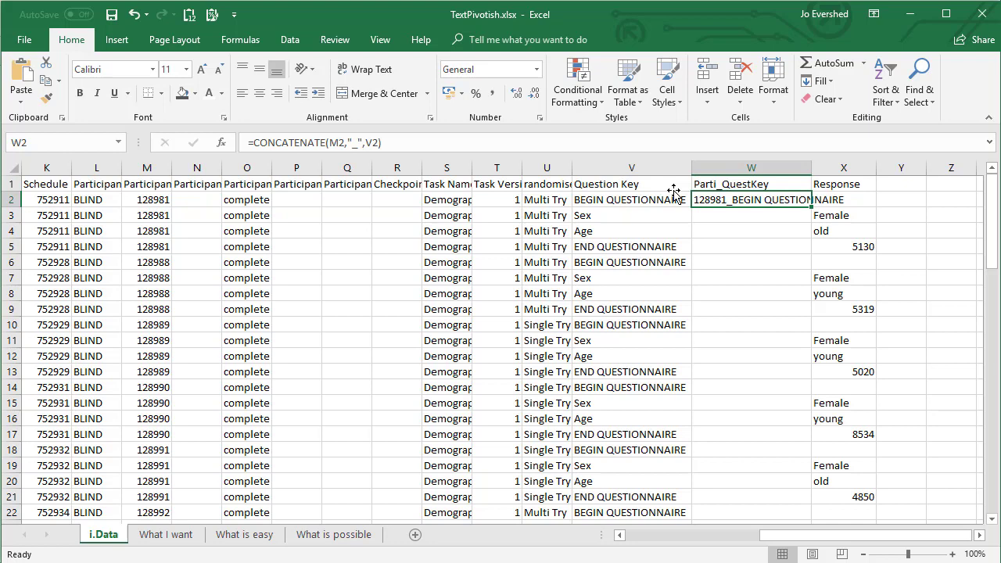
Fill the W2 formula down the Parti_QuestKey column through row 77
key(Down)
key(ctrl+shift+Down)
key(ctrl+v)
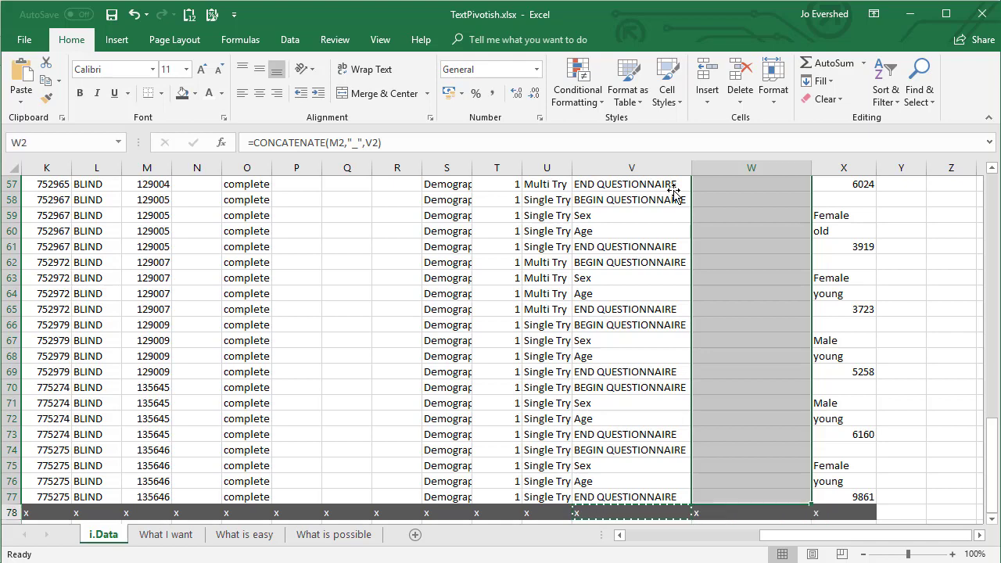
key(ctrl+v)
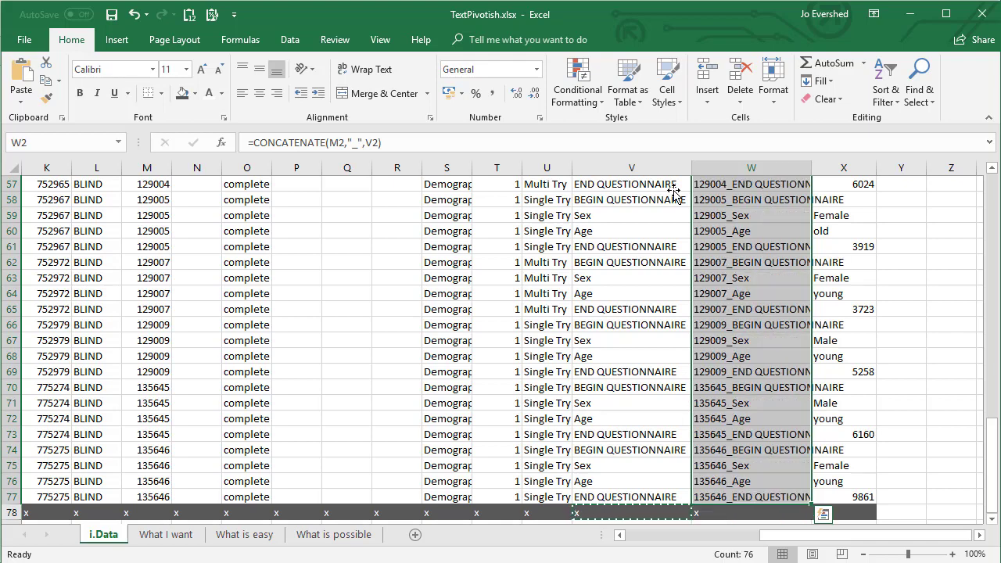
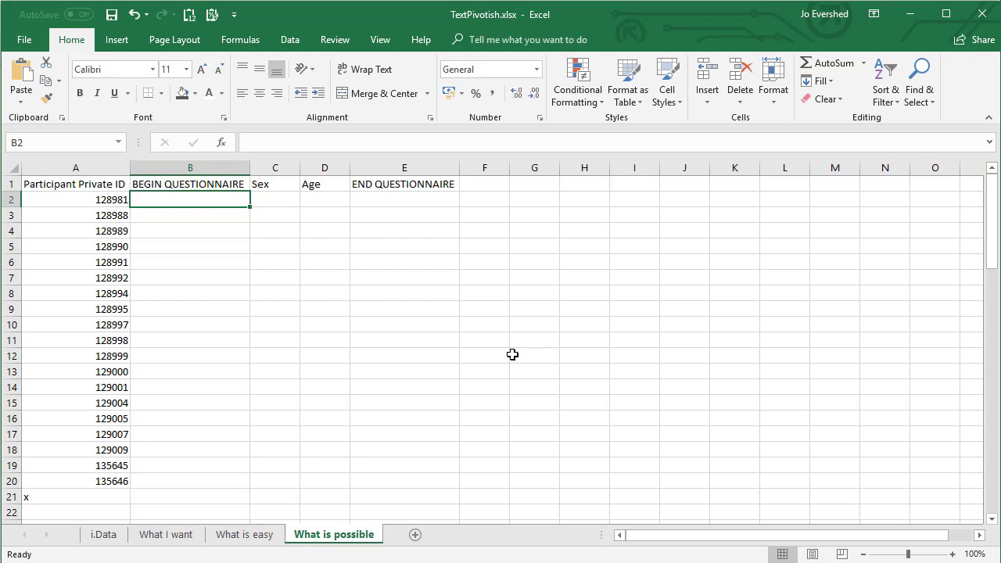
Start a MATCH formula in B2 of the What is possible sheet, with CONCATENATE($A2,"_",B$1) as the lookup value
text(=)
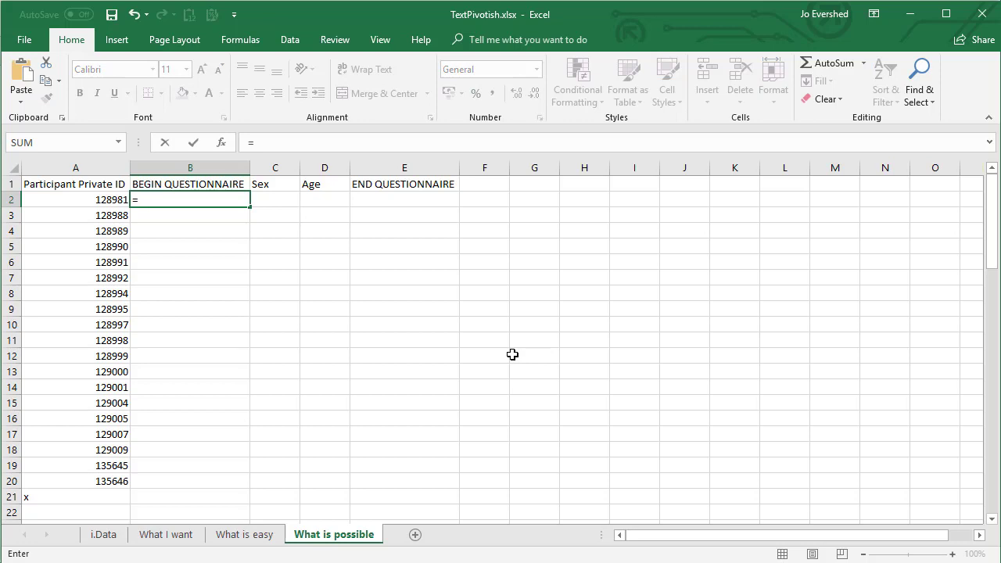
text(match()
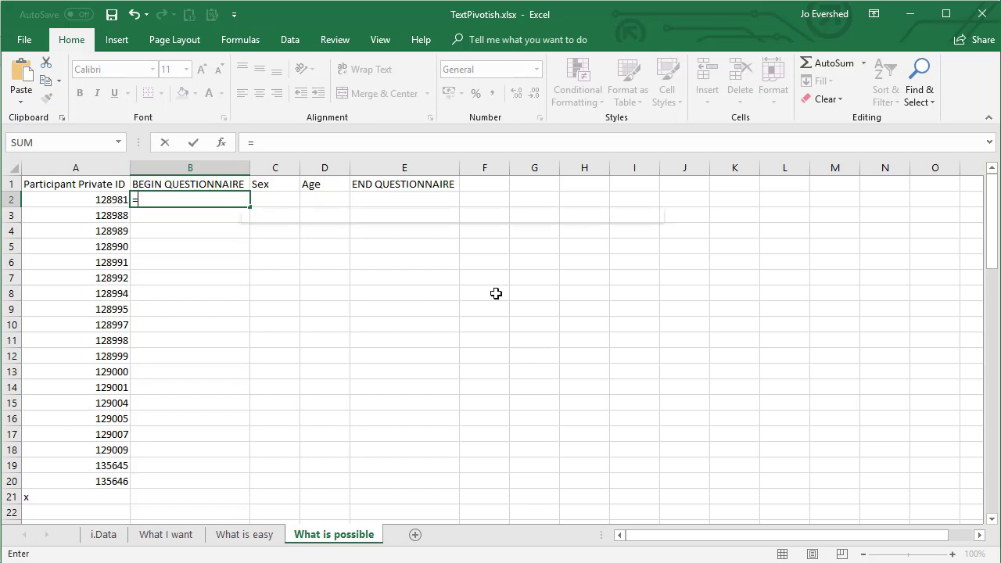
text(c)
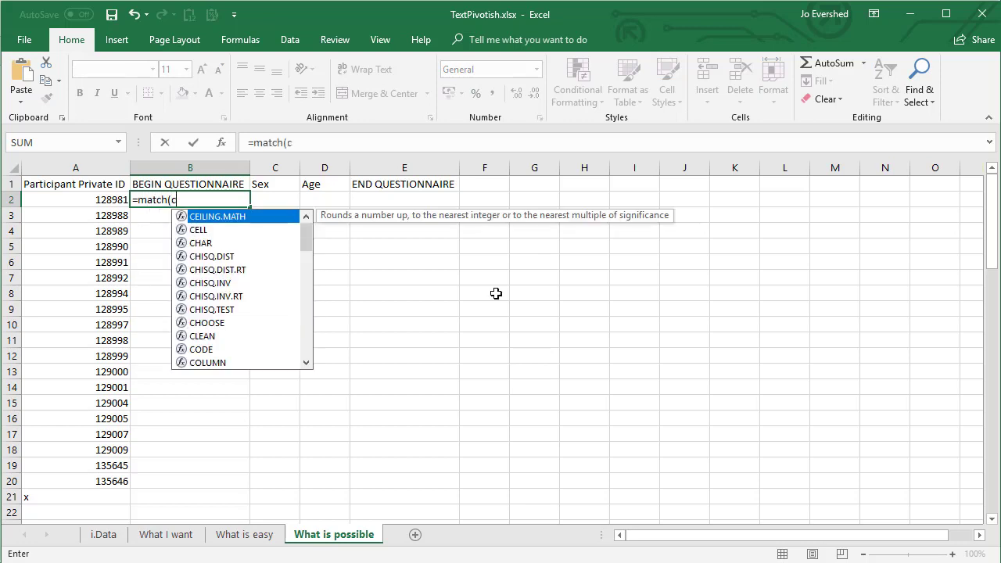
text(oncate)
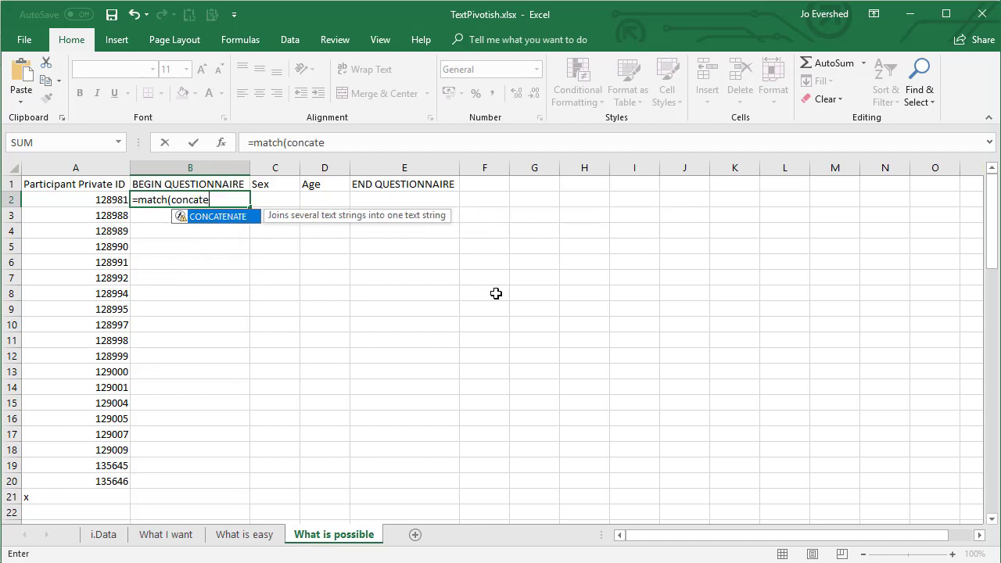
text(at)
key(BackSpace)
key(BackSpace)
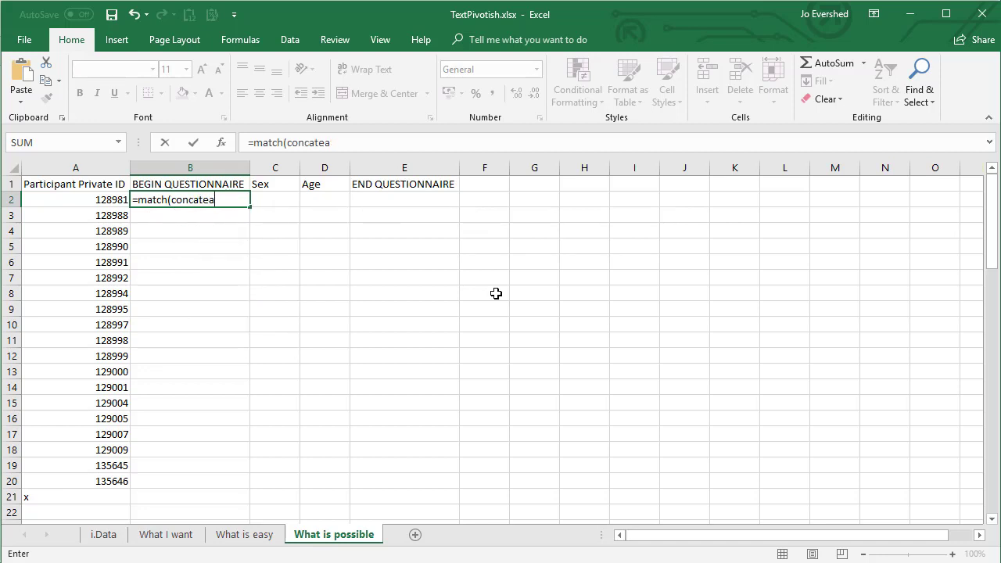
text(nate()
click(104, 200)
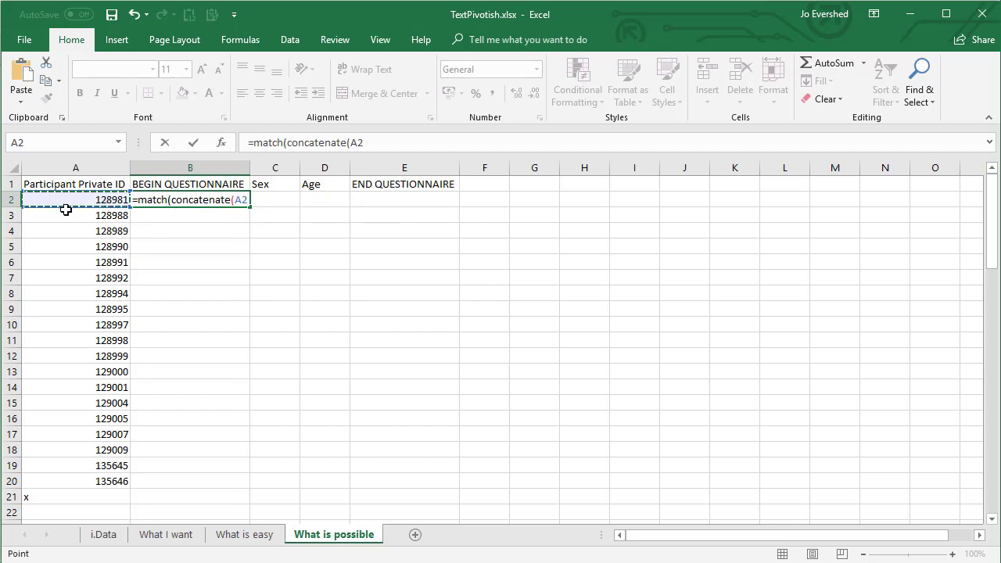
key(F4)
key(F4)
key(F4)
text(,"_")
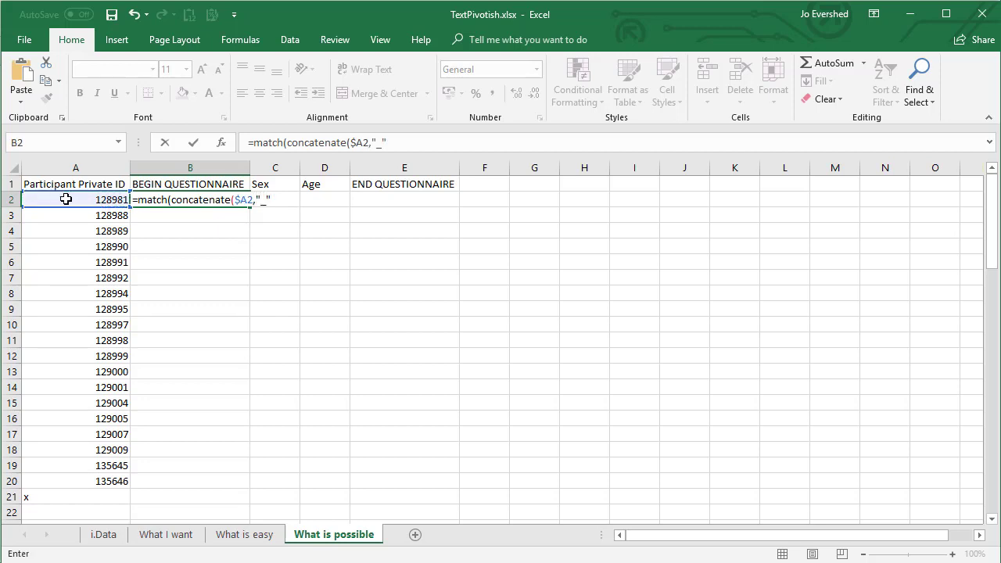
text(,)
click(138, 185)
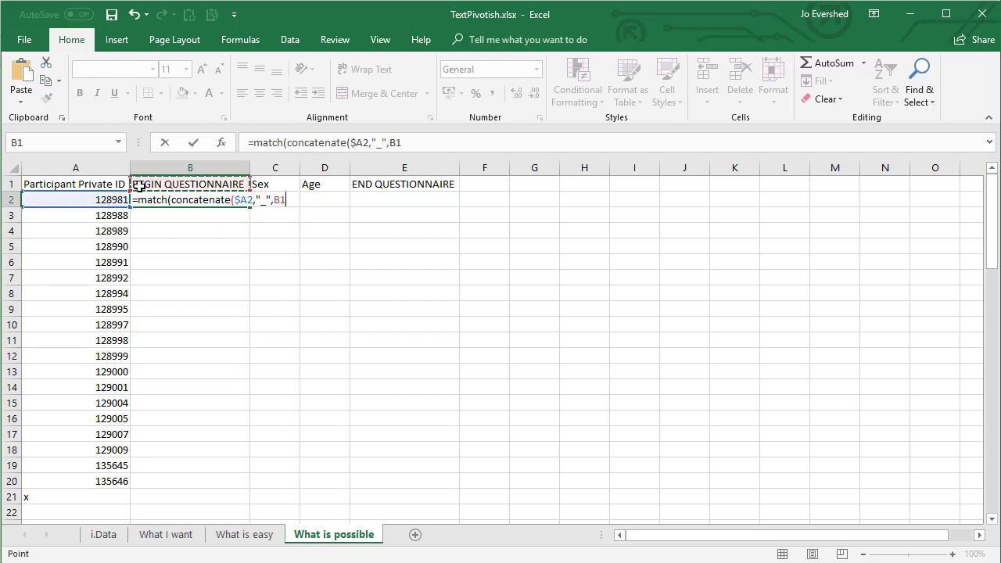
key(F4)
key(F4)
text(),)
Complete the MATCH formula with the lookup range i.Data!$W$2:$W$77 and exact match type 0
click(102, 535)
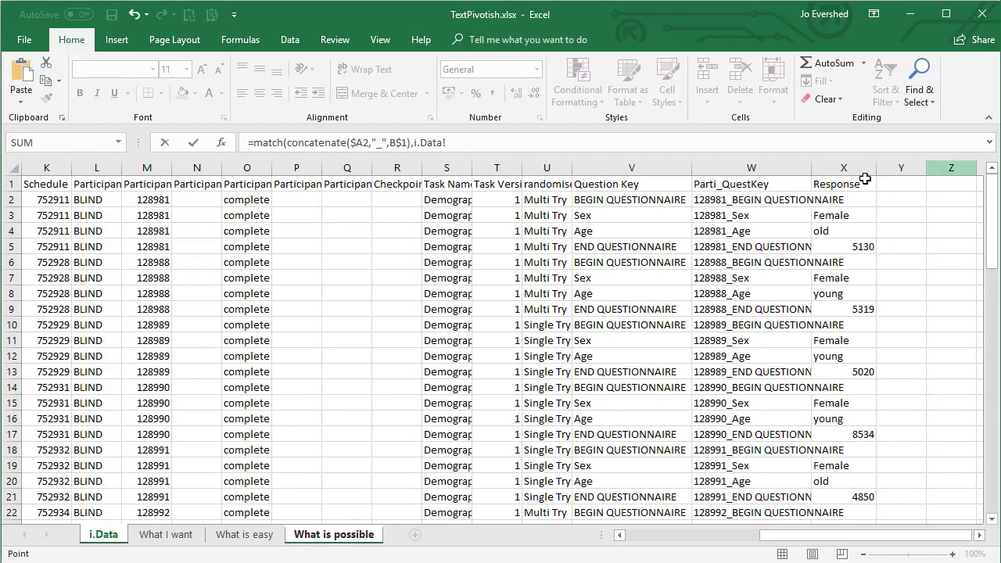
click(769, 186)
key(Down)
key(ctrl+shift+Down)
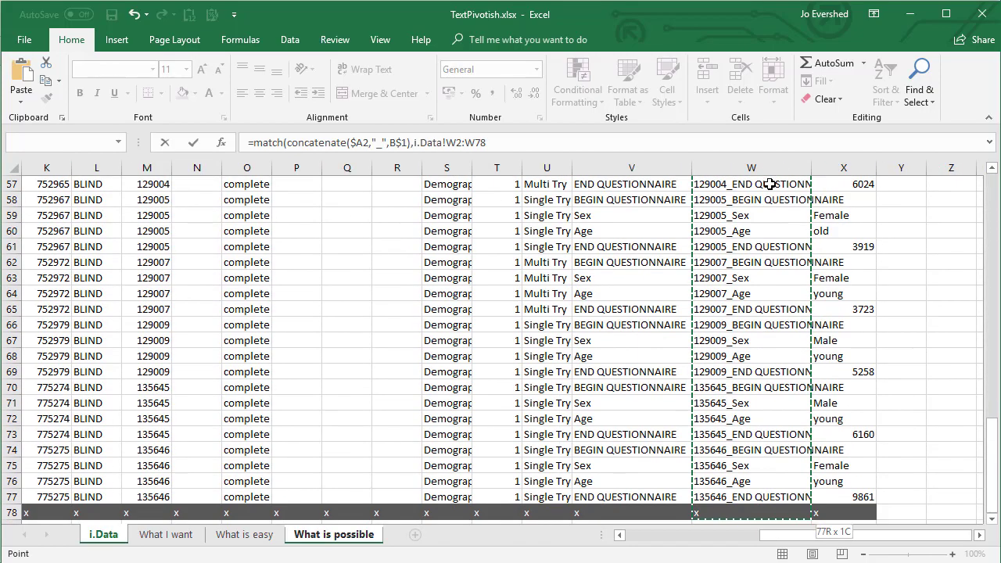
key(shift+Up)
key(F4)
text(,)
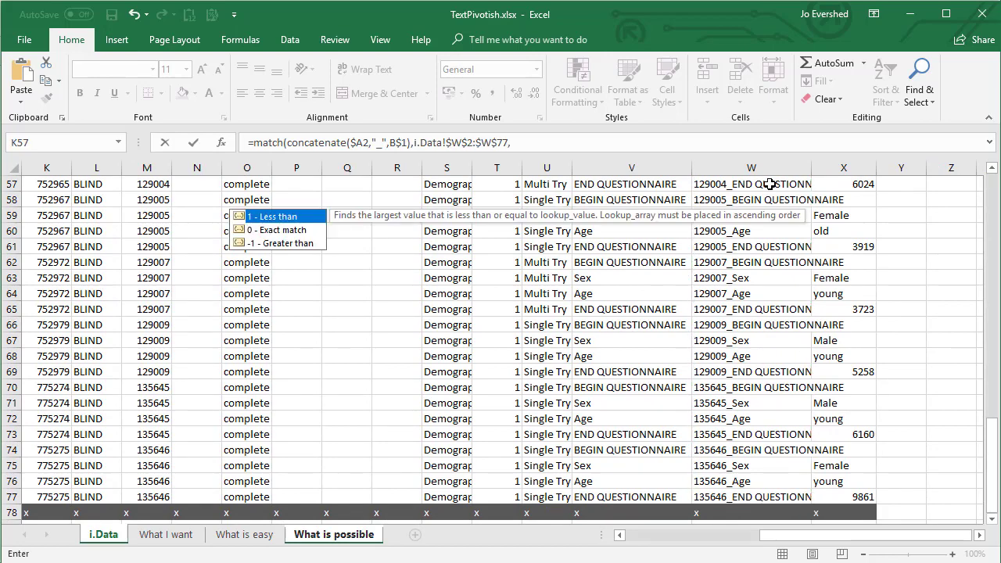
text(0)))
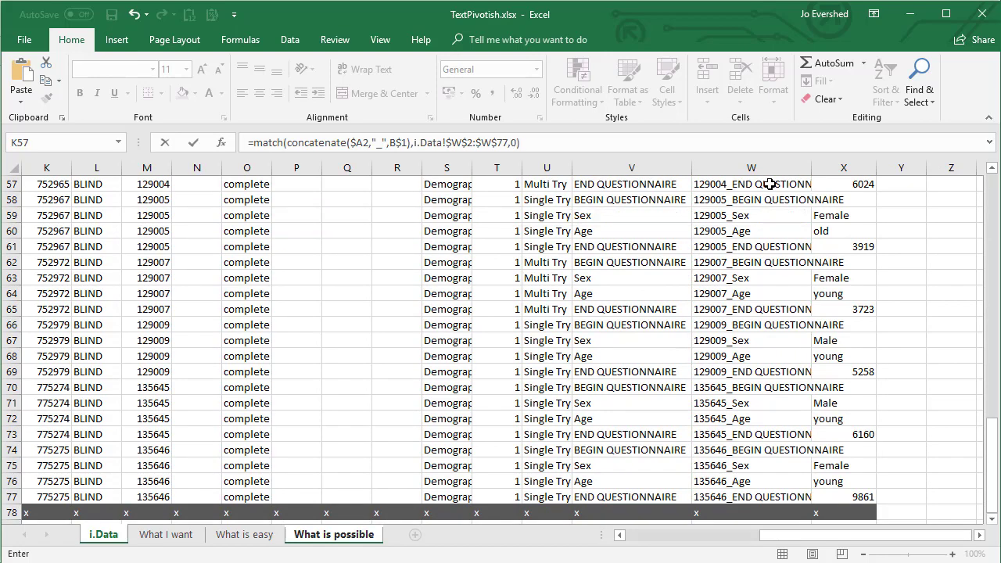
key(Return)
key(Up)
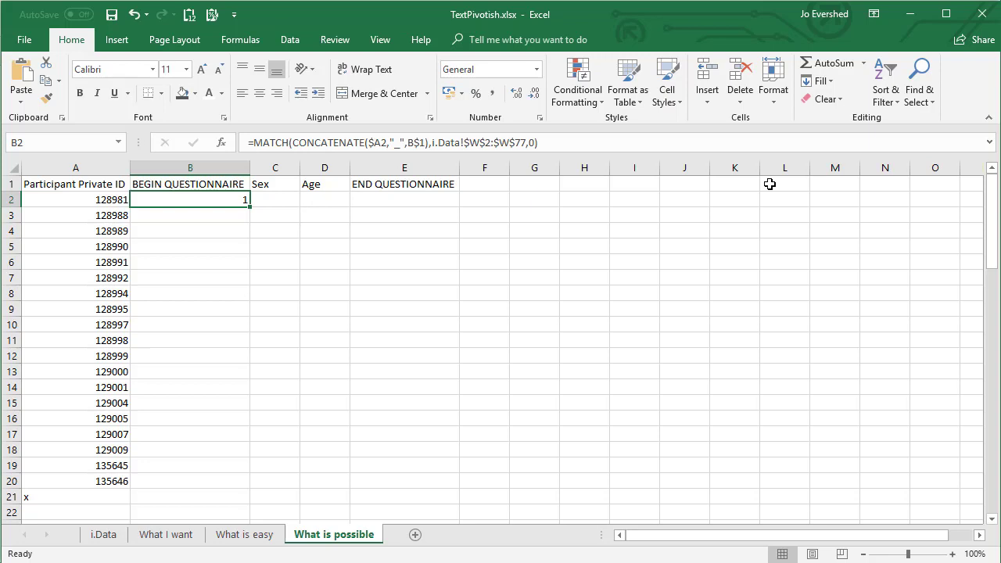
Fill the MATCH formula from B2 across the range B2:E20 on the What is possible sheet
key(shift+Right)
key(shift+Right)
key(shift+Right)
key(shift+Down)
key(shift+Down)
key(shift+Down)
key(shift+Down)
key(shift+Down)
key(shift+Down)
key(shift+Down)
key(shift+Down)
key(shift+Down)
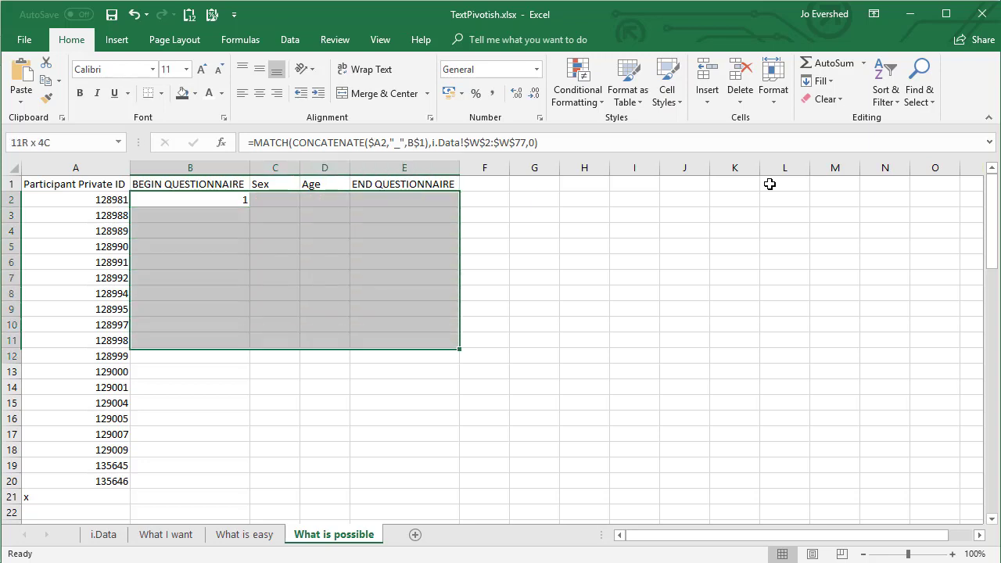
key(shift+Down)
key(shift+Down)
key(shift+Down)
key(shift+Down)
key(shift+Down)
key(shift+Down)
key(shift+Down)
key(shift+Down)
key(shift+Down)
key(ctrl+Return)
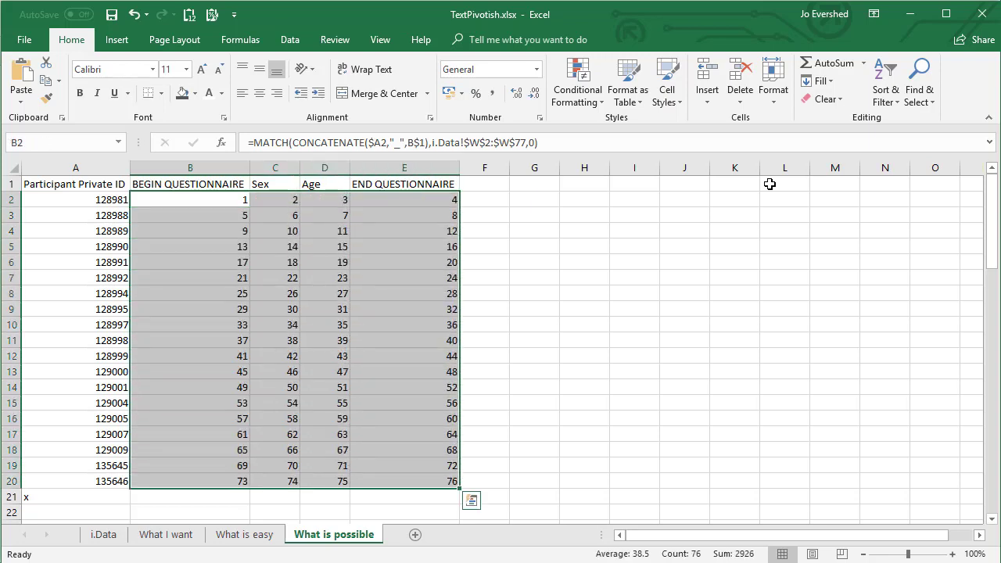
Examine the MATCH results in rows 2 and 3, and compare them with the Parti_QuestKey and Response rows on the i.Data sheet
key(Up)
key(Down)
key(Right)
key(Right)
key(Right)
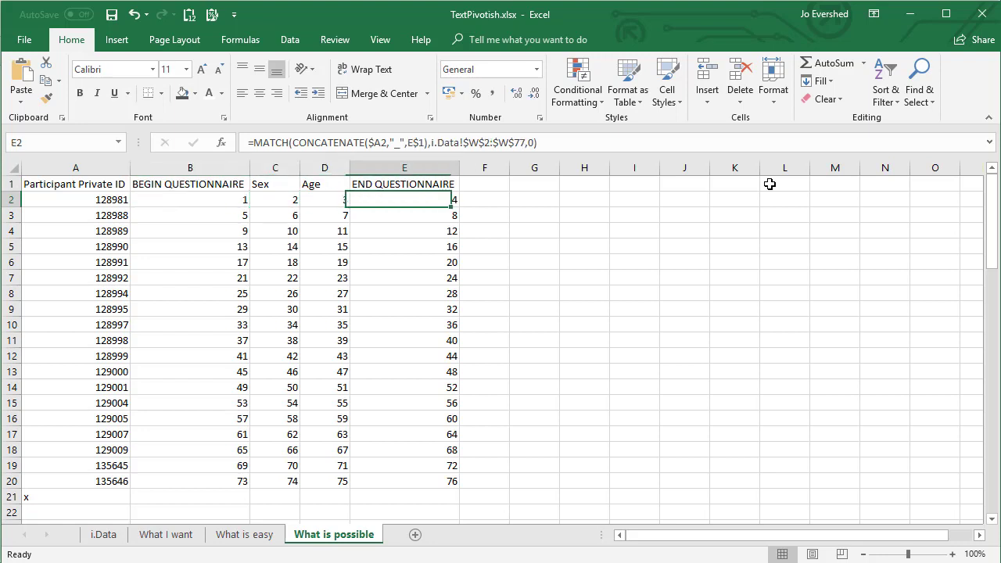
key(Down)
key(Left)
key(Left)
key(Right)
key(Right)
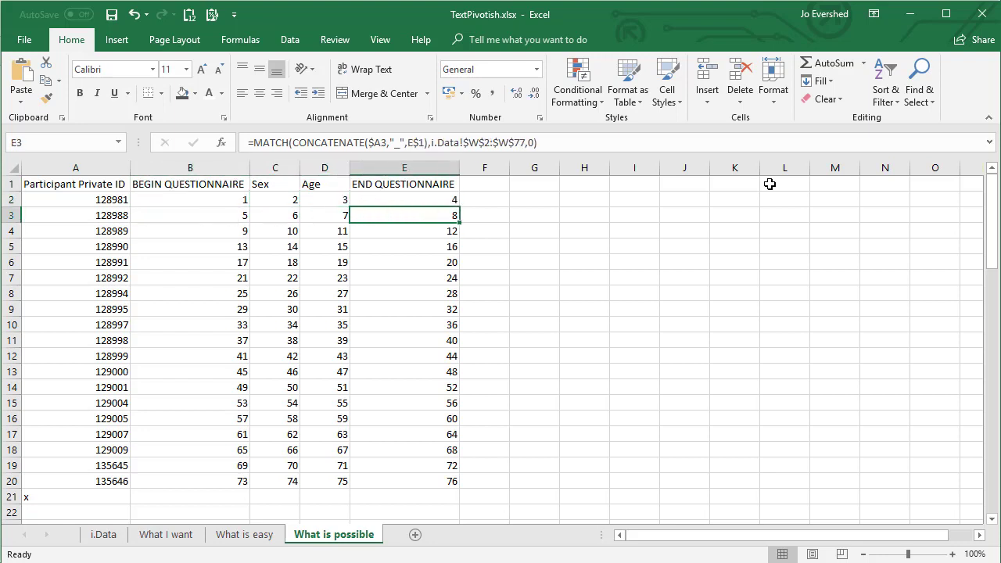
key(Left)
key(Left)
key(Left)
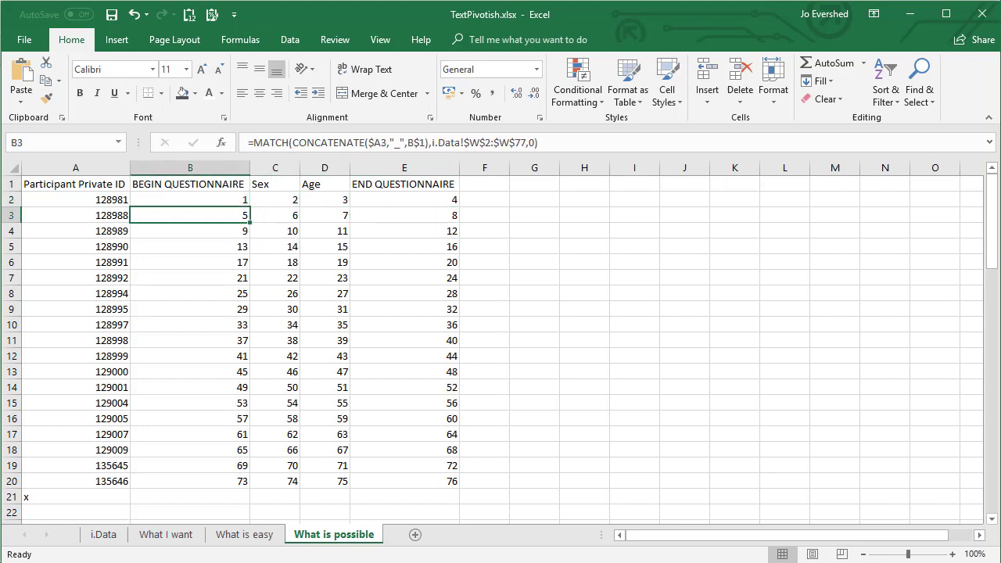
click(104, 534)
scroll(780, 264, up, 9)
scroll(780, 264, up, 8)
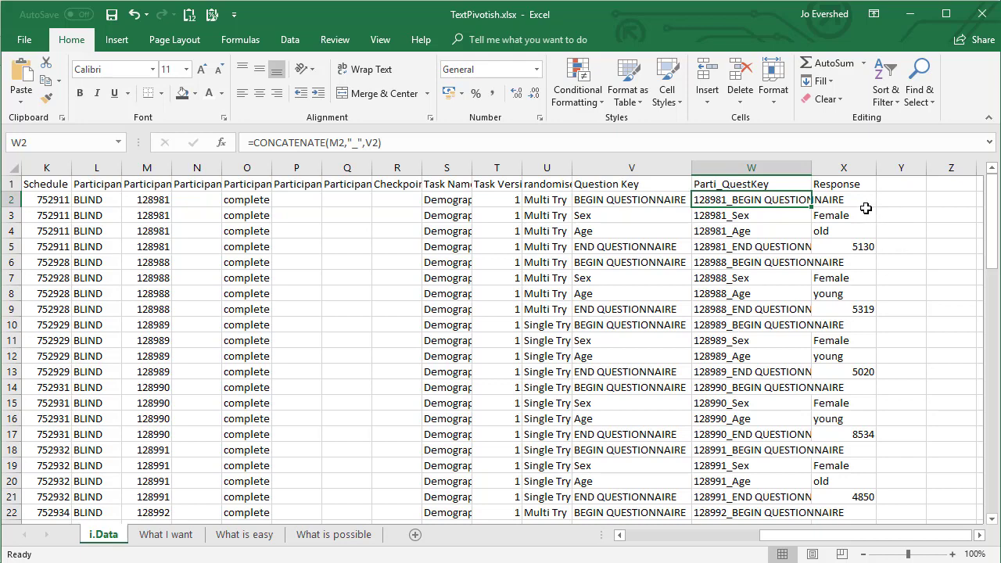
scroll(824, 296, down, 1)
click(329, 534)
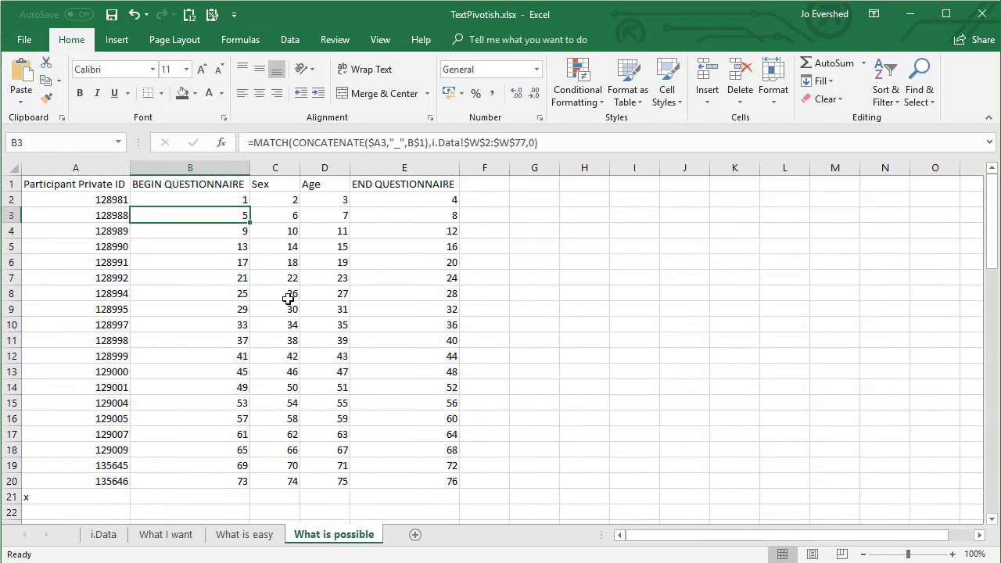
Edit the B2 formula to open an INDEX function around the existing MATCH expression
click(190, 199)
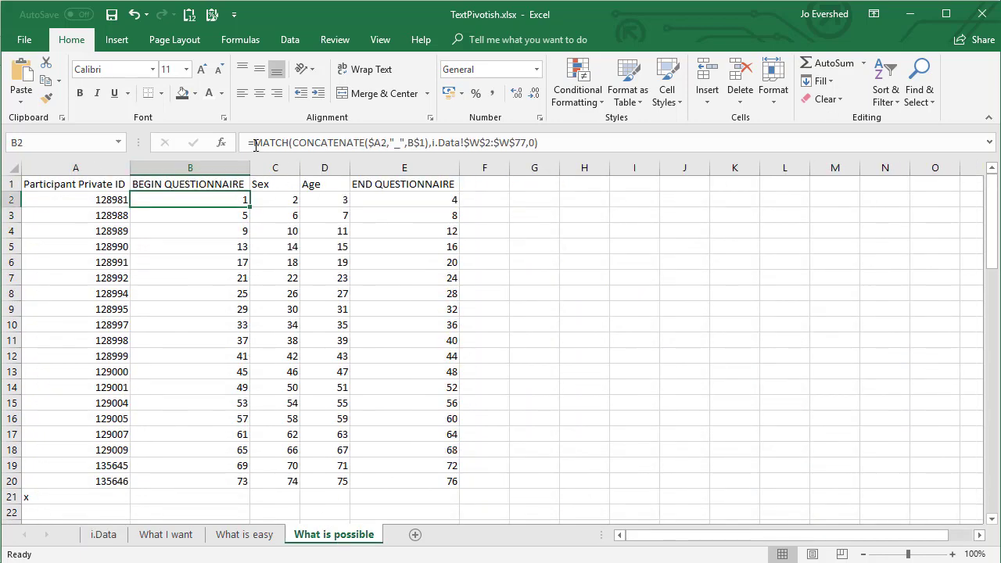
key(F2)
text(index)
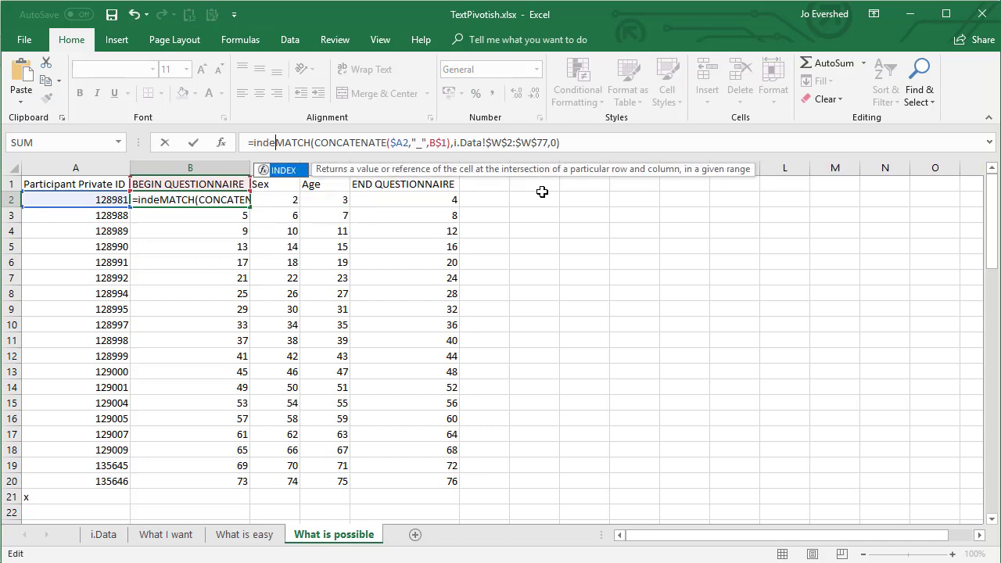
key(alt)
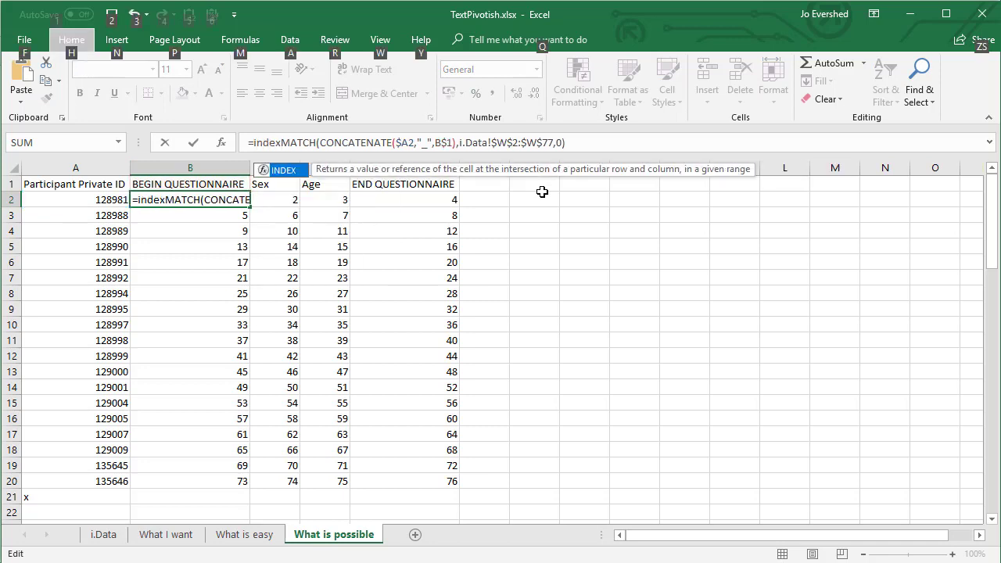
key(Escape)
text(()
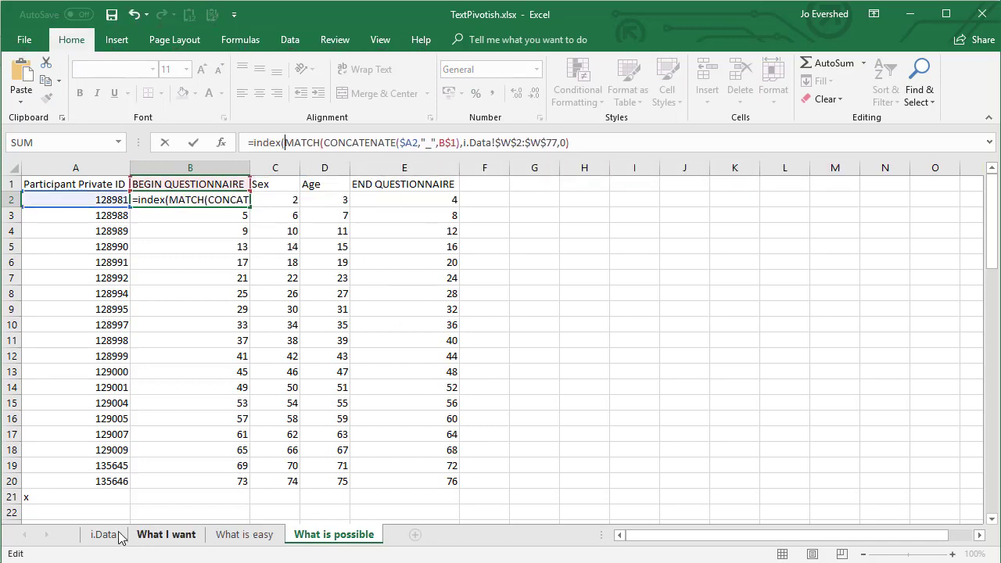
Pick the Response range X2:X77 on the i.Data sheet as the INDEX array
click(118, 534)
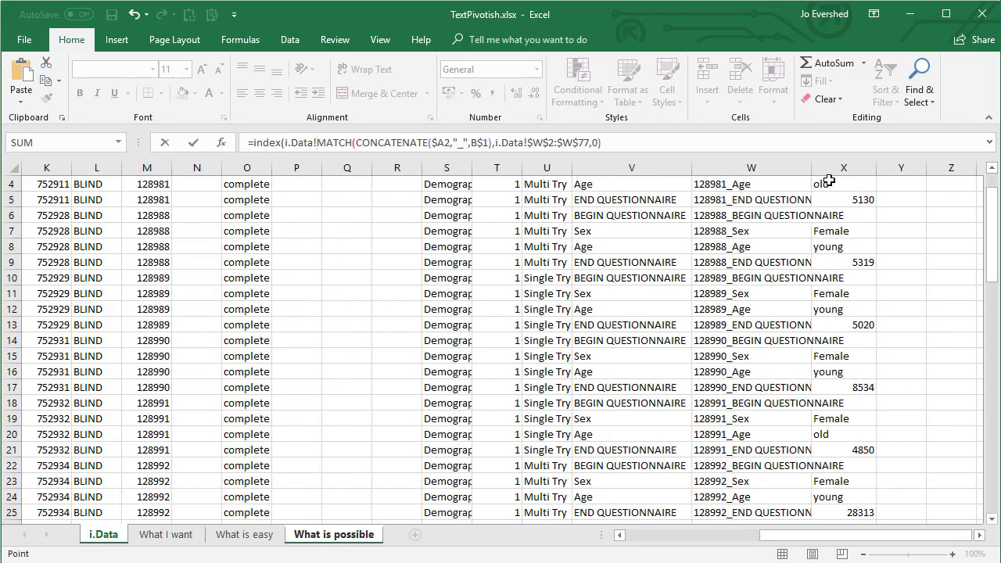
click(764, 186)
key(Up)
key(Up)
key(Up)
key(Right)
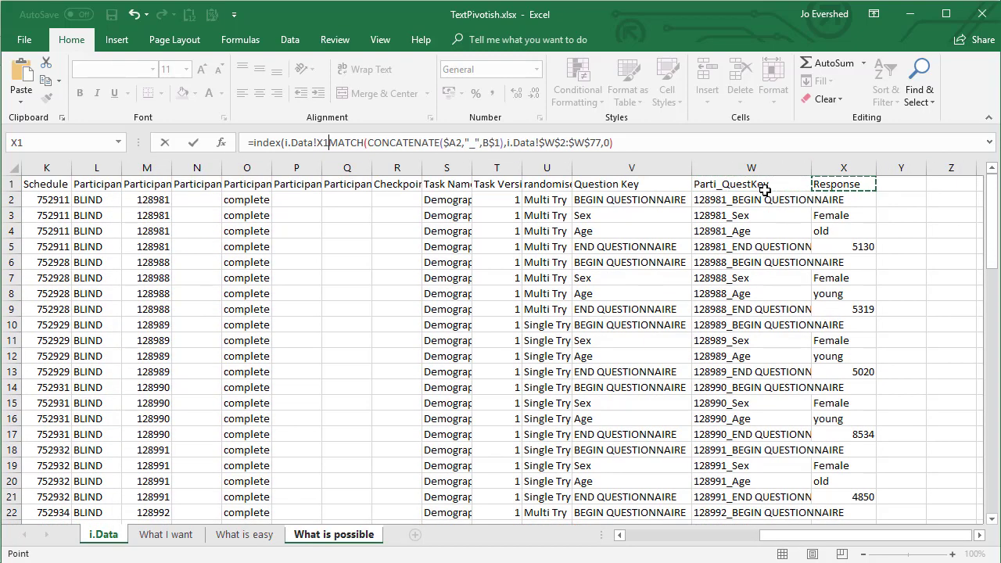
key(Down)
key(shift+Down)
key(shift+Down)
key(shift+Down)
key(shift+Down)
key(shift+Down)
key(shift+Down)
key(shift+Down)
key(shift+Down)
key(shift+Down)
key(shift+Down)
key(shift+Down)
key(shift+Down)
key(shift+Down)
key(shift+Down)
key(shift+Down)
key(shift+Down)
key(shift+Down)
key(shift+Down)
key(shift+Down)
key(shift+Down)
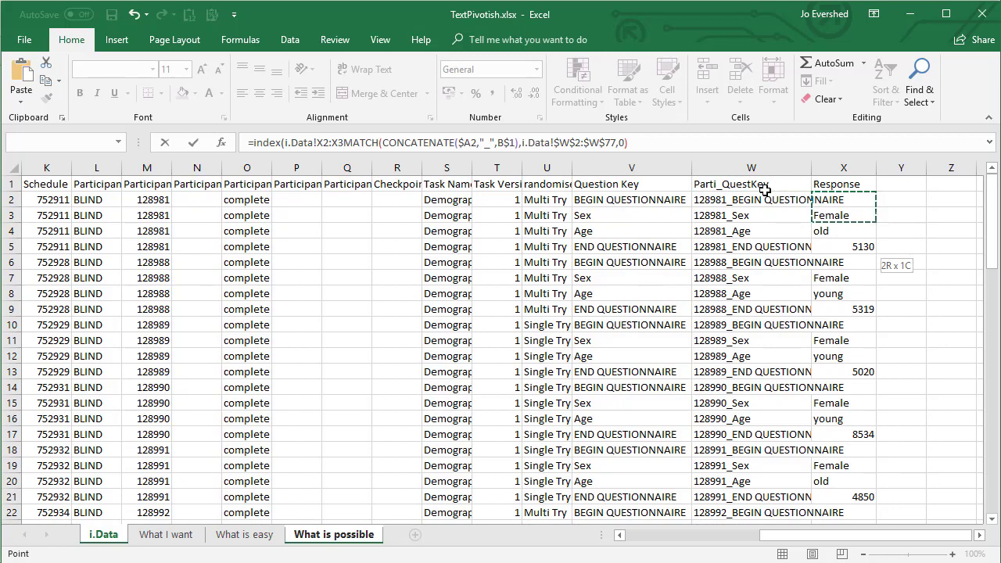
key(shift+Down)
key(shift+Down)
key(shift+Down)
key(shift+Down)
key(shift+Down)
key(shift+Down)
key(shift+Down)
key(shift+Down)
key(shift+Down)
key(shift+Down)
key(shift+Down)
key(shift+Down)
key(shift+Down)
key(shift+Down)
key(shift+Down)
key(shift+Down)
key(shift+Down)
key(shift+Down)
key(shift+Down)
key(shift+Down)
key(ctrl+shift+Down)
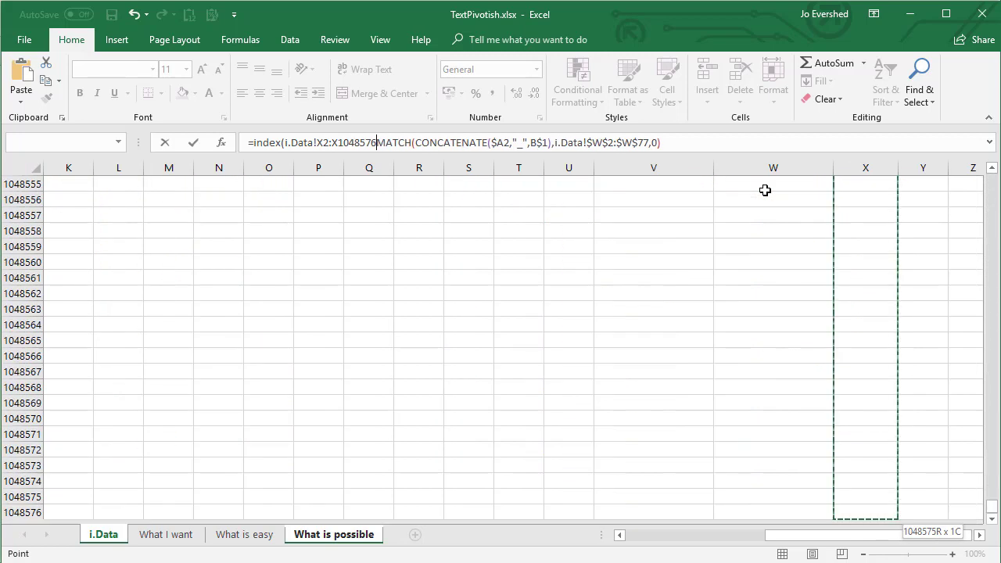
key(ctrl+shift+Up)
key(shift+Up)
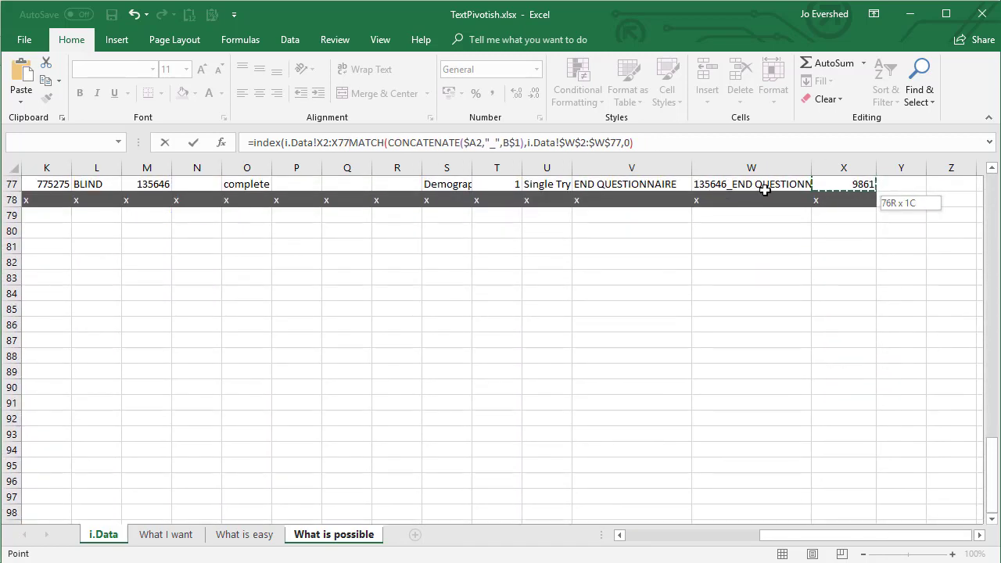
Make the array reference absolute as i.Data!$X$2:$X$77, and fill the completed INDEX-MATCH formula across B2:E20
key(F4)
text(,)
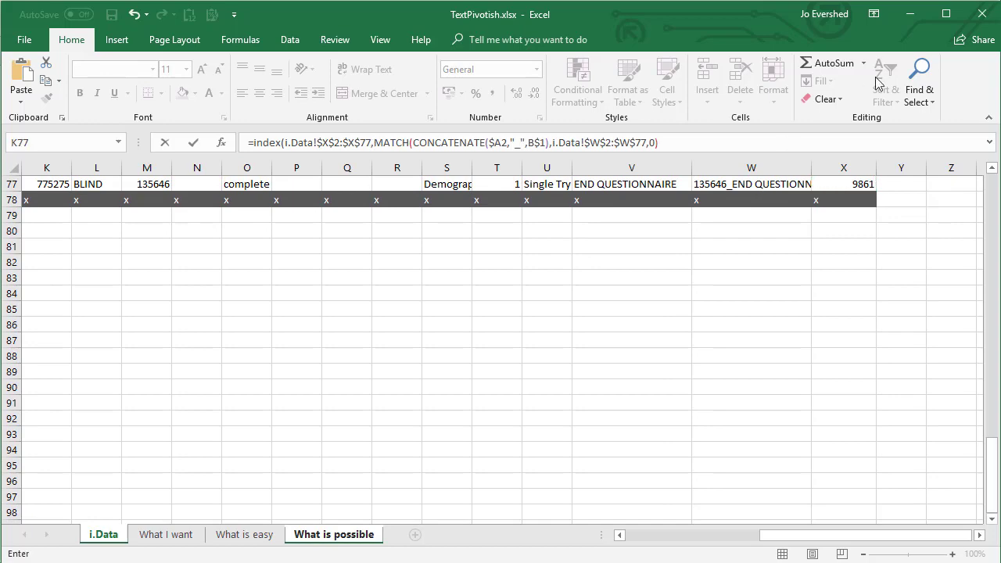
click(683, 143)
key(ctrl+Return)
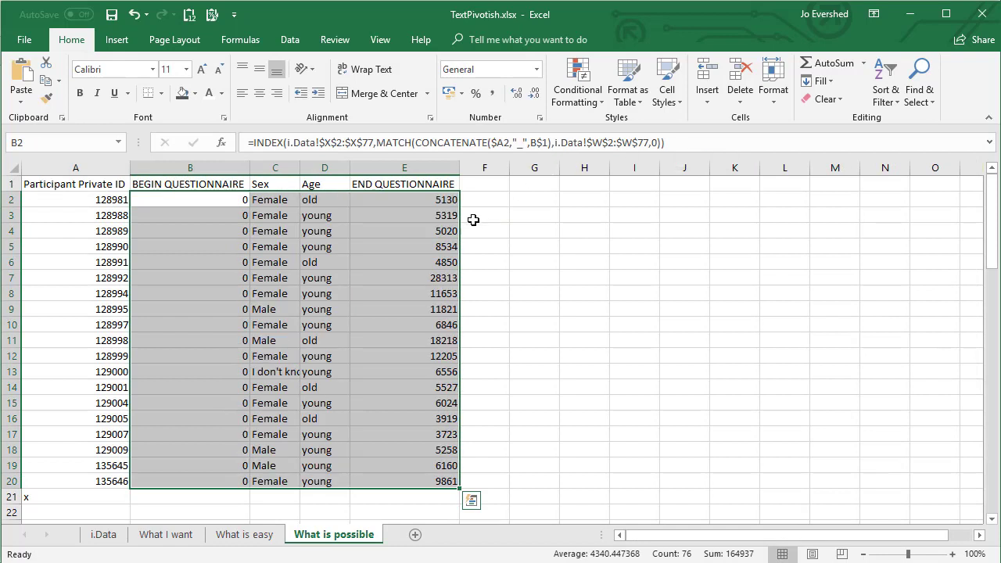
Review the looked-up responses in the Sex, Age and END QUESTIONNAIRE columns
click(276, 167)
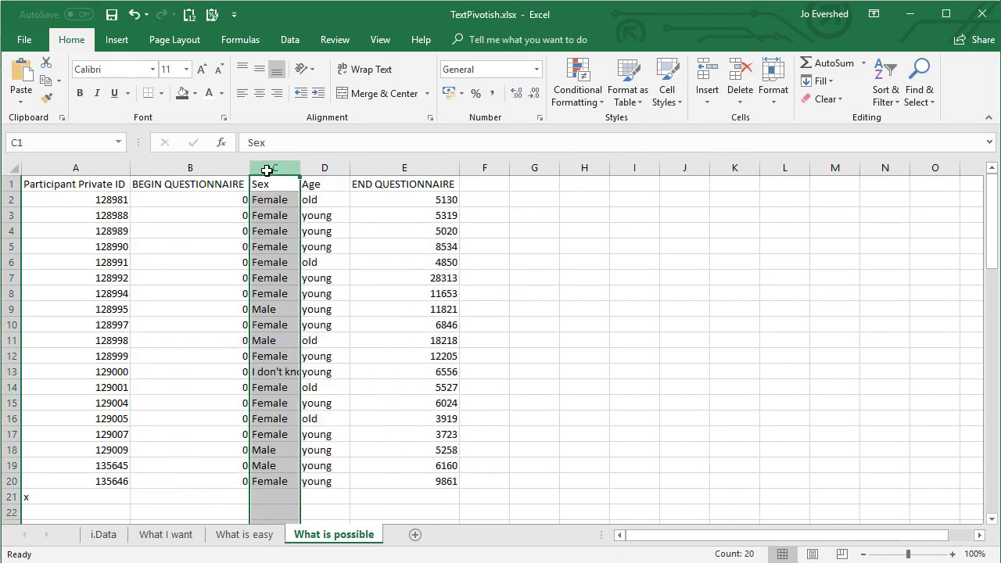
click(325, 166)
click(419, 170)
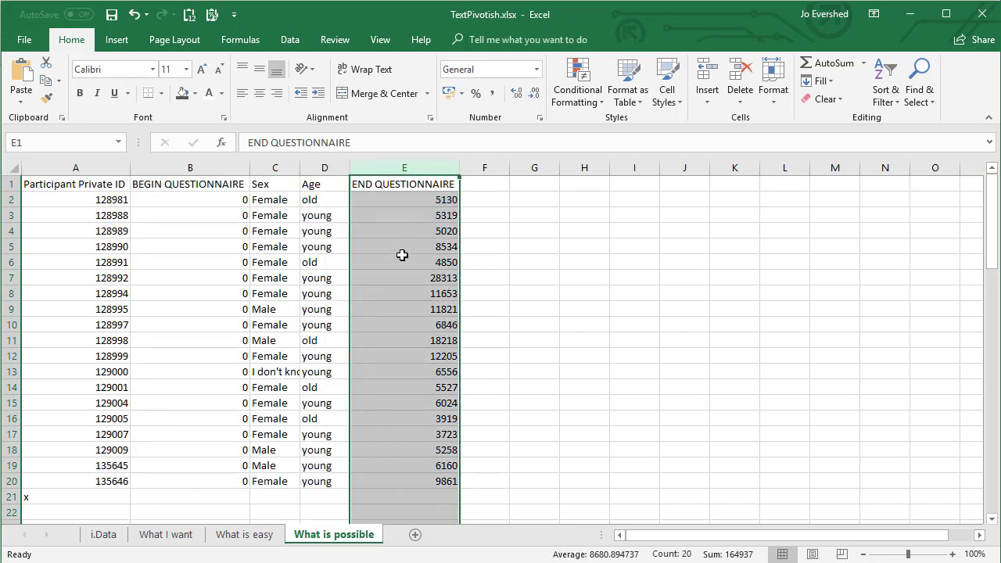
Make the header cells A1:E1 bold
key(ctrl+Home)
drag(76, 184, 384, 181)
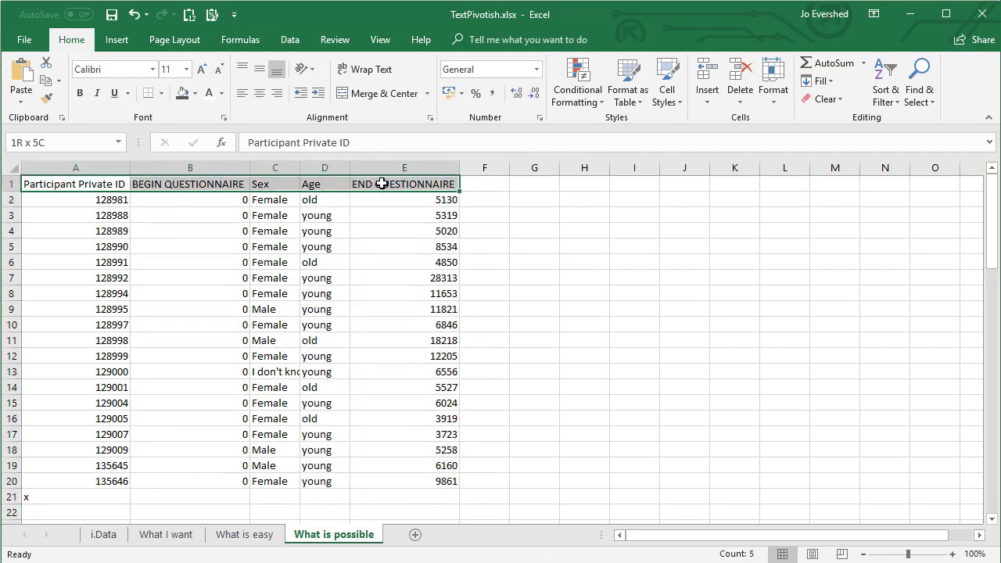
key(ctrl+b)
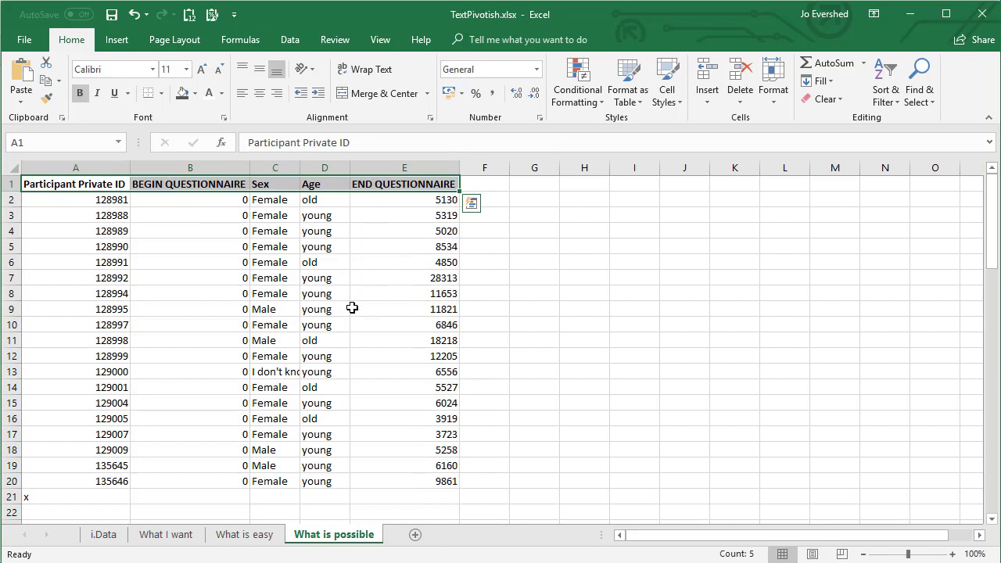